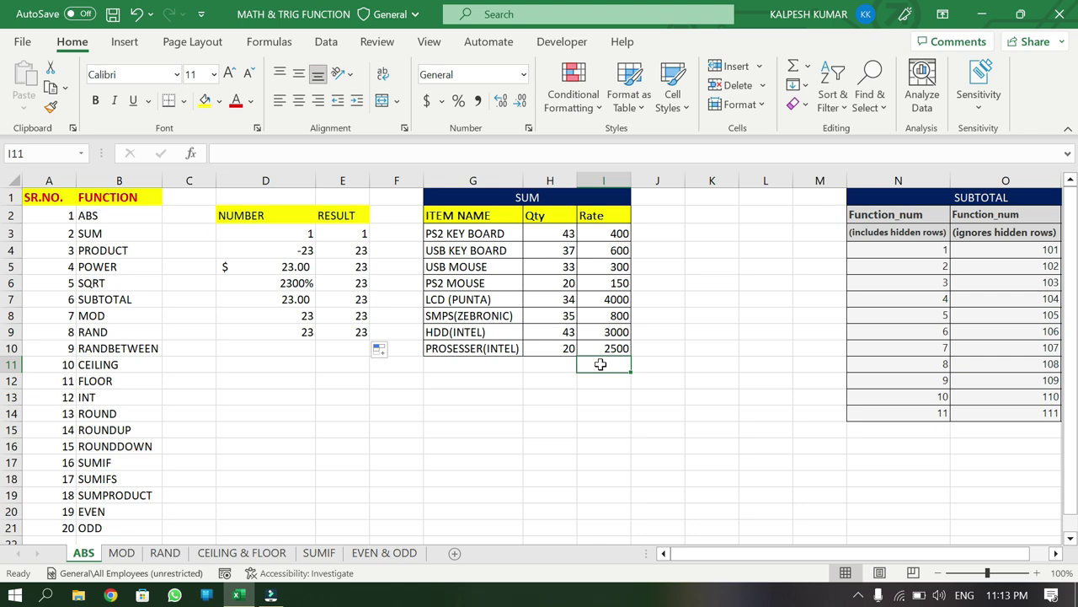
- Total the Rate values I3:I10 in cell I11 with the SUM function
{"action": "type", "text": "=SUM("}
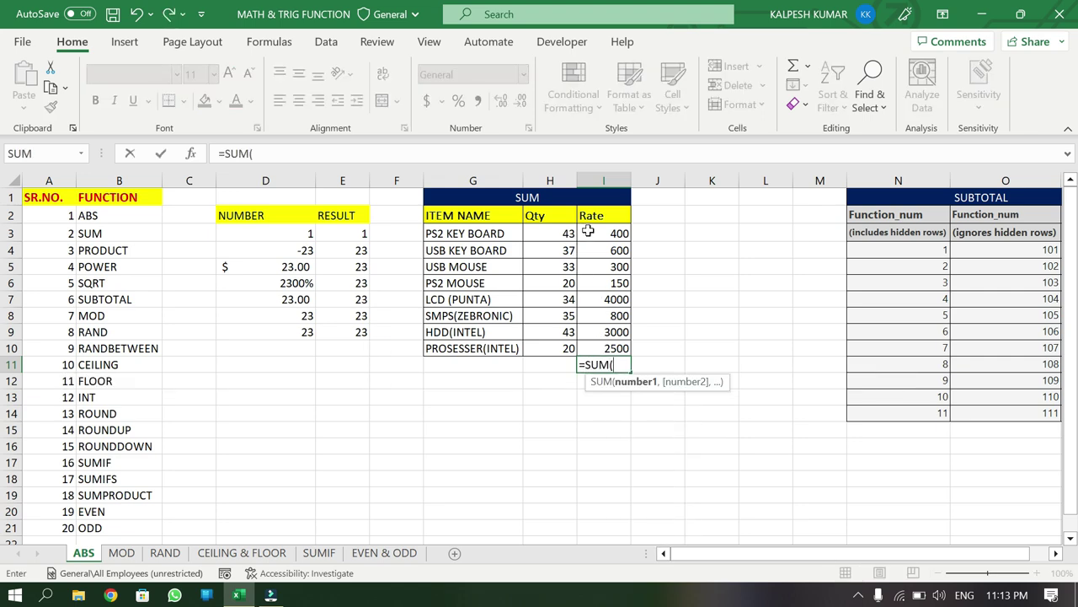
{"action": "left_click_drag", "start_coordinate": [584, 234], "coordinate": [596, 348]}
{"action": "key", "text": "Return"}
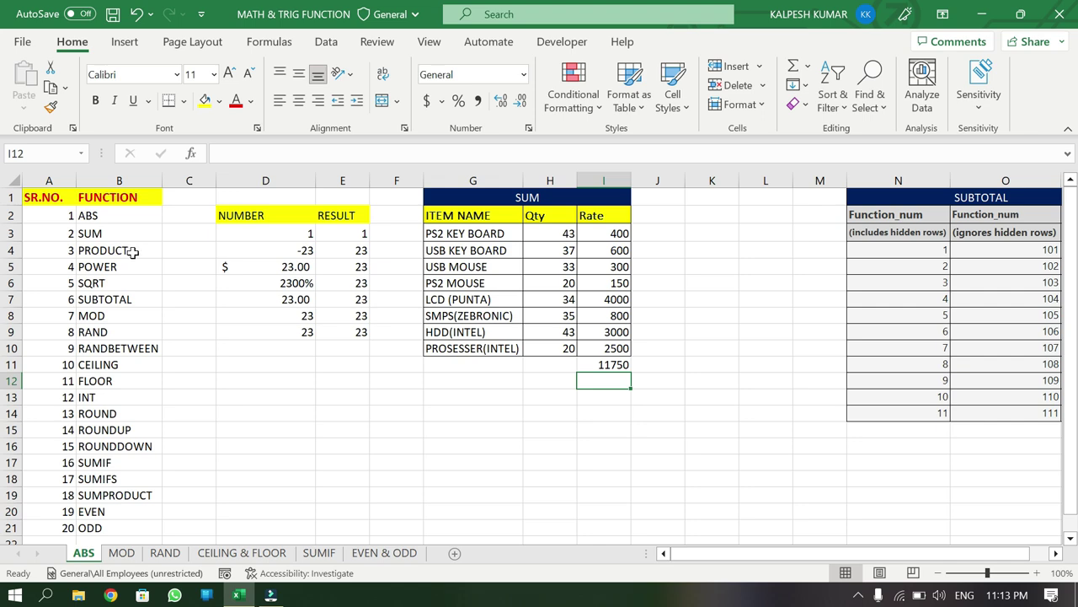
- Add an AMOUNT column header in J2, next to Rate
{"action": "left_click", "coordinate": [643, 220]}
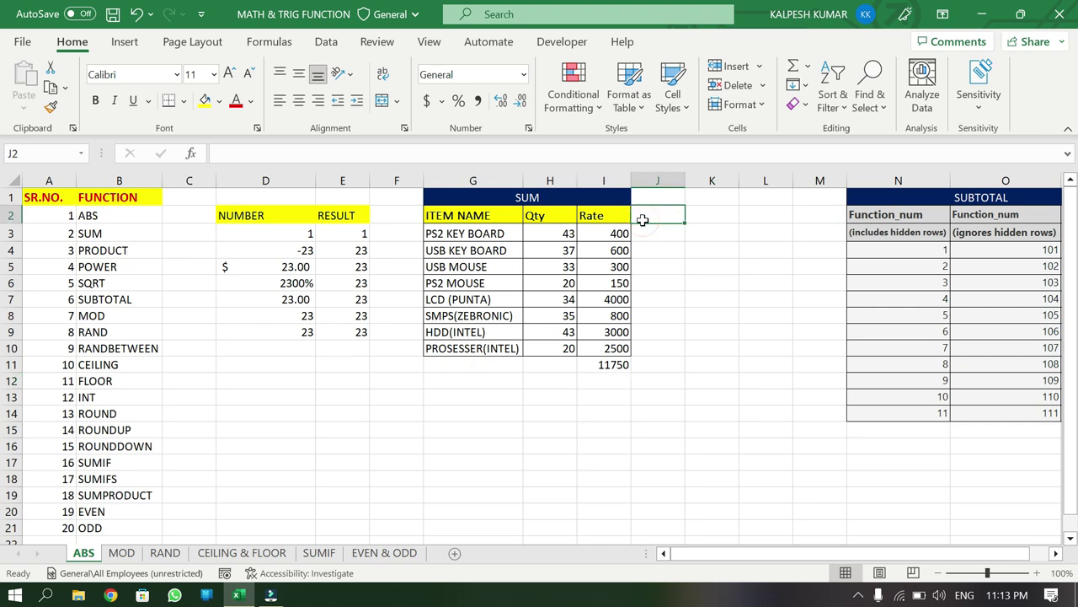
{"action": "type", "text": "P"}
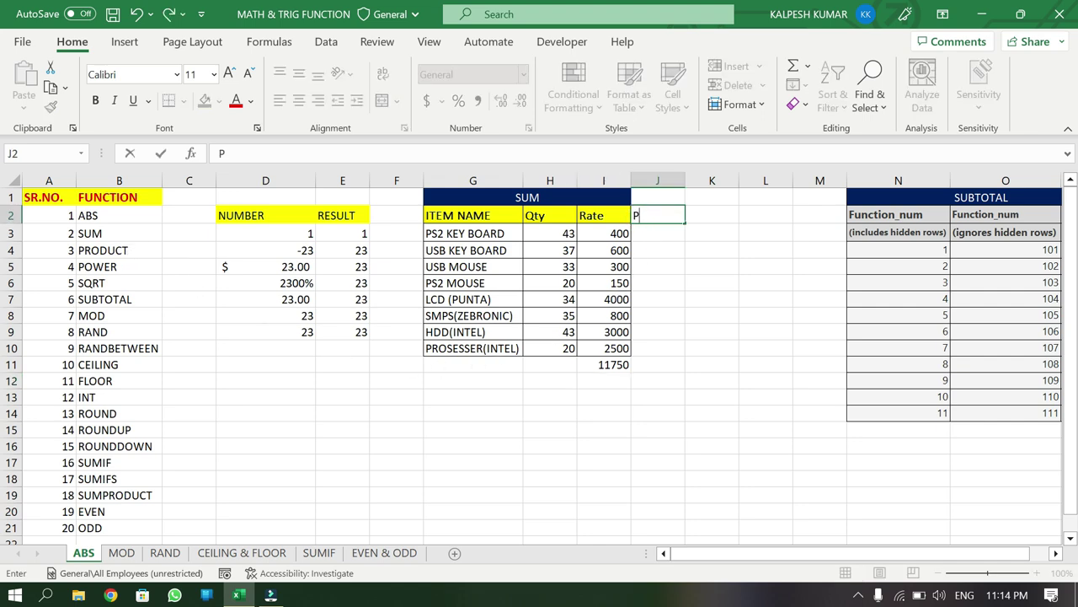
{"action": "type", "text": "MOUNT"}
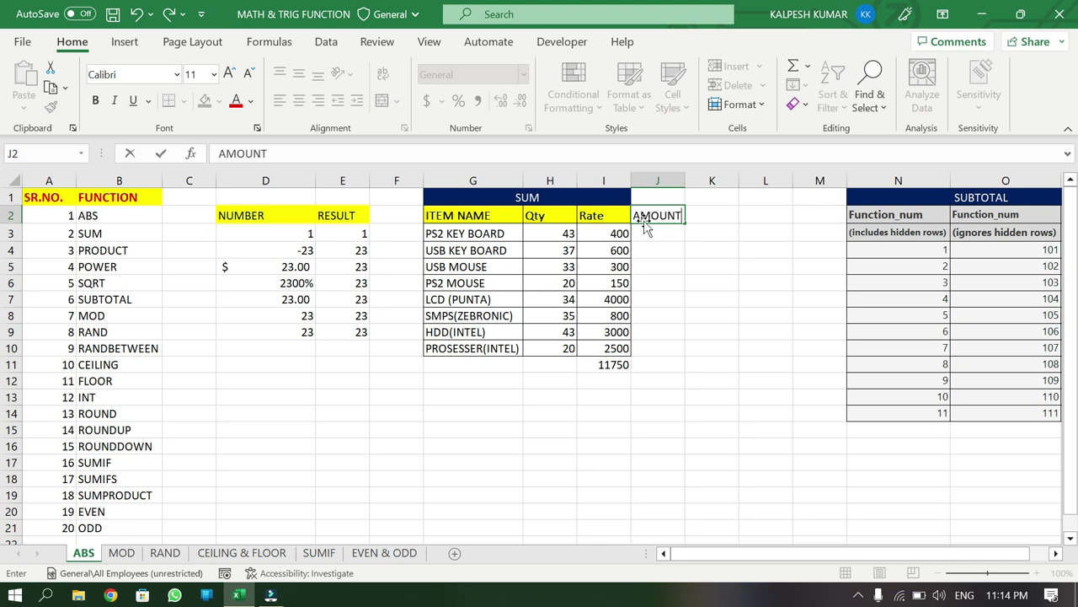
{"action": "key", "text": "Return"}
- Multiply Qty by Rate in J3 with PRODUCT(H3:I3) and fill the formula down to J10
{"action": "type", "text": "="}
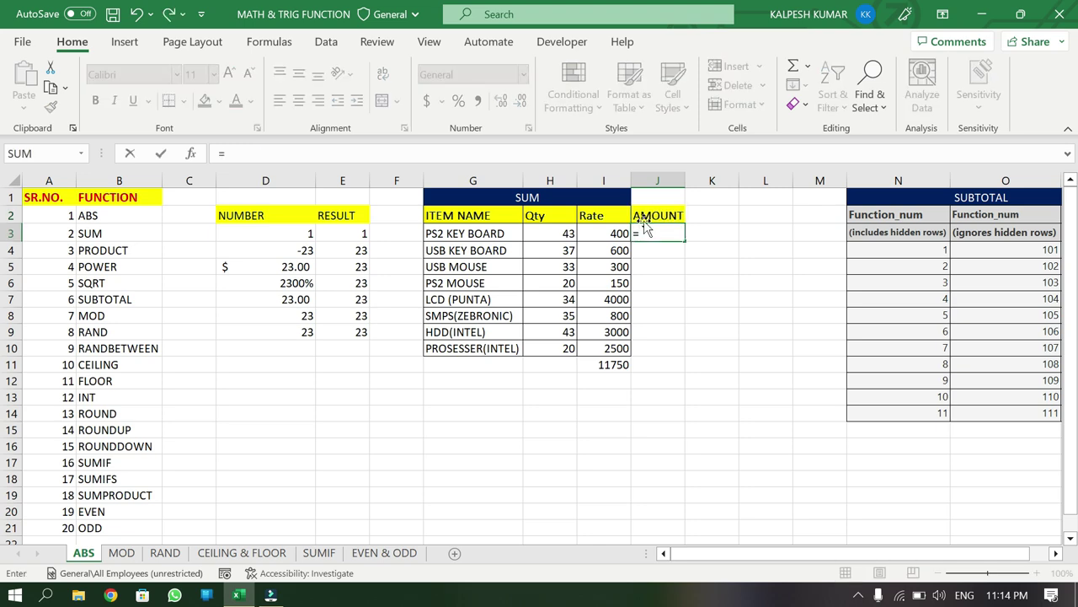
{"action": "type", "text": "PRODU"}
{"action": "key", "text": "Tab"}
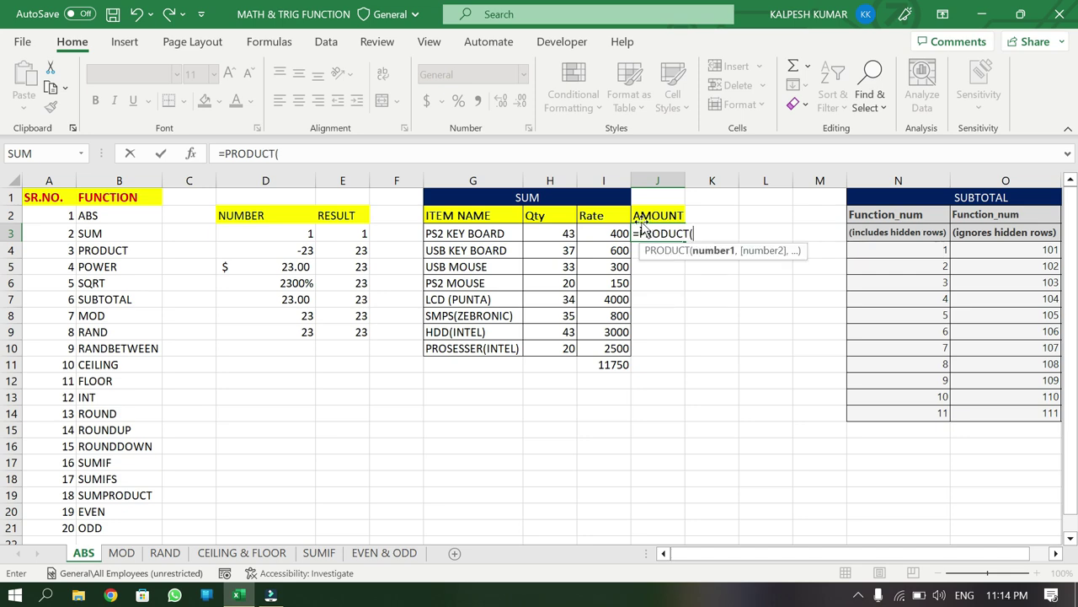
{"action": "left_click_drag", "start_coordinate": [558, 234], "coordinate": [611, 233]}
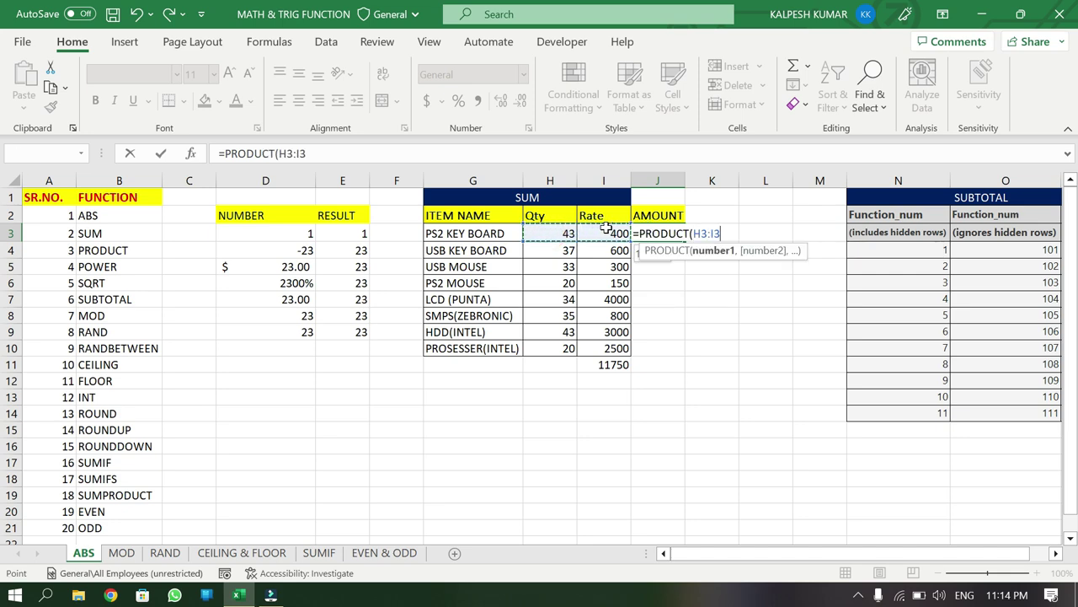
{"action": "key", "text": "Return"}
{"action": "left_click", "coordinate": [656, 229]}
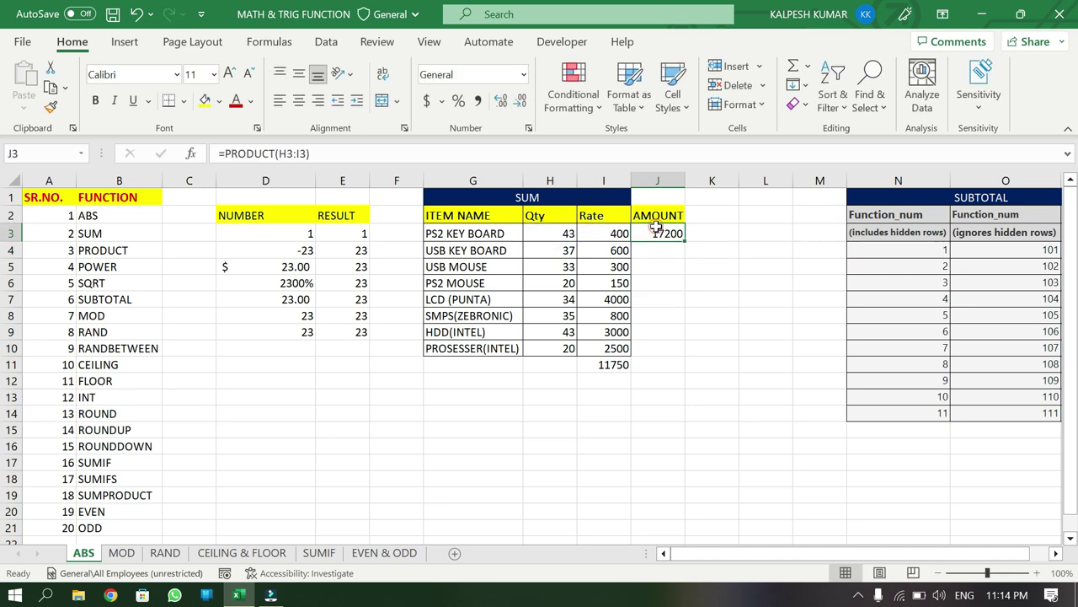
{"action": "left_click_drag", "start_coordinate": [684, 243], "coordinate": [681, 357]}
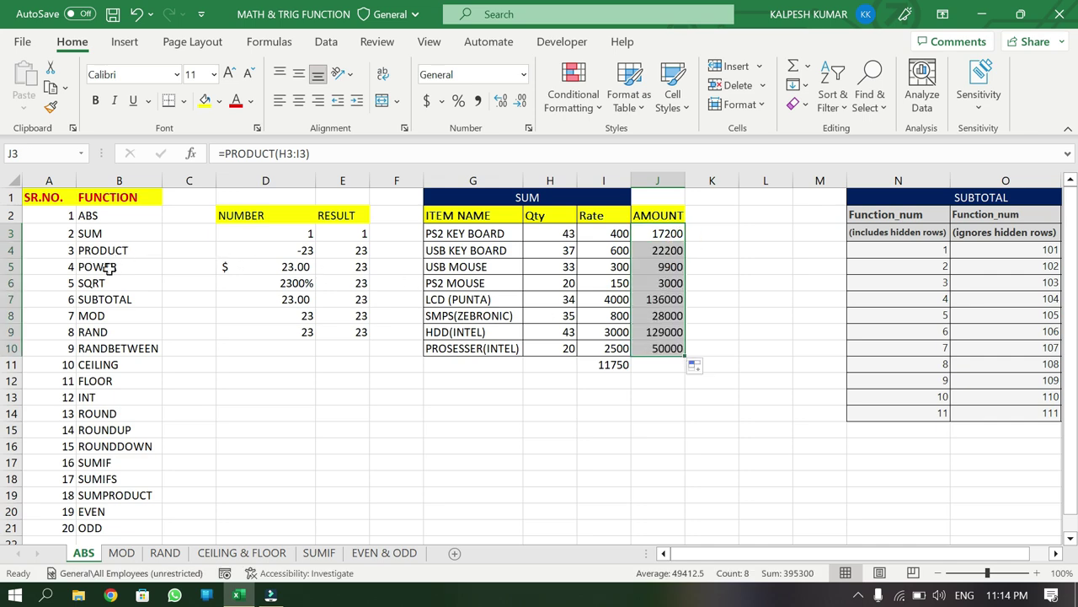
- Calculate 4 raised to the power of 2 in cell D11 with the POWER function
{"action": "left_click", "coordinate": [258, 365]}
{"action": "type", "text": "=P"}
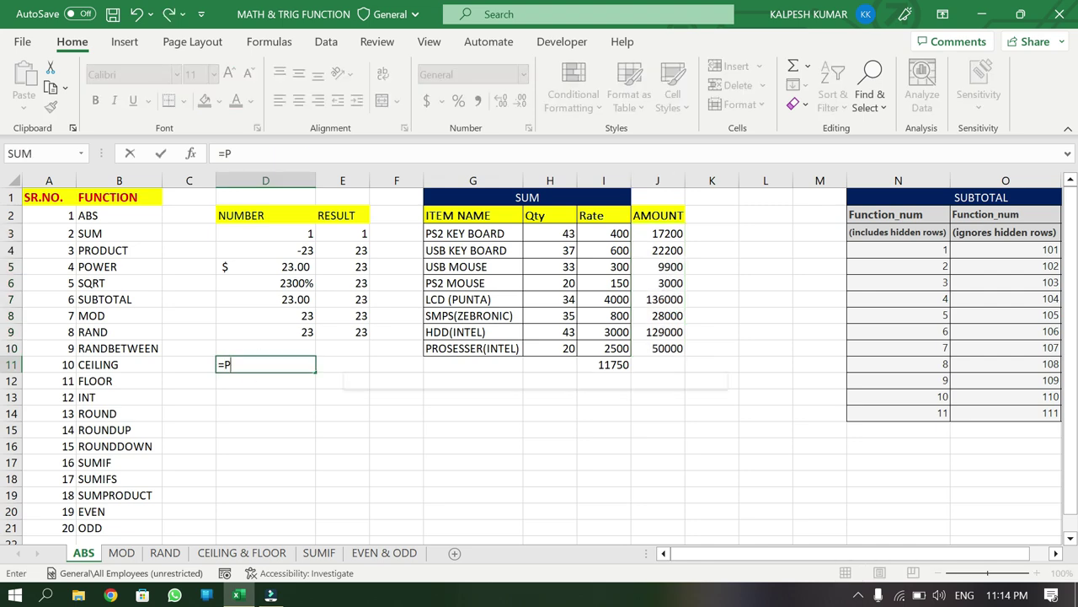
{"action": "type", "text": "OWER("}
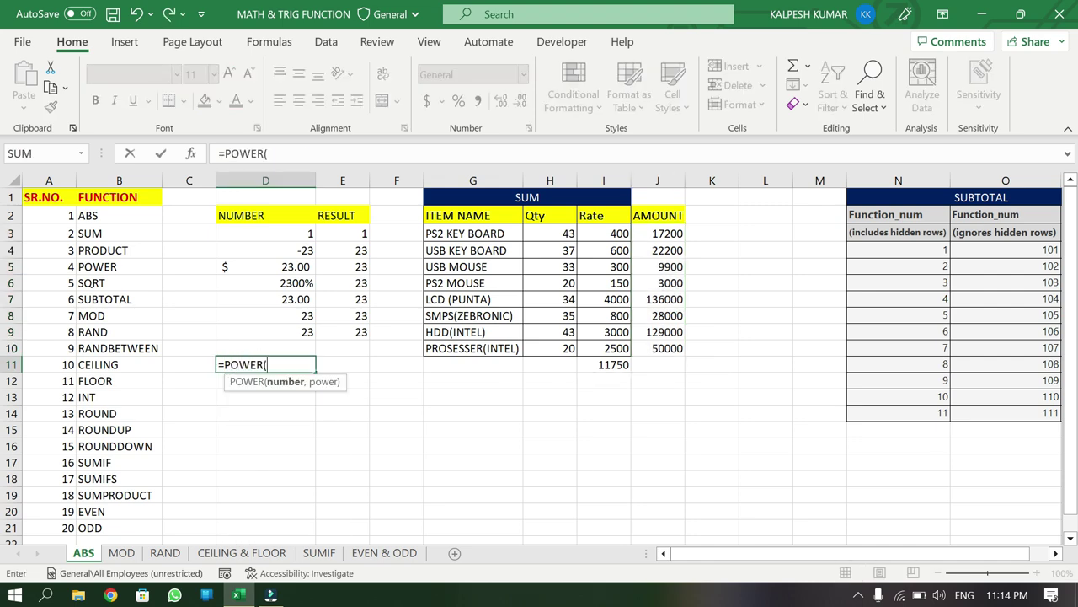
{"action": "type", "text": "4,"}
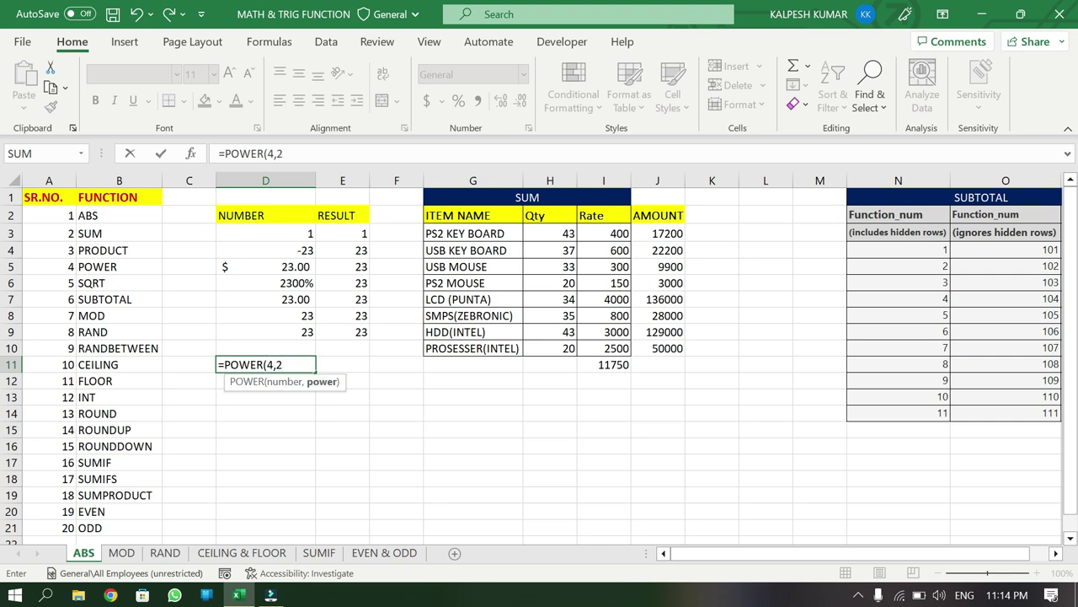
{"action": "type", "text": "2)"}
{"action": "key", "text": "Return"}
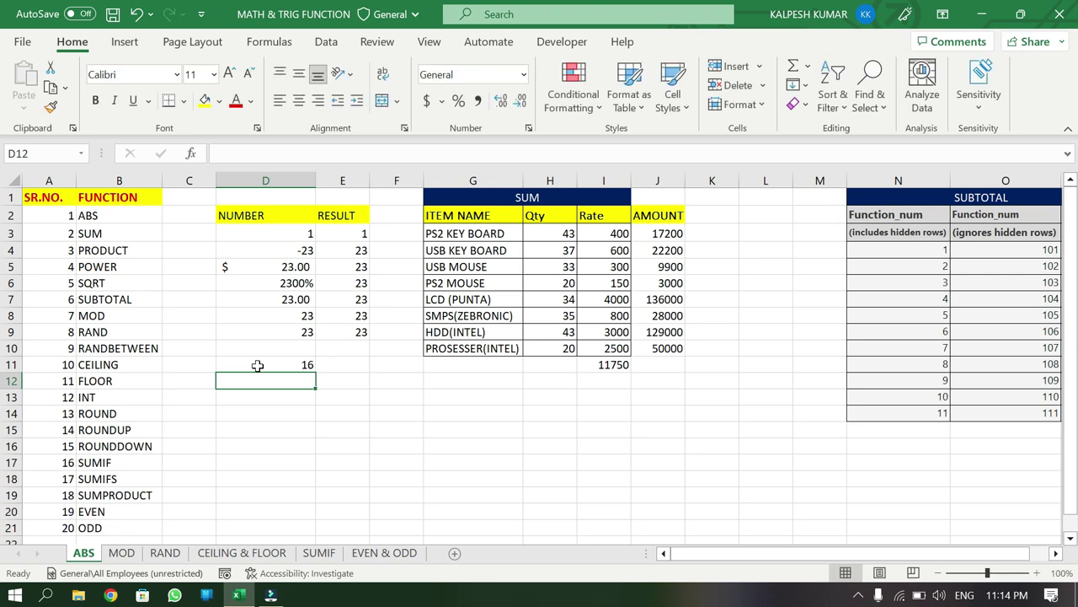
- Change the exponent of the POWER formula in D11 to 3
{"action": "left_click", "coordinate": [263, 363]}
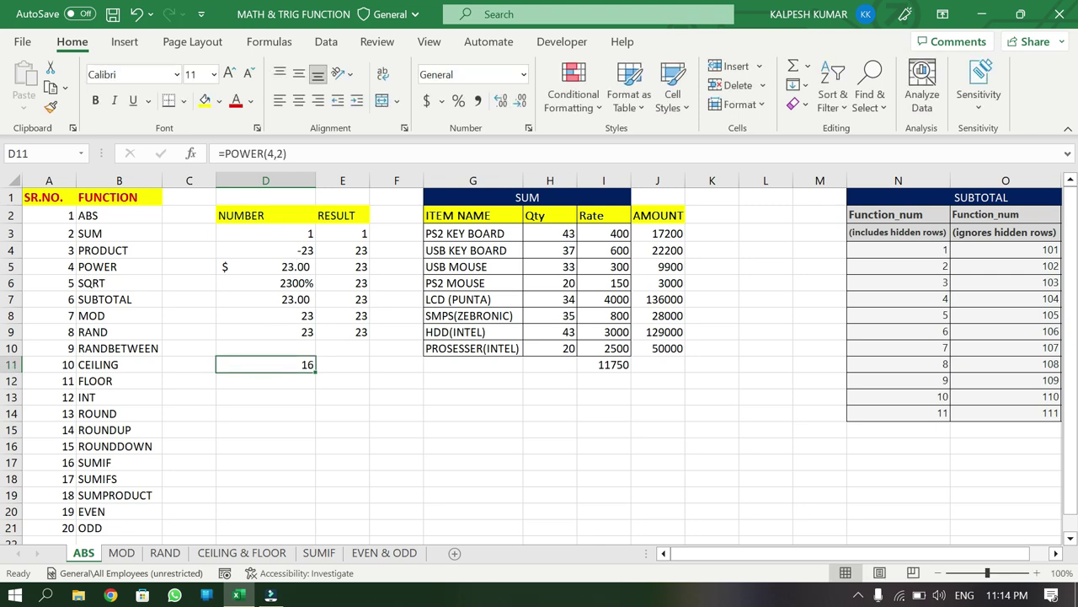
{"action": "left_click", "coordinate": [283, 154]}
{"action": "key", "text": "BackSpace"}
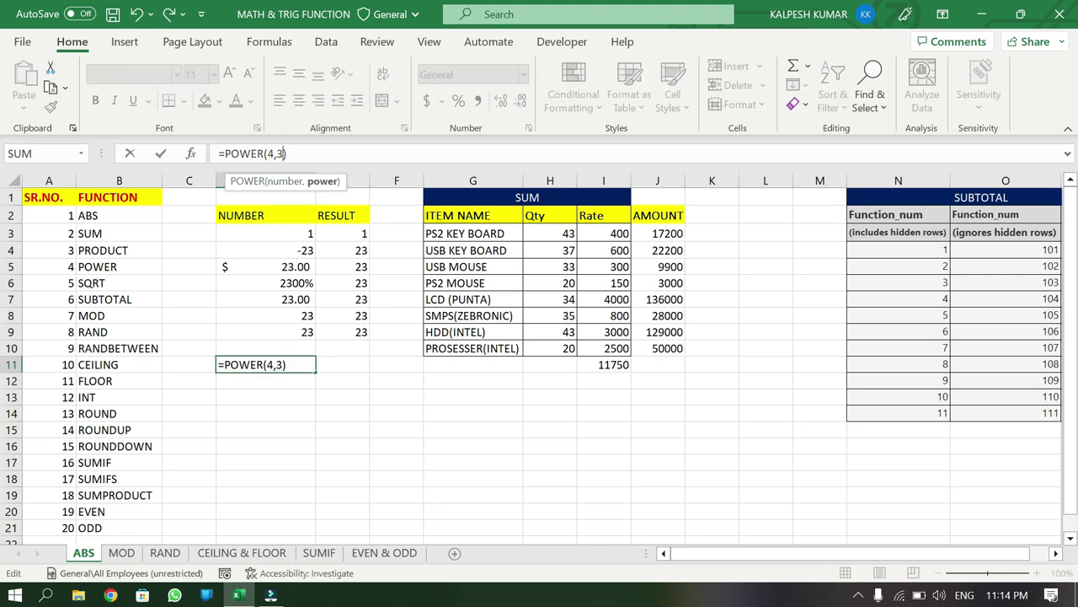
{"action": "type", "text": "3"}
{"action": "key", "text": "Return"}
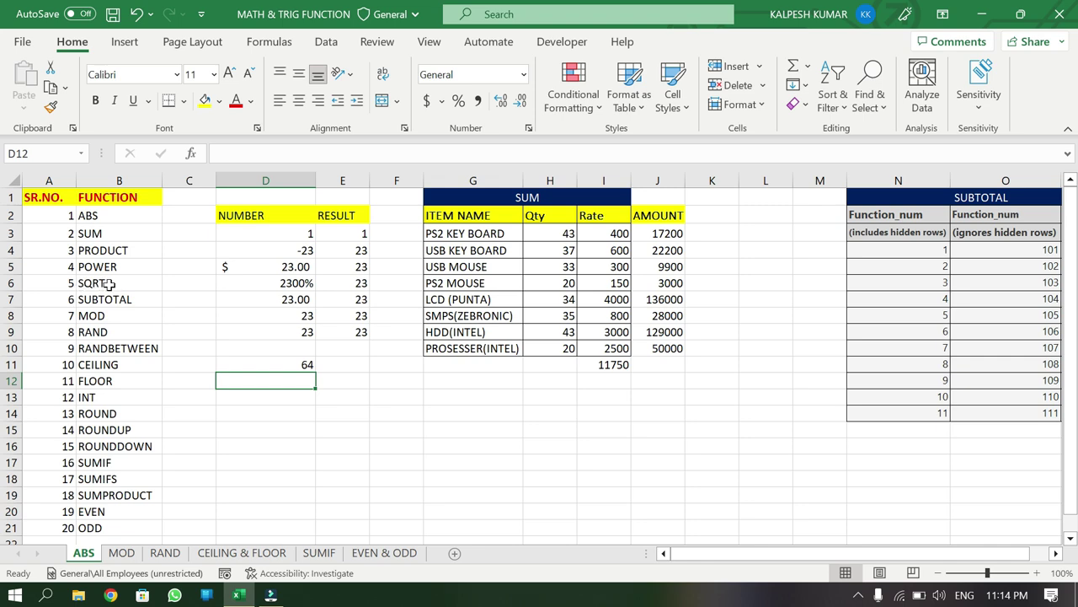
- Calculate the square root of 625 in cell E11 with the SQRT function
{"action": "left_click", "coordinate": [350, 363]}
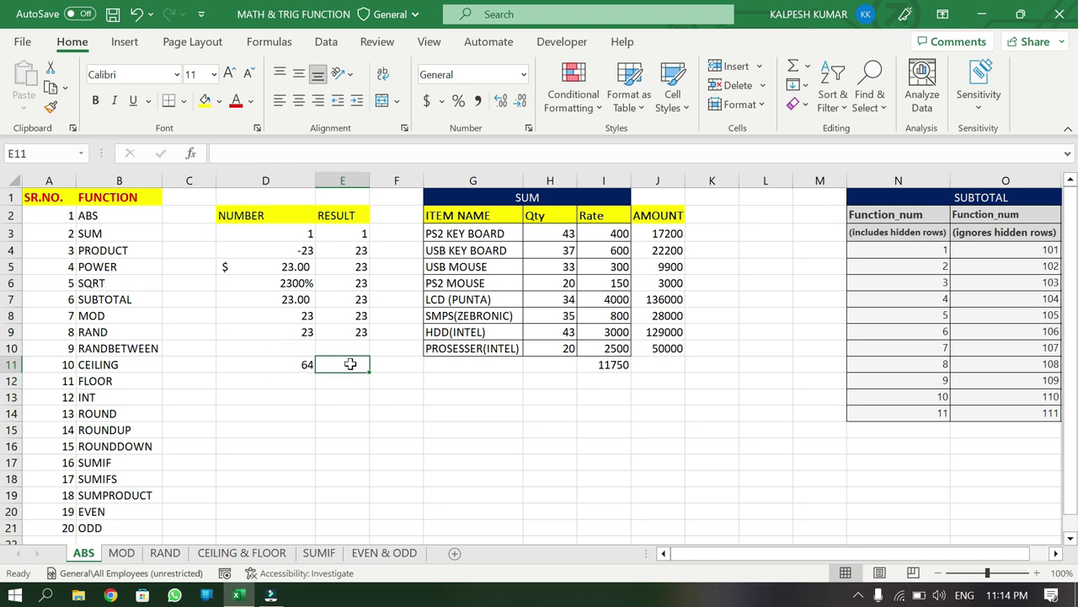
{"action": "type", "text": "="}
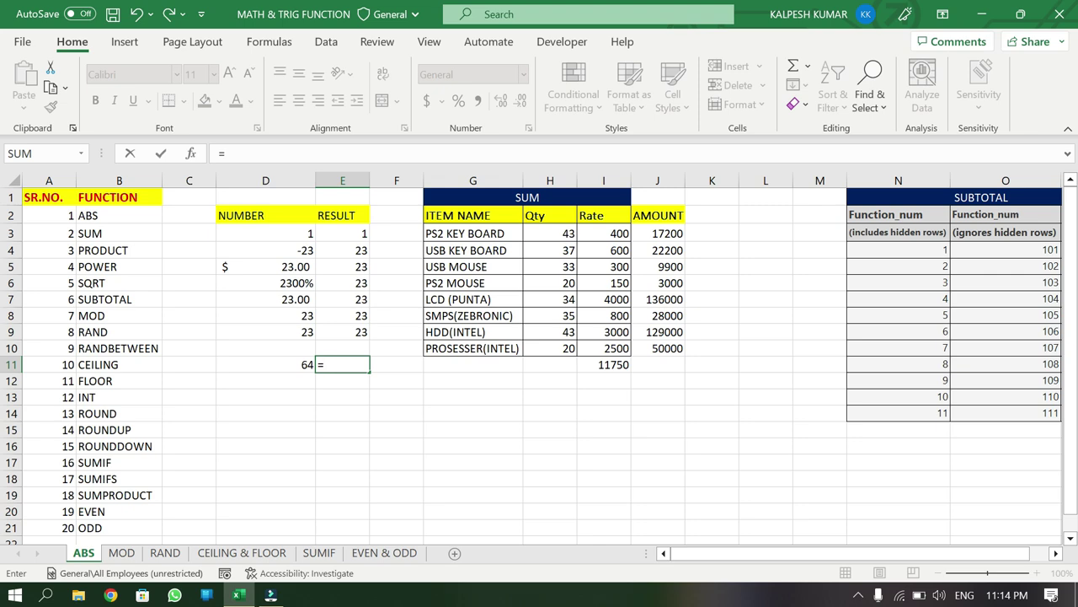
{"action": "type", "text": "SQRT("}
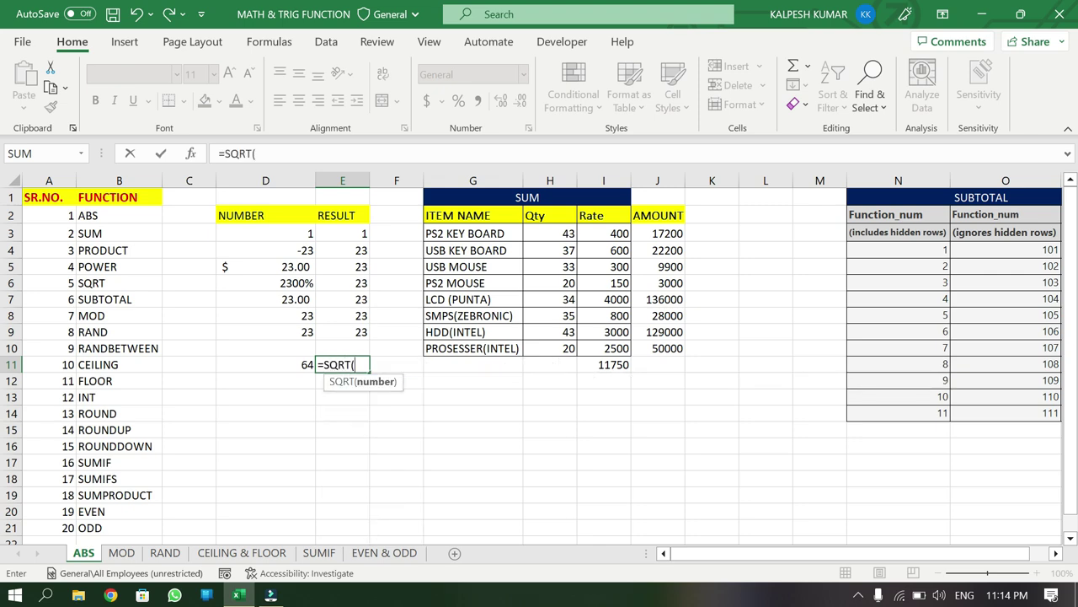
{"action": "type", "text": "635"}
{"action": "key", "text": "Return"}
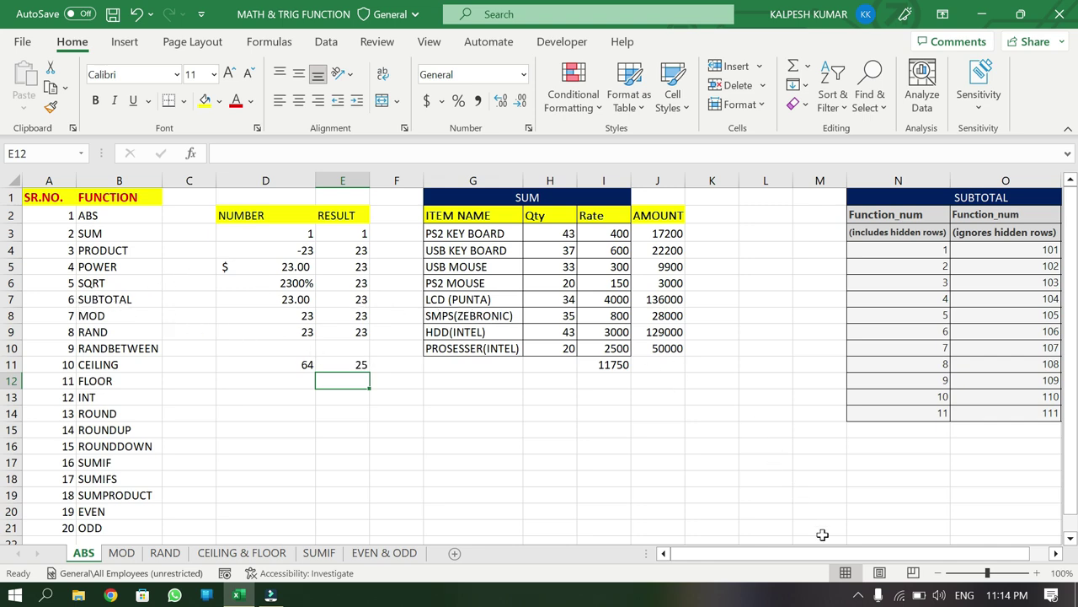
- Review the SUBTOTAL function numbers and count the Qty values H3:H10 in H11 with SUBTOTAL function number 2
{"action": "left_click_drag", "start_coordinate": [836, 554], "coordinate": [881, 547]}
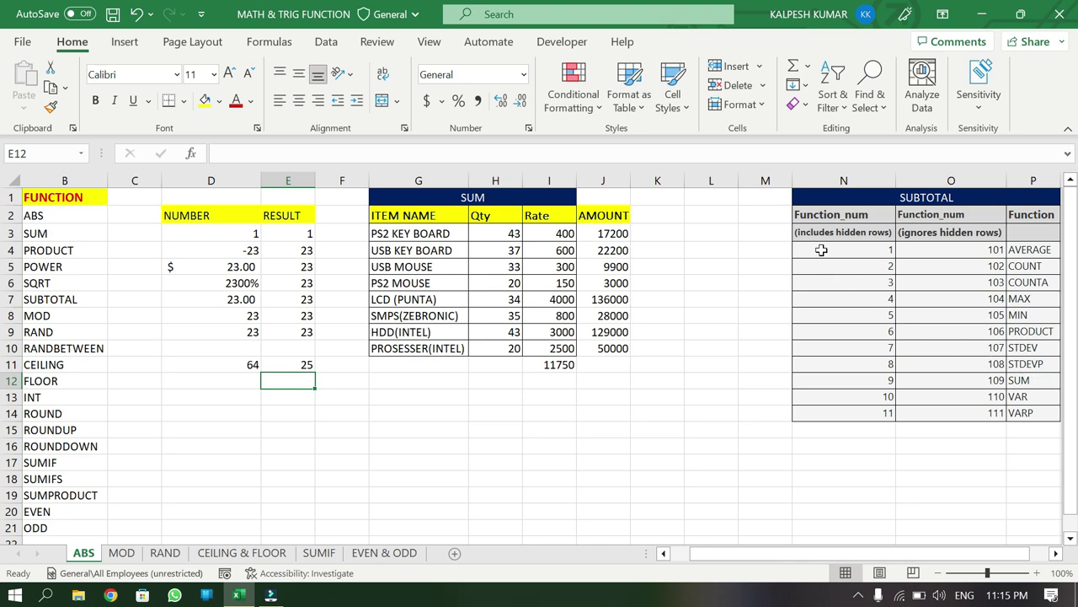
{"action": "left_click_drag", "start_coordinate": [1017, 250], "coordinate": [1040, 396]}
{"action": "left_click_drag", "start_coordinate": [867, 253], "coordinate": [862, 377]}
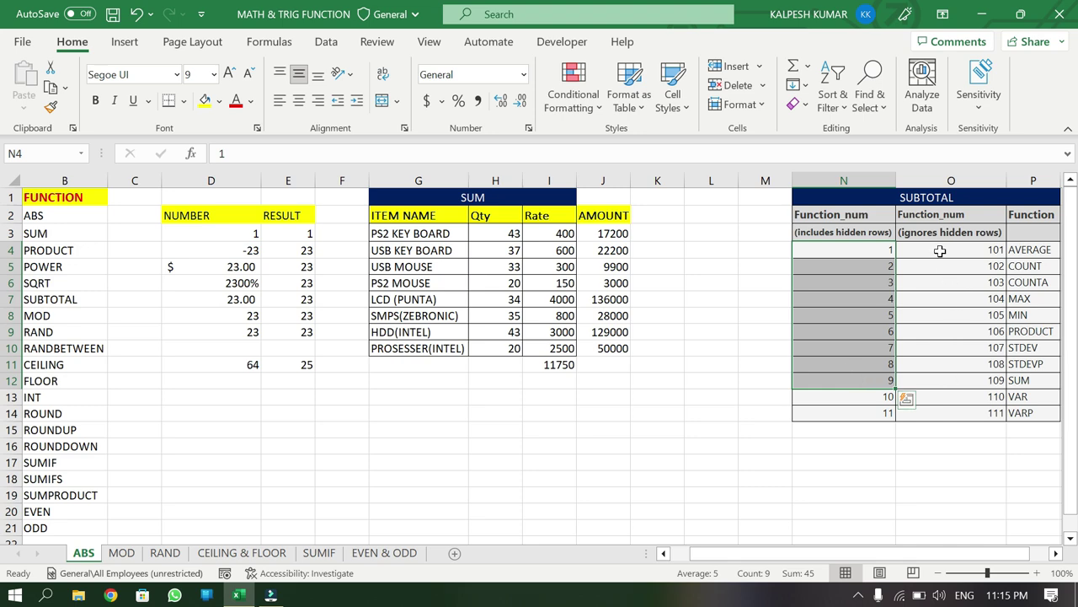
{"action": "left_click_drag", "start_coordinate": [941, 249], "coordinate": [950, 408]}
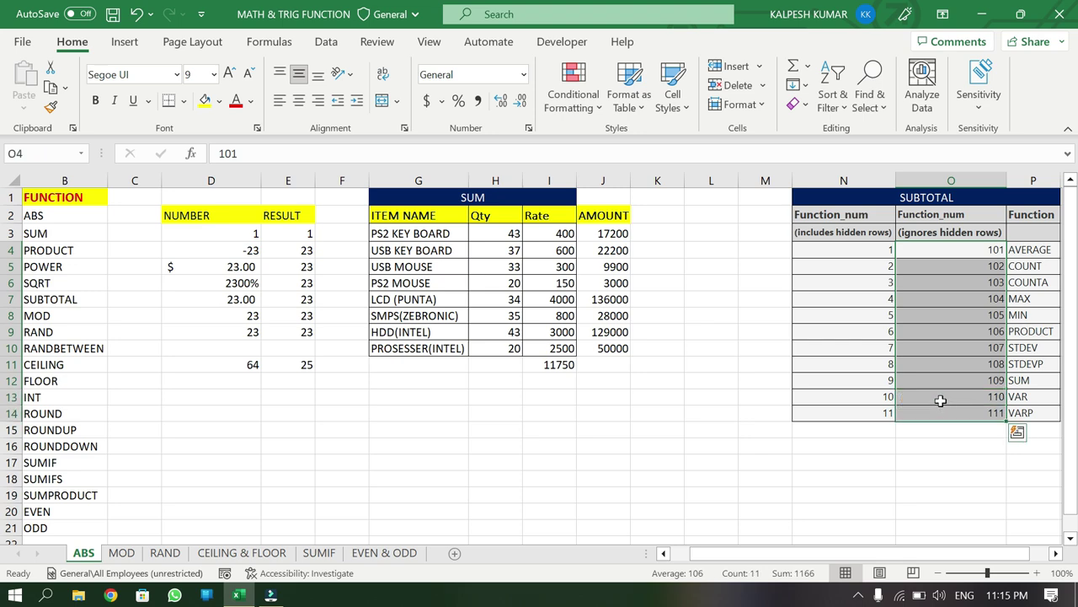
{"action": "left_click", "coordinate": [512, 366]}
{"action": "type", "text": "=SUBTO"}
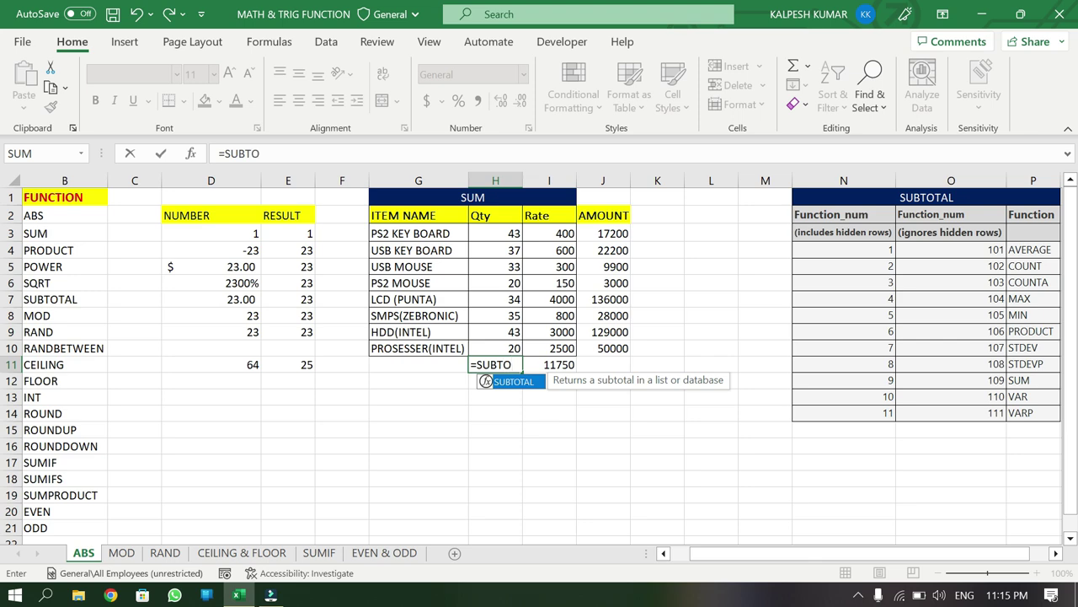
{"action": "key", "text": "Tab"}
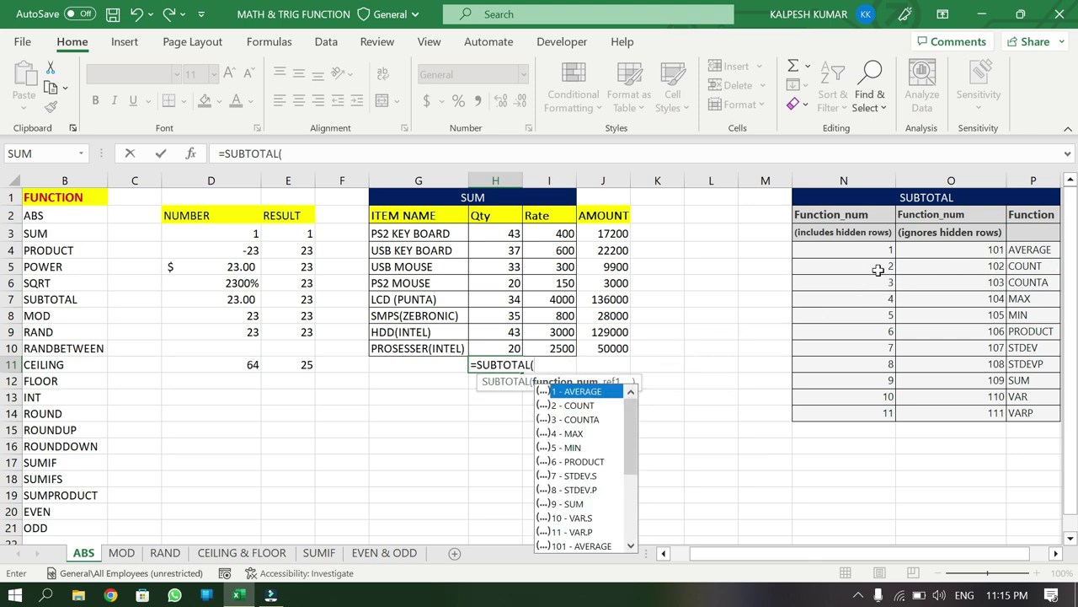
{"action": "type", "text": "2,"}
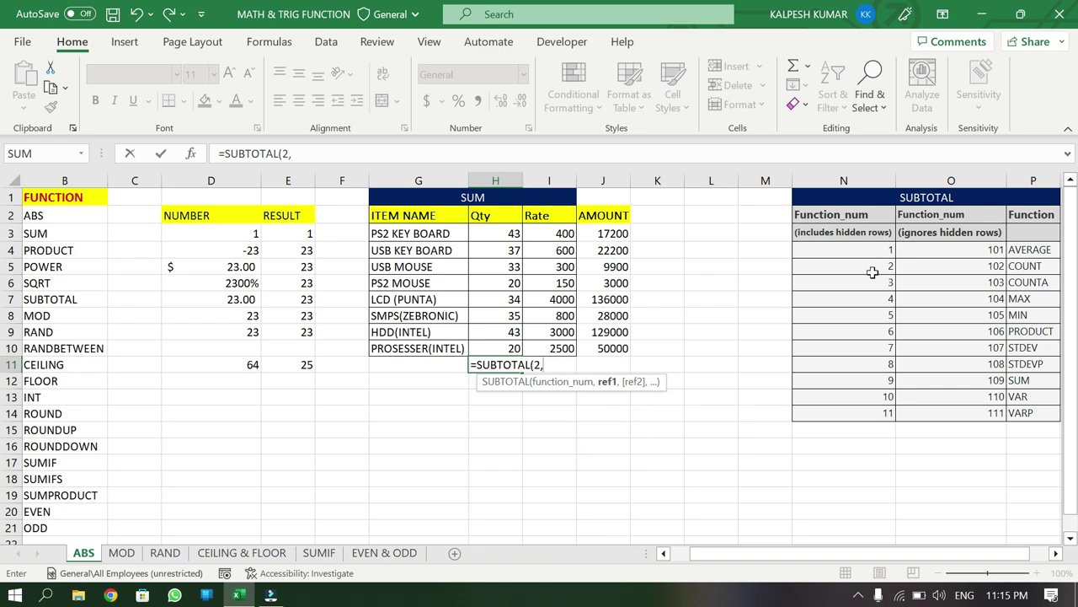
{"action": "left_click_drag", "start_coordinate": [494, 234], "coordinate": [494, 350]}
{"action": "key", "text": "Return"}
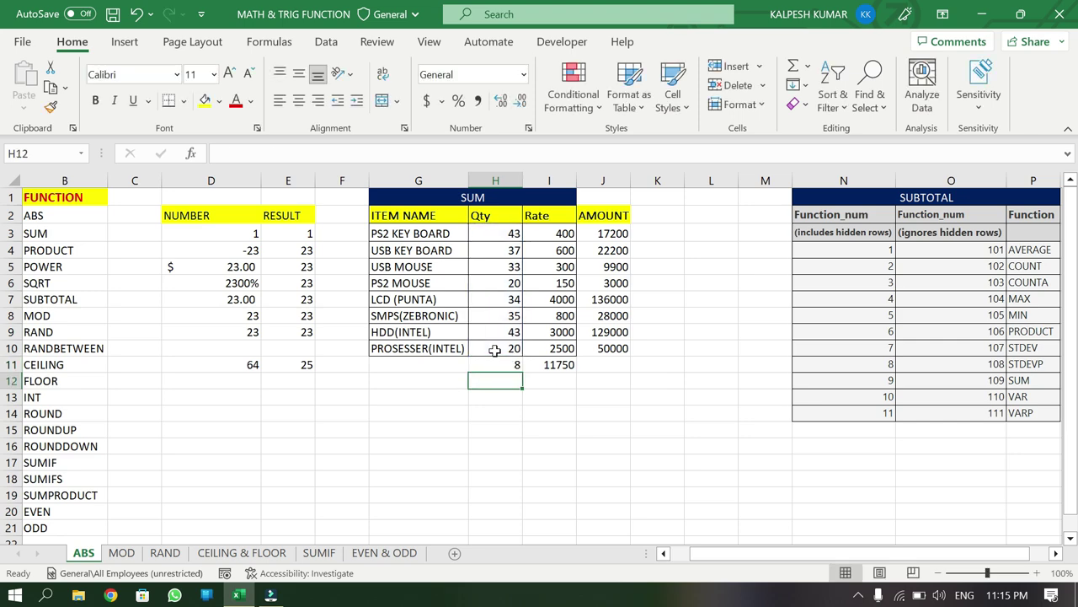
{"action": "left_click", "coordinate": [490, 367]}
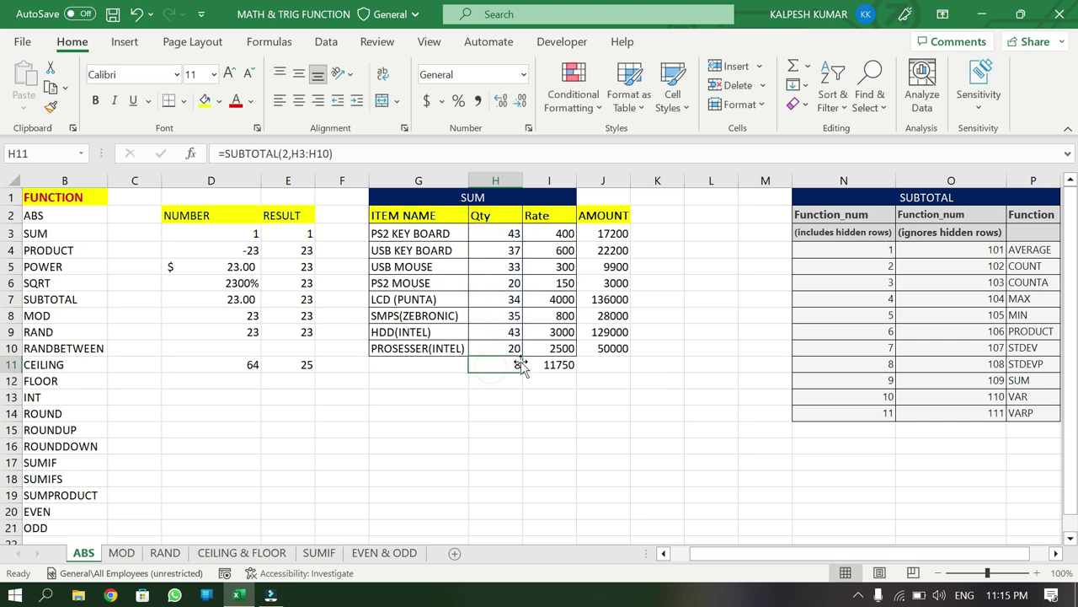
- Temporarily hide the USB KEY BOARD and USB MOUSE rows to check the Qty subtotal with hidden rows, and undo the hiding
{"action": "left_click_drag", "start_coordinate": [416, 251], "coordinate": [419, 271]}
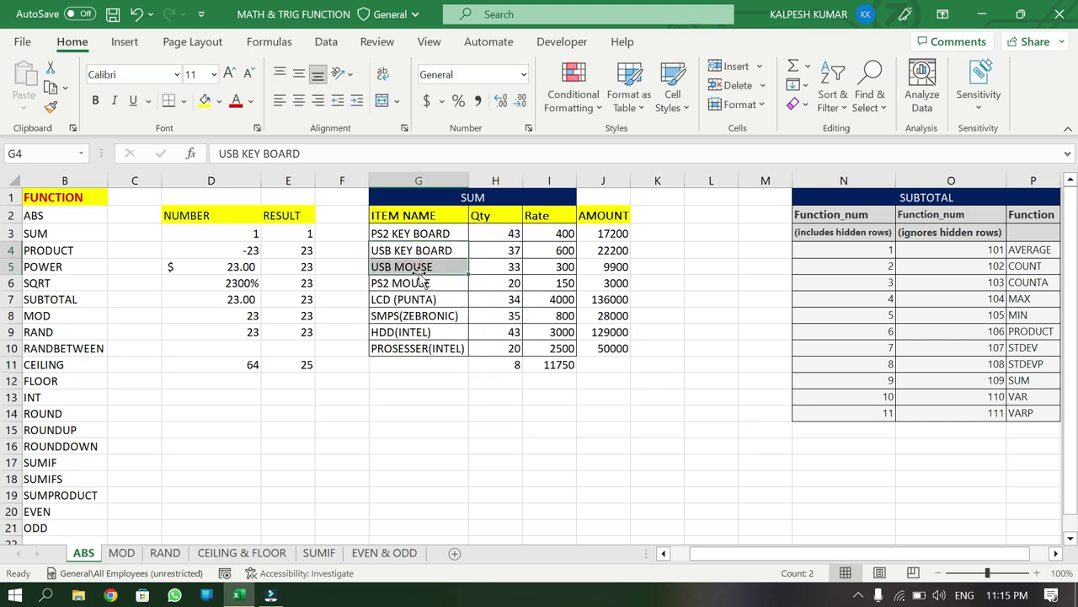
{"action": "left_click", "coordinate": [716, 107]}
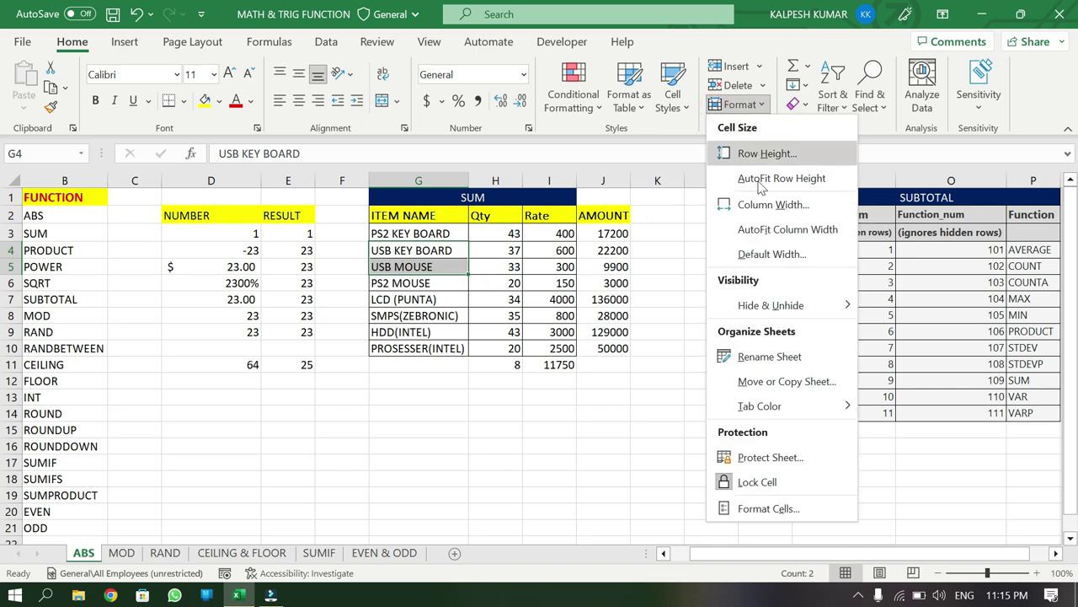
{"action": "mouse_move", "coordinate": [781, 306]}
{"action": "left_click", "coordinate": [912, 307]}
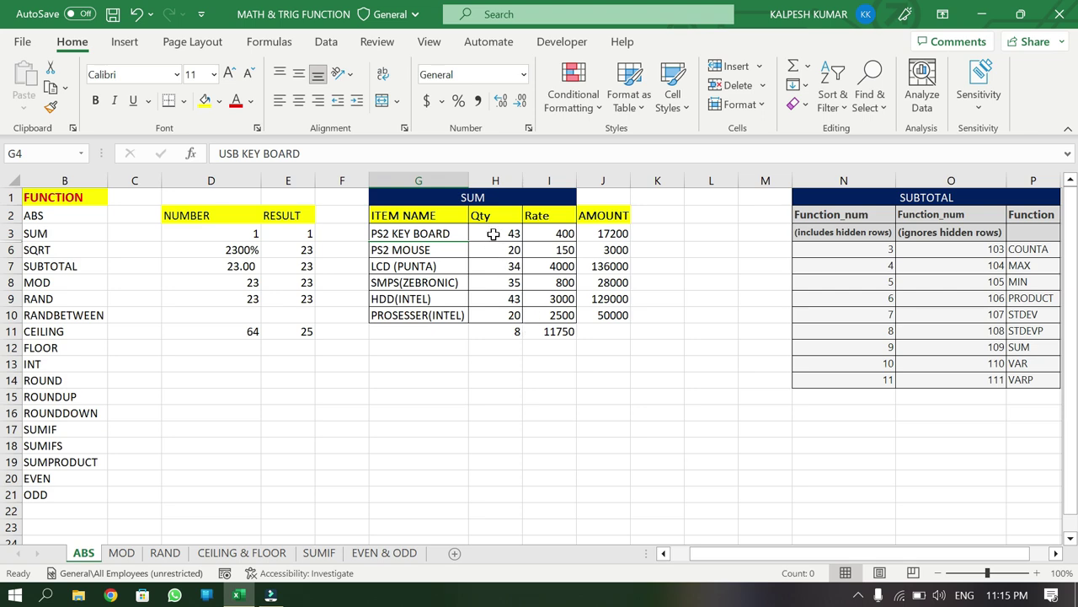
{"action": "left_click_drag", "start_coordinate": [493, 234], "coordinate": [503, 319]}
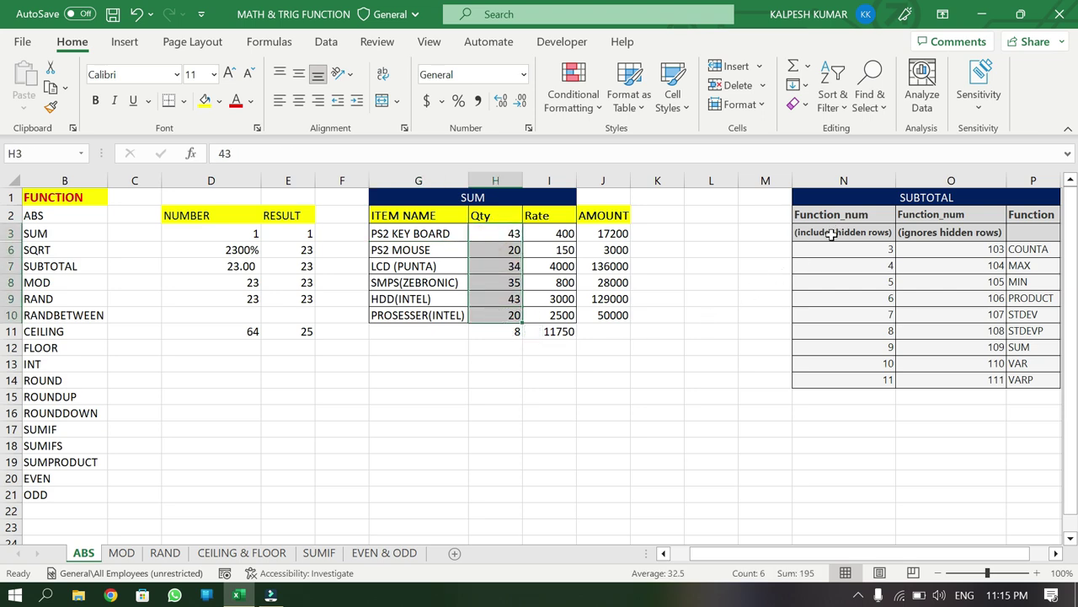
{"action": "left_click_drag", "start_coordinate": [832, 234], "coordinate": [847, 253]}
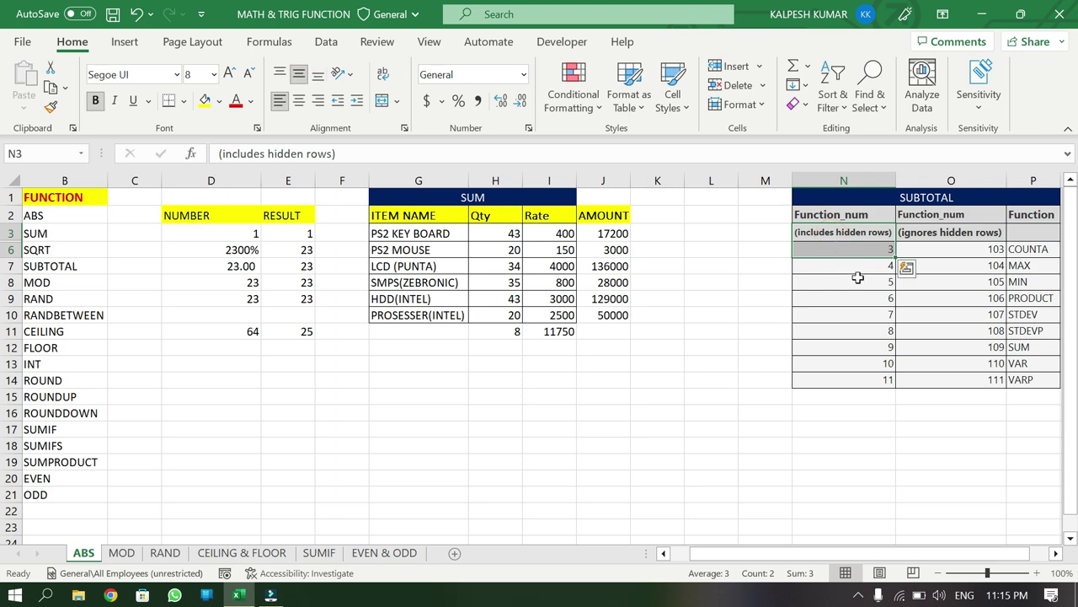
{"action": "key", "text": "ctrl+z"}
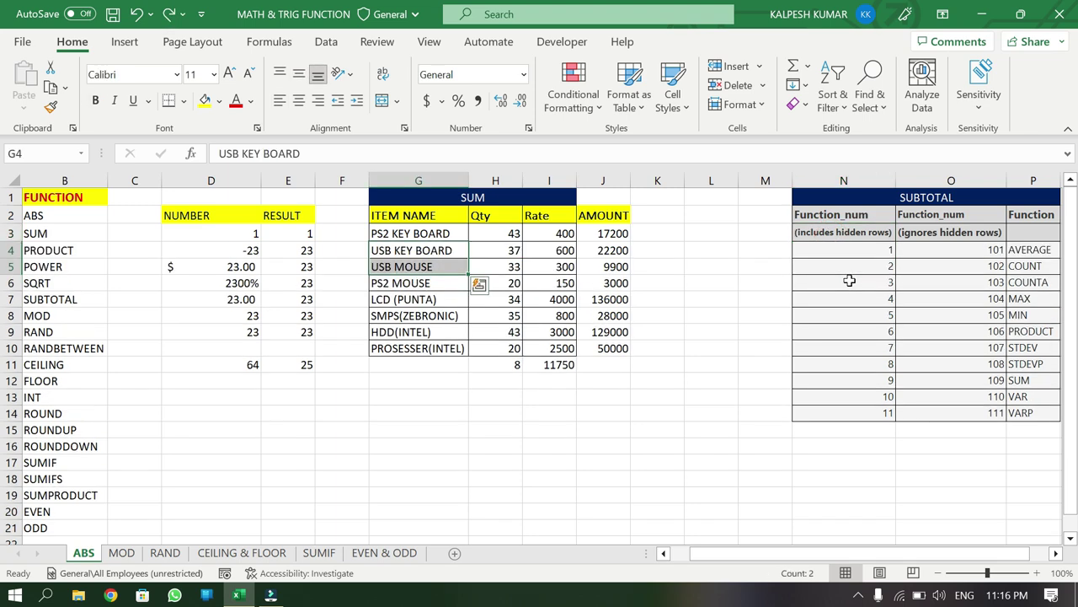
- Change the function number of the Qty SUBTOTAL formula in H11 to 102 so that hidden rows are ignored
{"action": "left_click", "coordinate": [513, 362]}
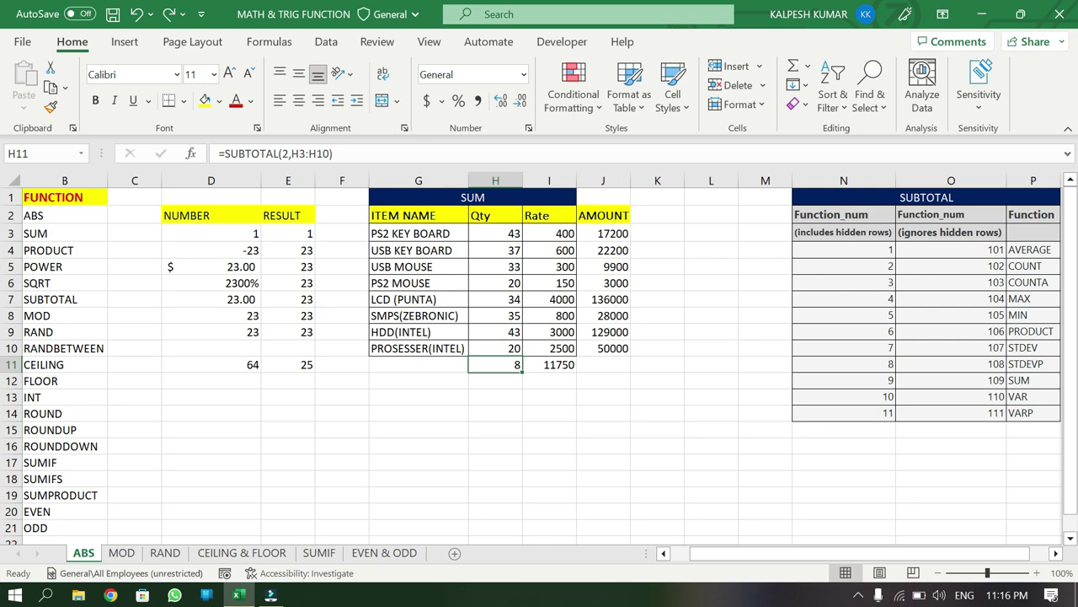
{"action": "left_click", "coordinate": [278, 154]}
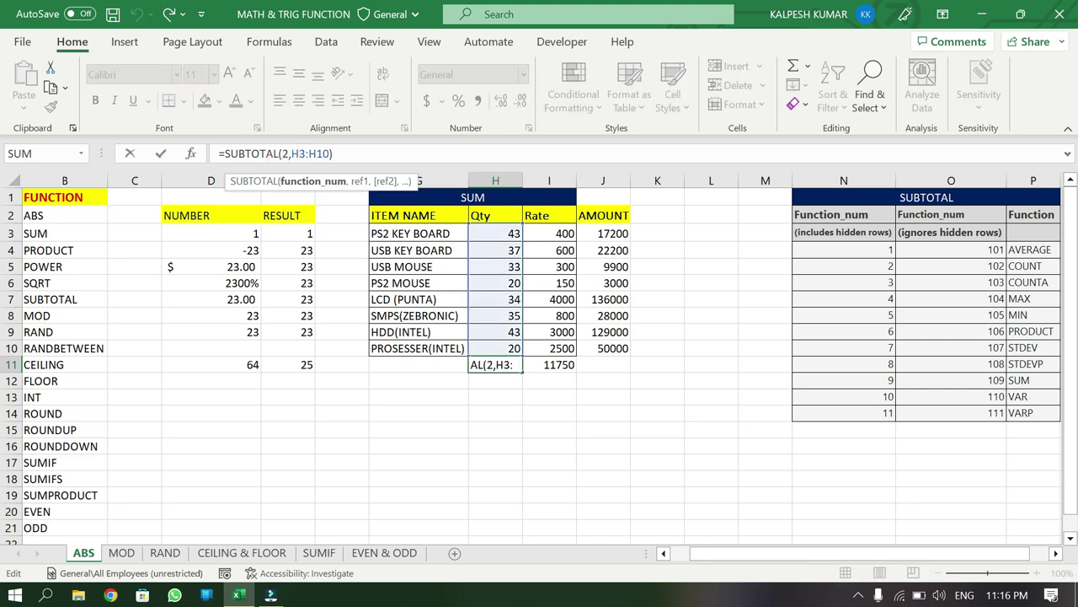
{"action": "type", "text": "10"}
{"action": "key", "text": "Return"}
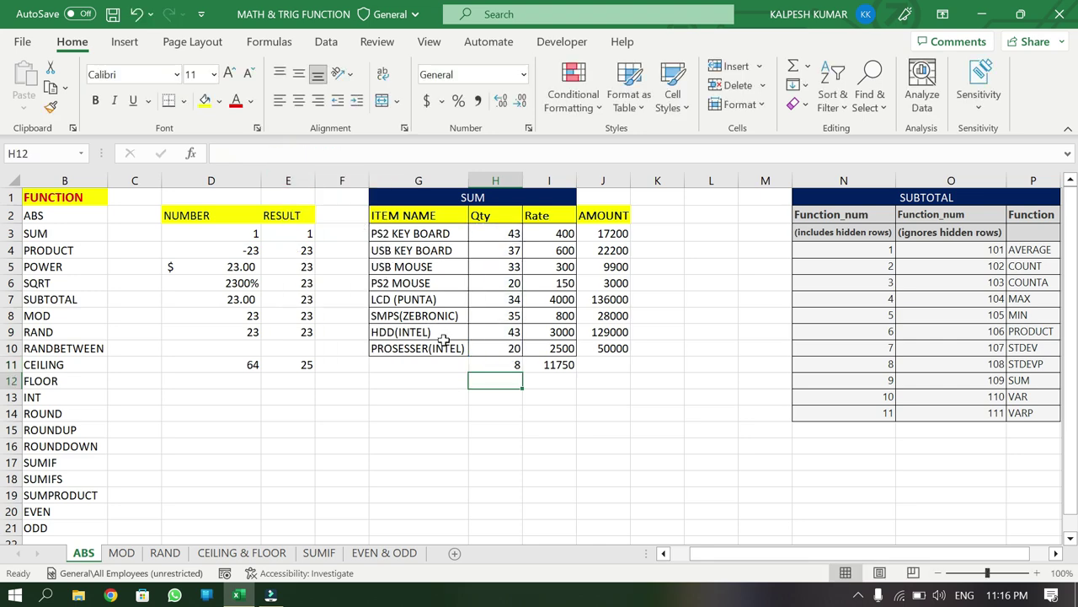
- Temporarily hide the PS2 KEY BOARD and USB KEY BOARD rows to check the Qty subtotal, and undo the hiding
{"action": "left_click_drag", "start_coordinate": [393, 234], "coordinate": [398, 250]}
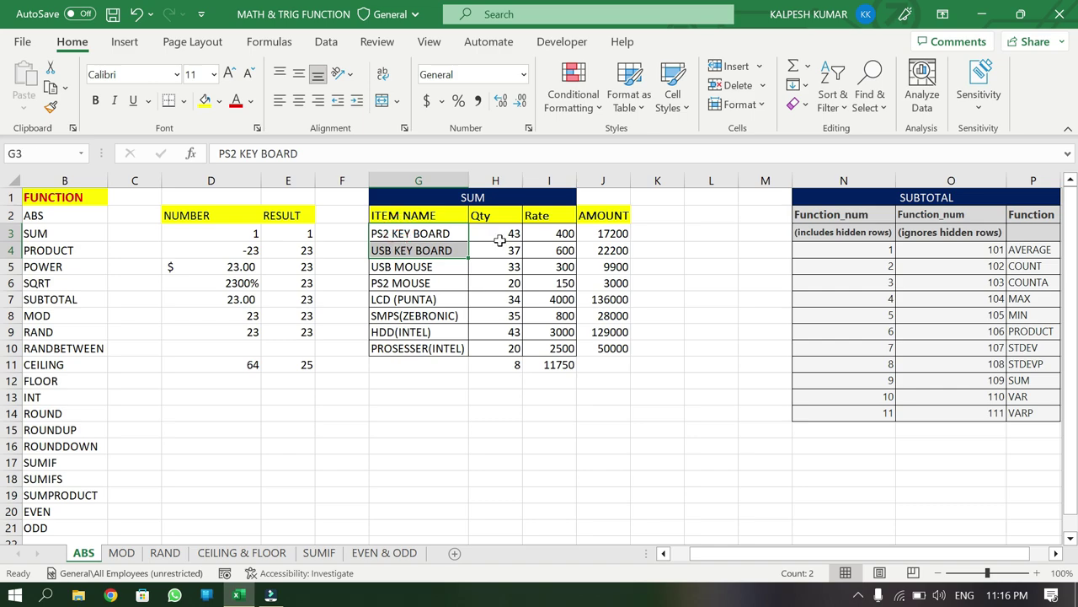
{"action": "left_click", "coordinate": [721, 114]}
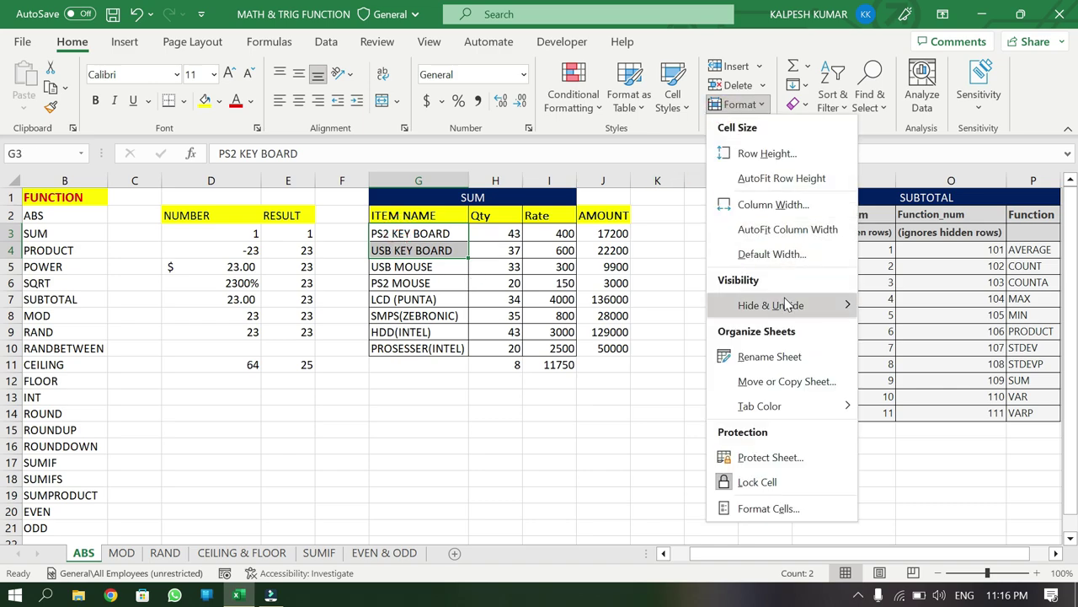
{"action": "mouse_move", "coordinate": [842, 303]}
{"action": "left_click", "coordinate": [912, 307]}
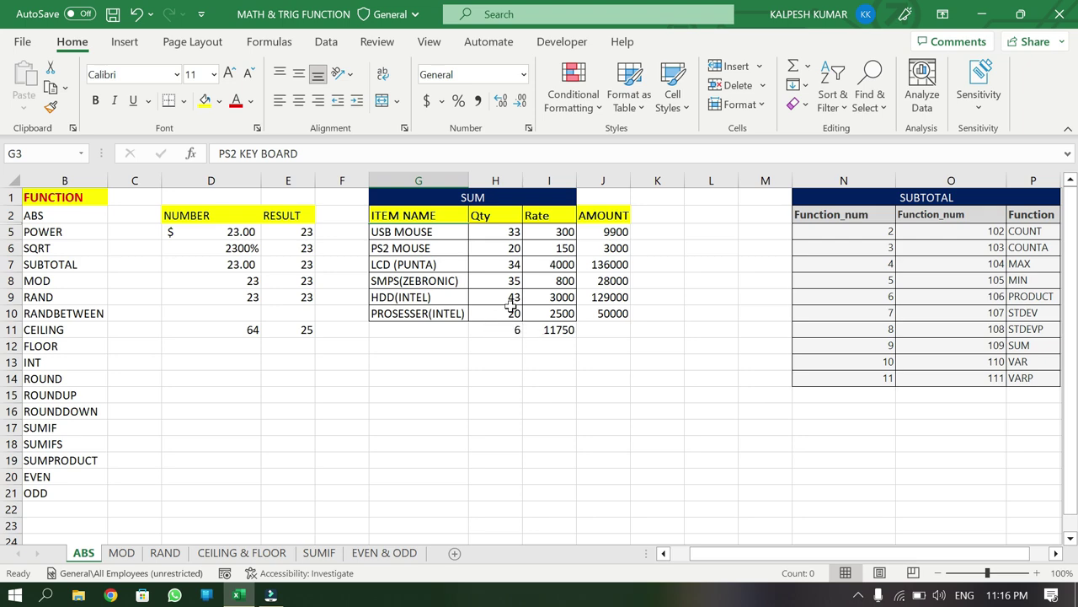
{"action": "key", "text": "ctrl+z"}
{"action": "left_click", "coordinate": [215, 333]}
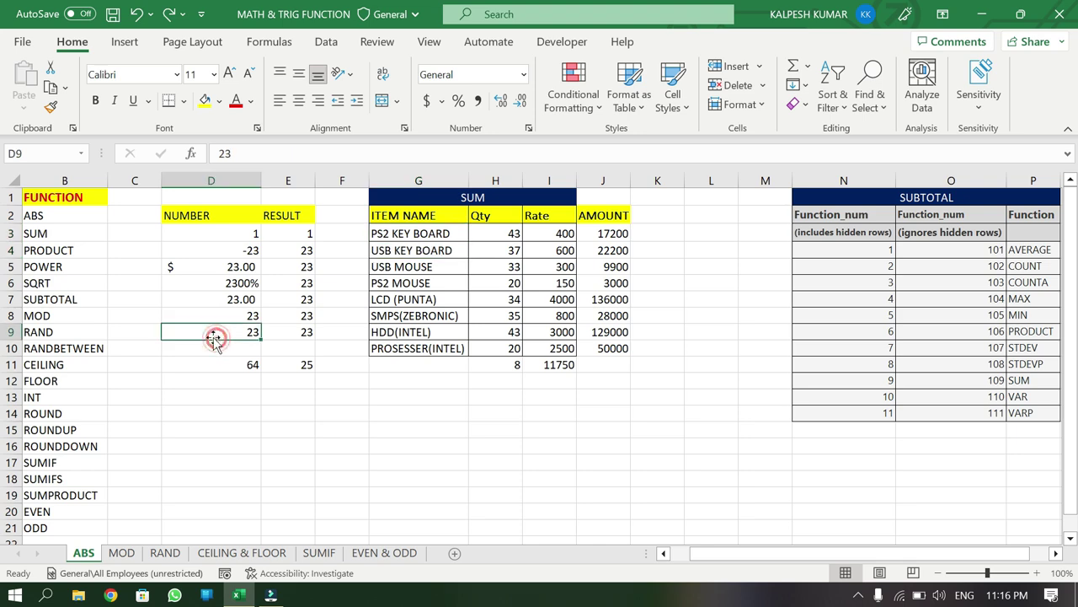
- On the MOD sheet, calculate the remainder in D3 with =MOD(B3,C3) and fill the formula down to D6
{"action": "left_click_drag", "start_coordinate": [729, 560], "coordinate": [708, 560]}
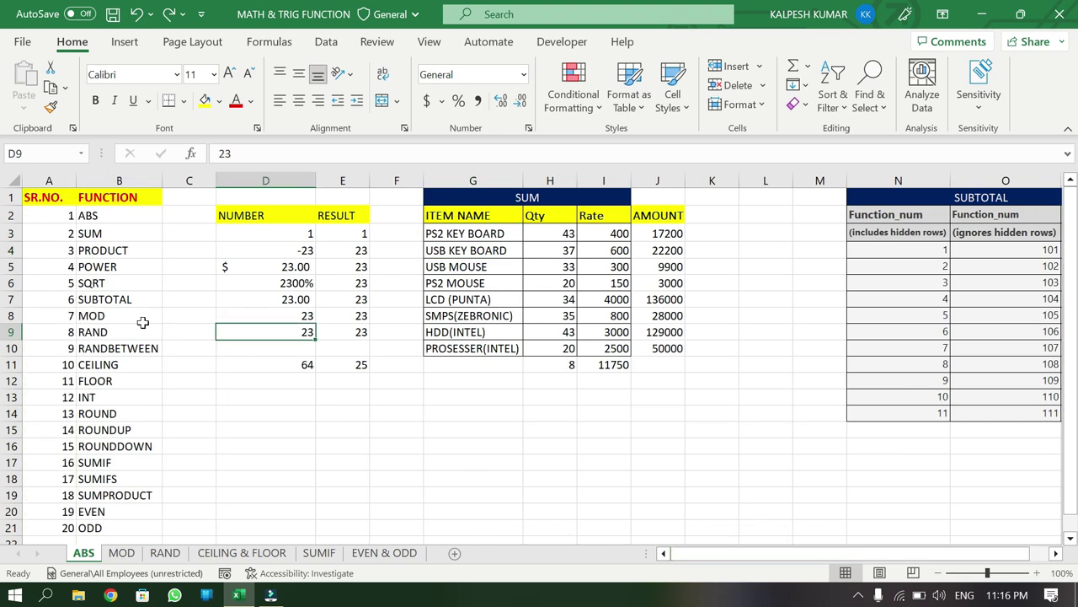
{"action": "left_click", "coordinate": [128, 556]}
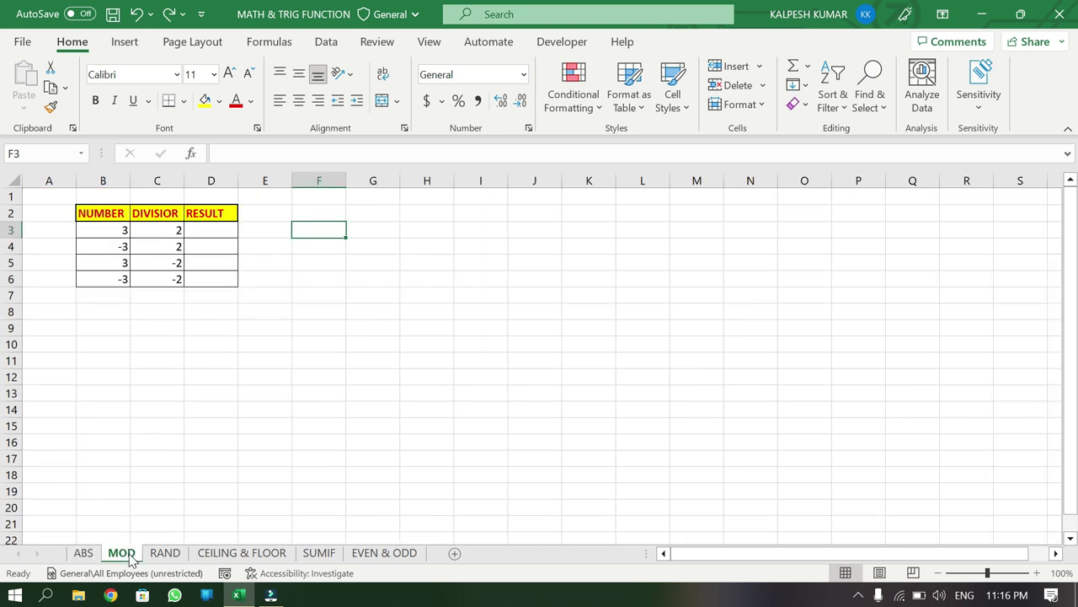
{"action": "left_click", "coordinate": [209, 231]}
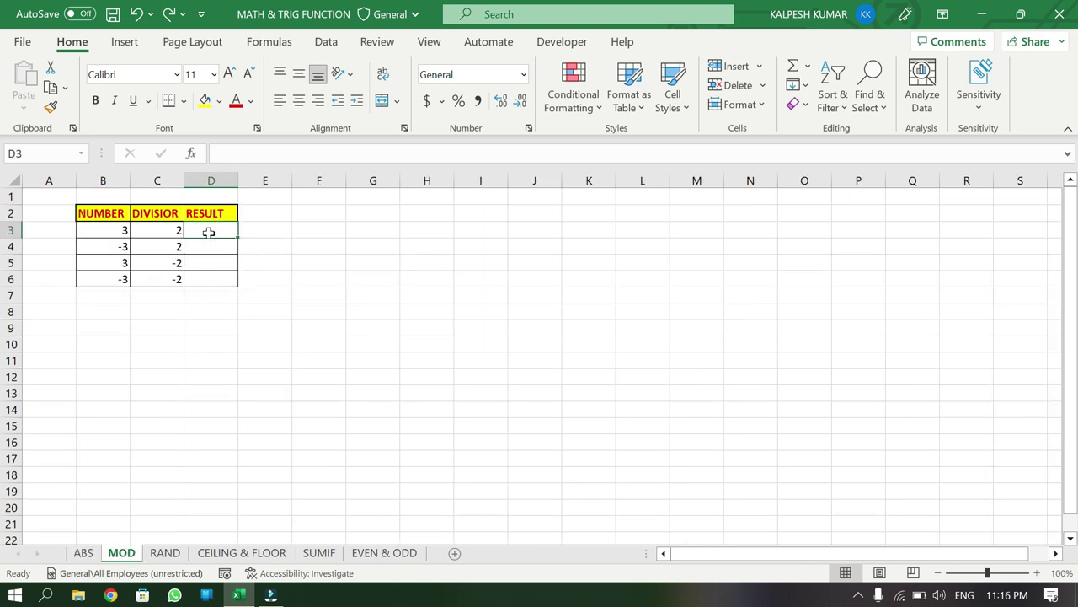
{"action": "type", "text": "="}
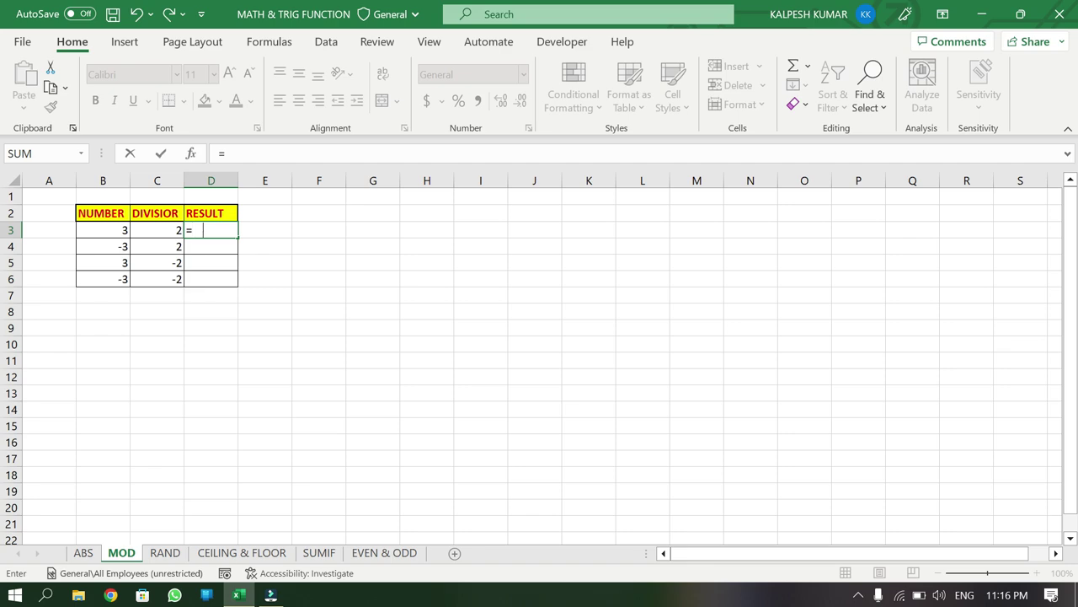
{"action": "type", "text": "MOD("}
{"action": "left_click", "coordinate": [107, 230]}
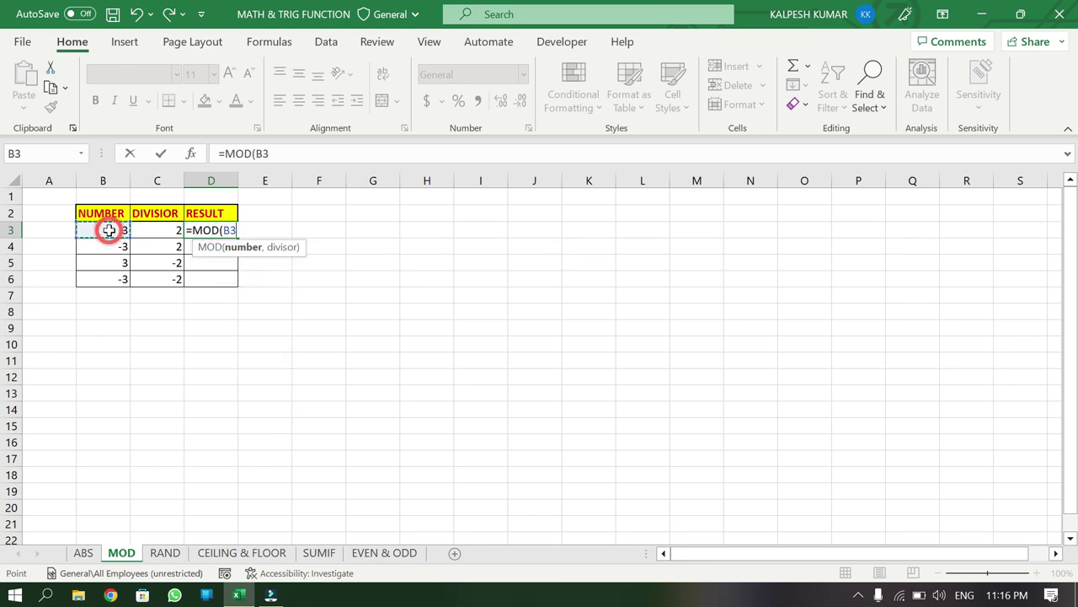
{"action": "type", "text": ","}
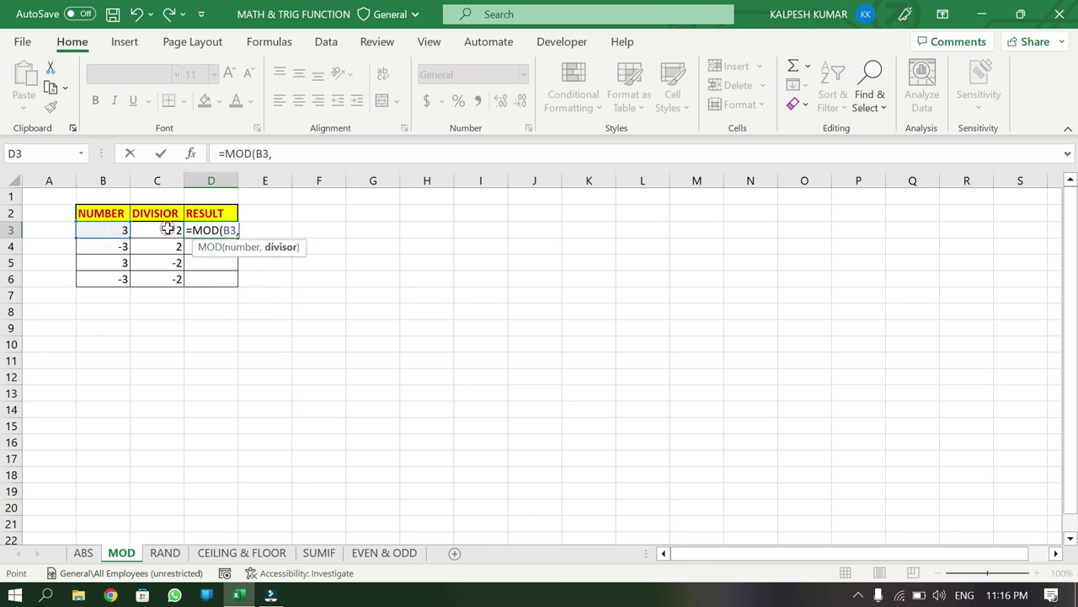
{"action": "left_click", "coordinate": [167, 229]}
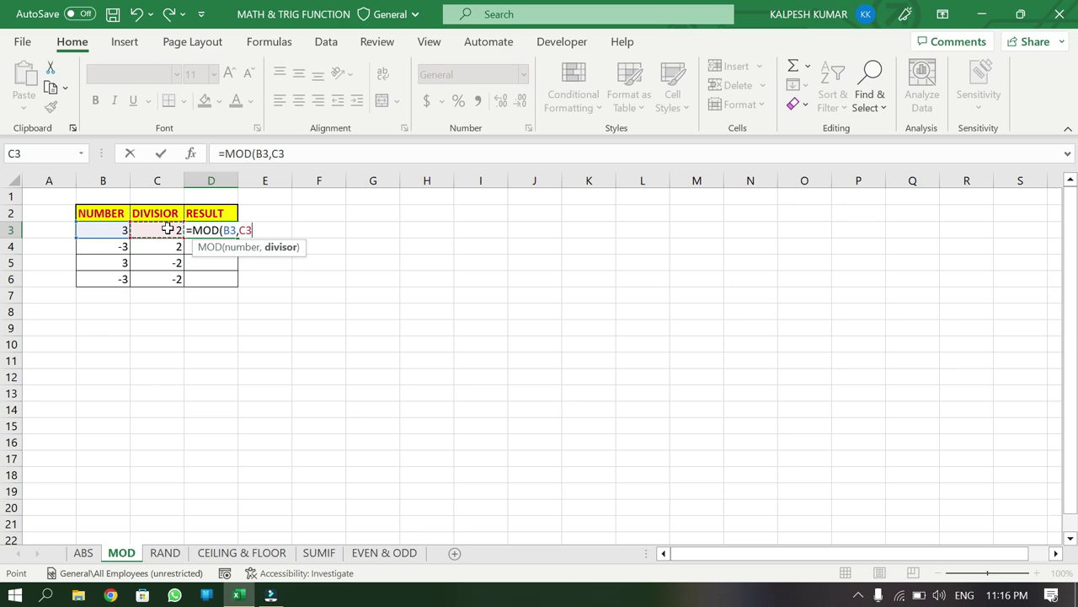
{"action": "key", "text": "Return"}
{"action": "left_click", "coordinate": [201, 227]}
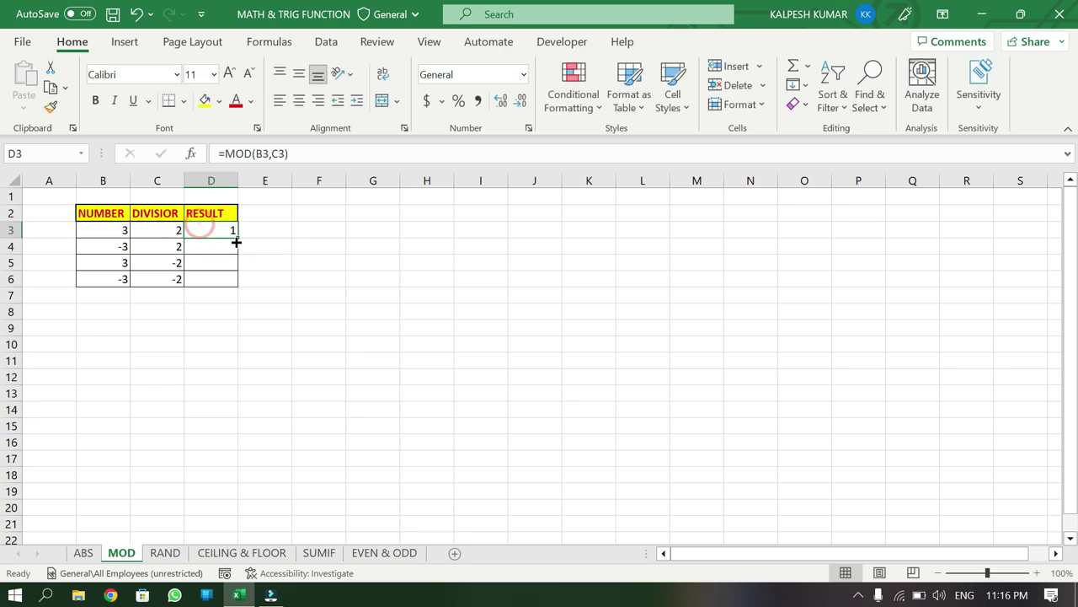
{"action": "left_click_drag", "start_coordinate": [237, 238], "coordinate": [231, 284]}
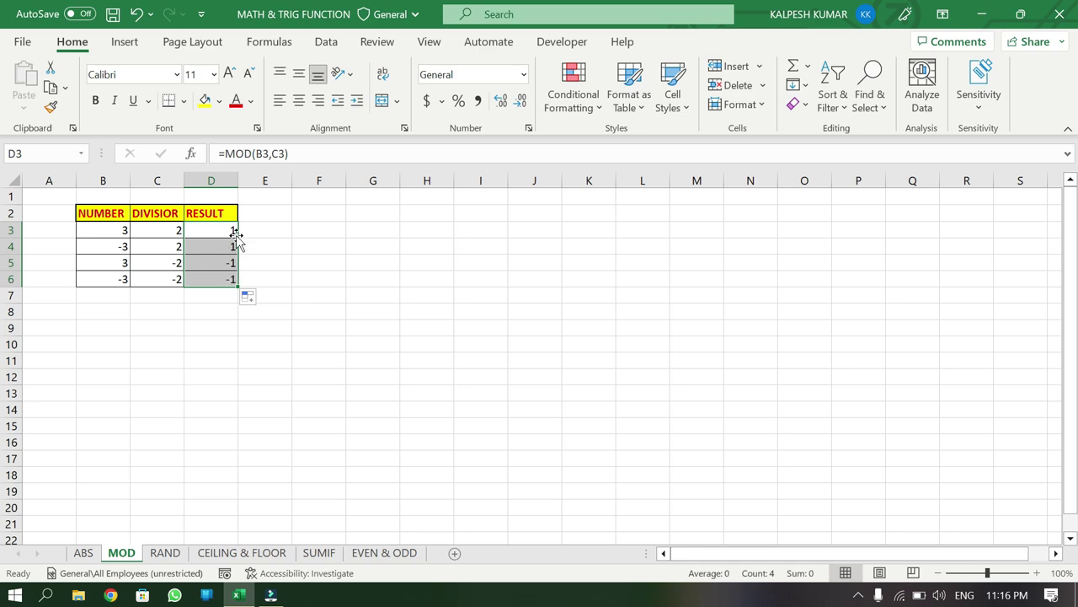
- Calculate the remainder of 57 divided by 5 in cell F3 with the MOD function
{"action": "left_click", "coordinate": [305, 237]}
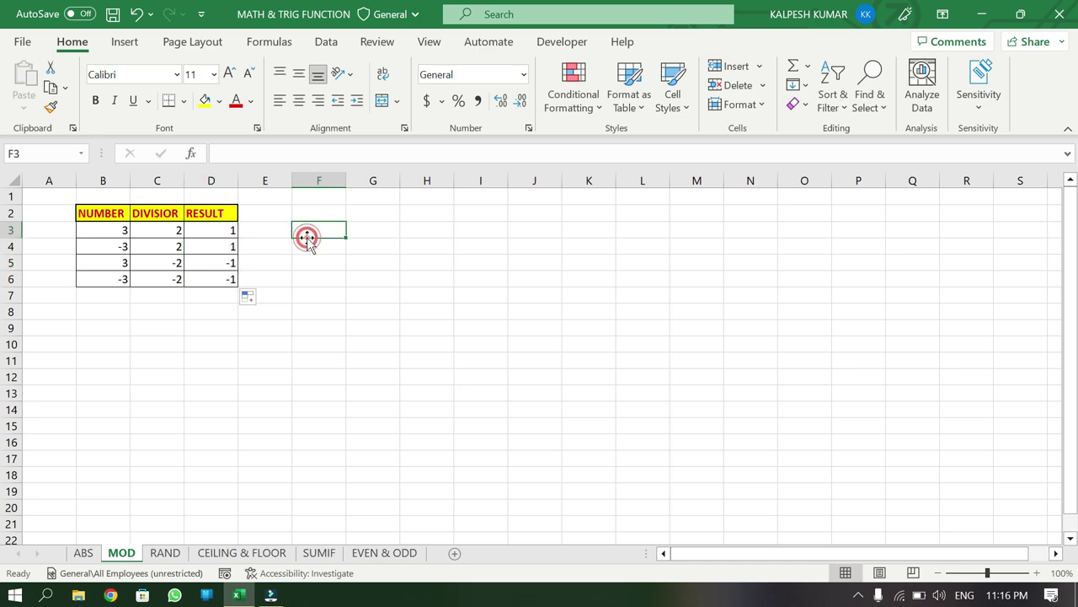
{"action": "type", "text": "=MOD"}
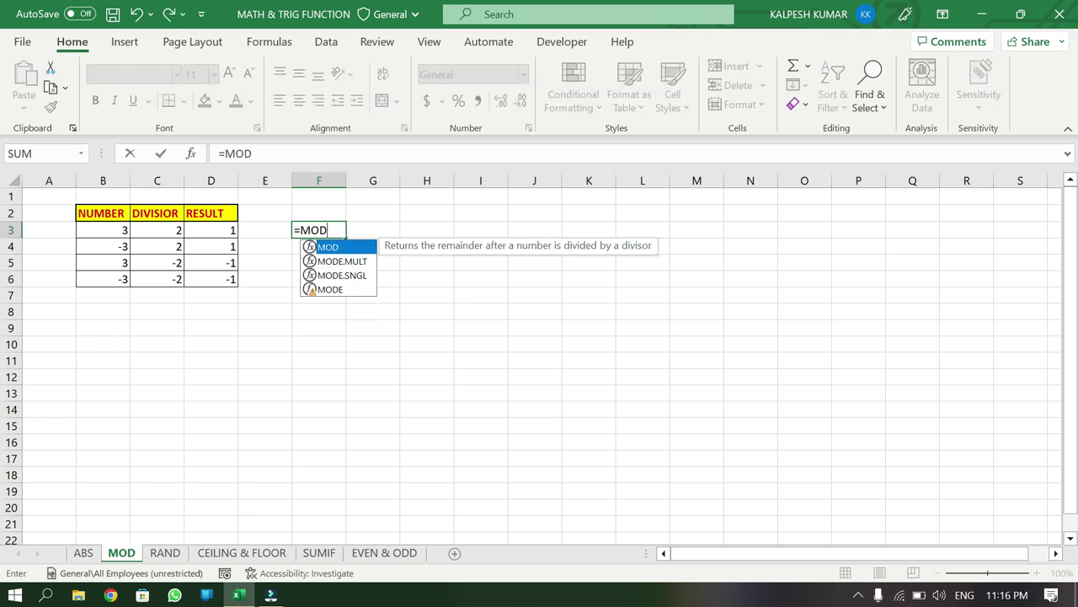
{"action": "type", "text": "(57"}
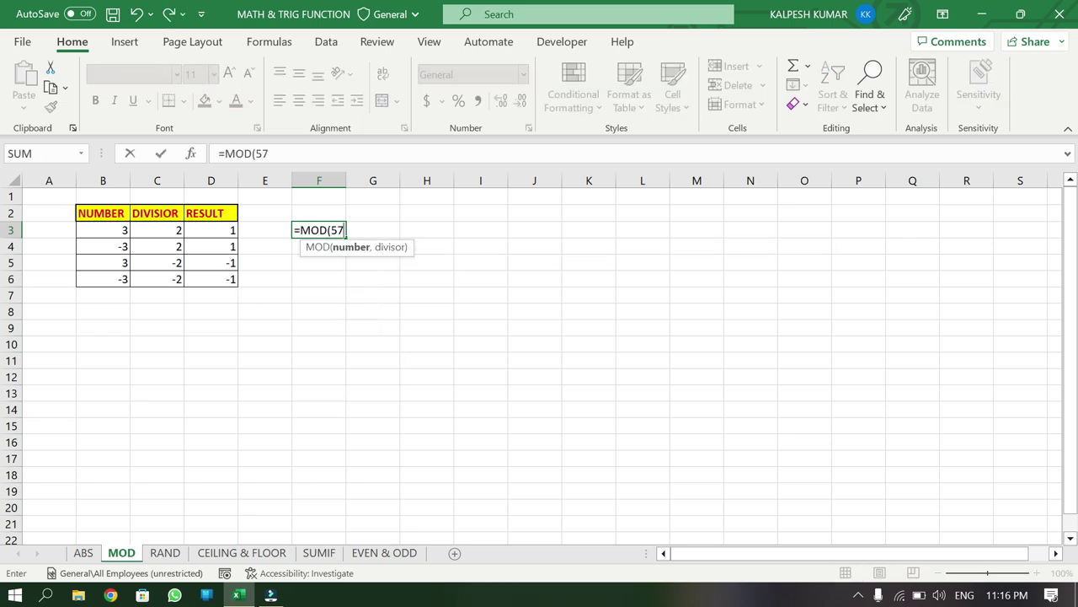
{"action": "type", "text": ",5)"}
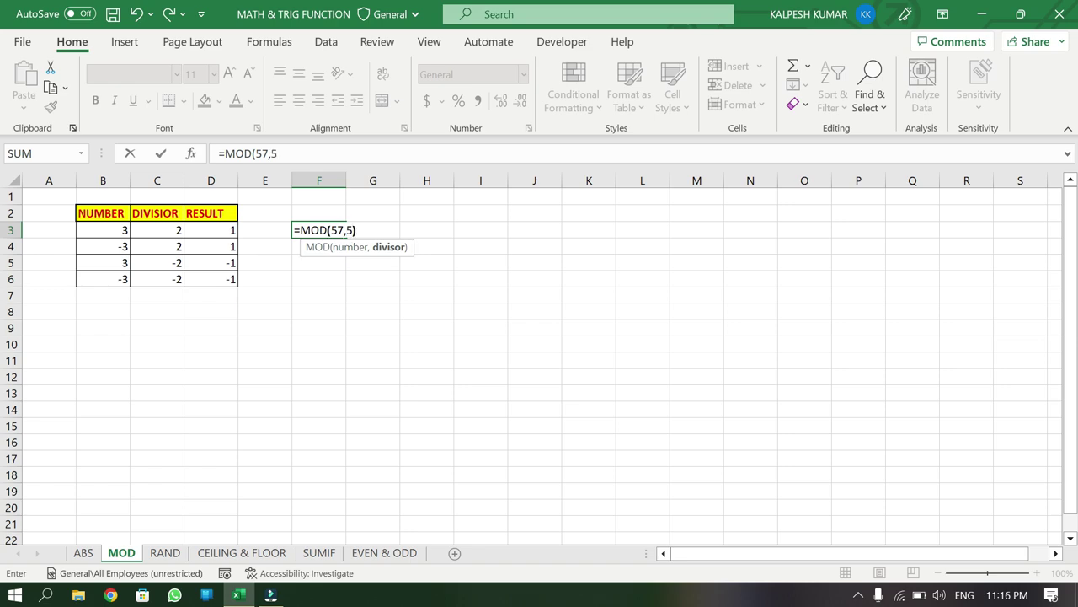
{"action": "key", "text": "Return"}
{"action": "left_click", "coordinate": [314, 231]}
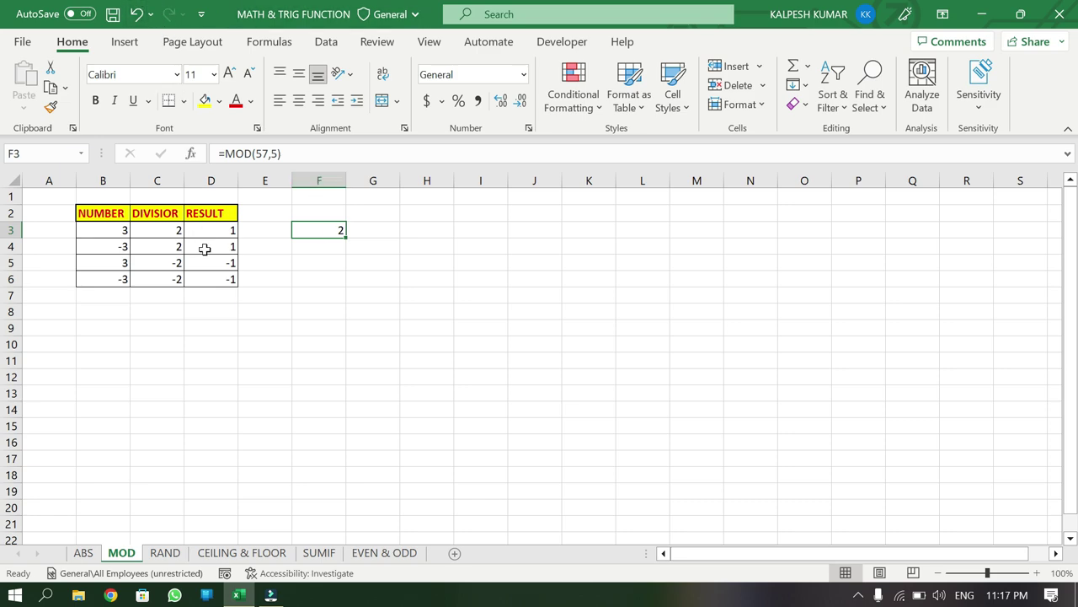
- On the RAND sheet, fill the range F1:L14 with random numbers using =RAND()
{"action": "left_click", "coordinate": [165, 554]}
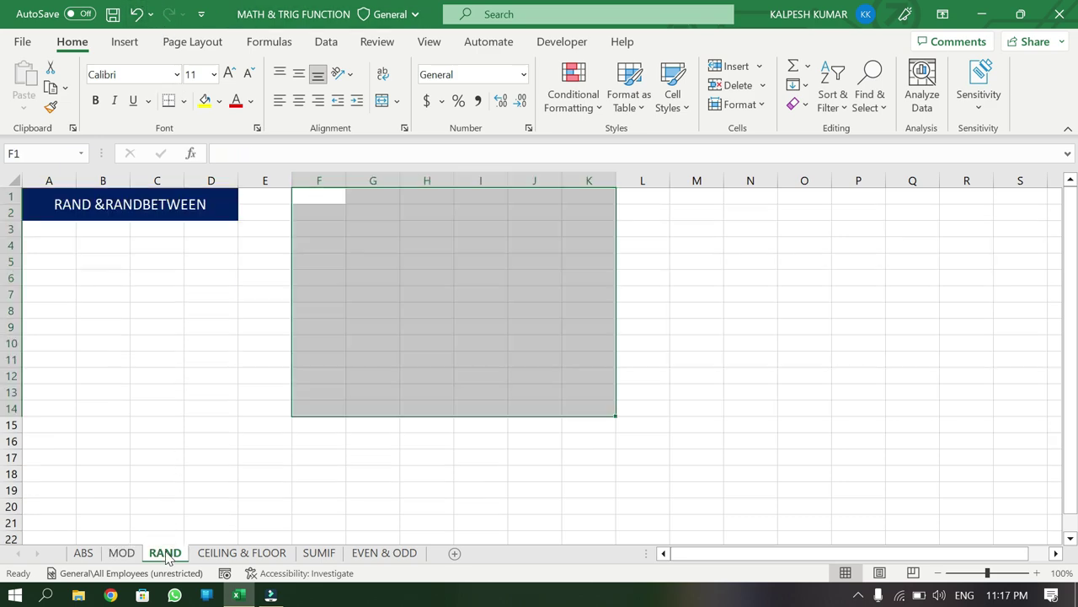
{"action": "left_click", "coordinate": [265, 277]}
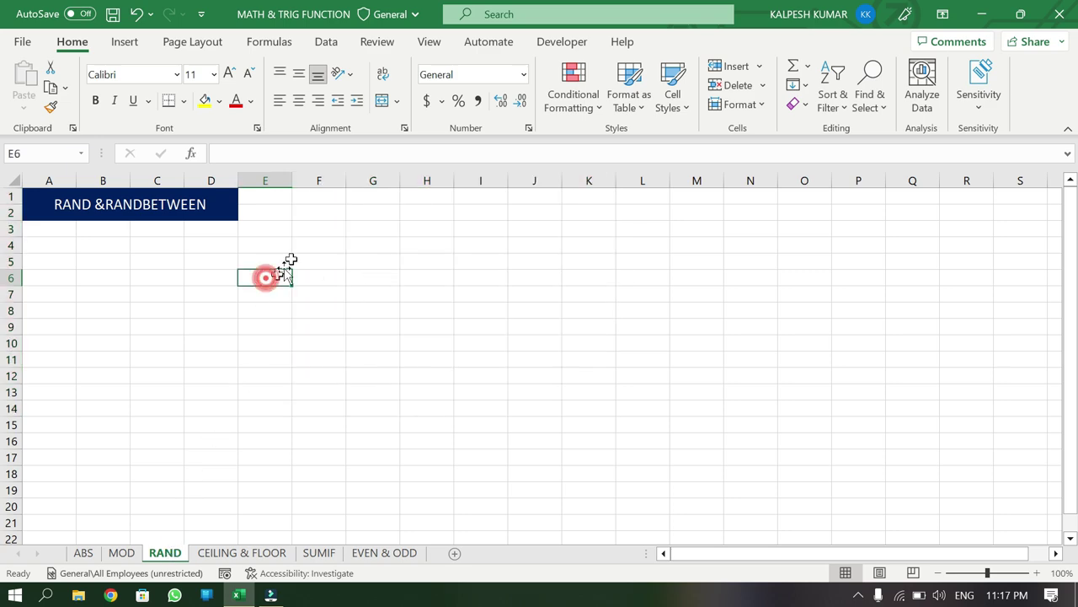
{"action": "left_click_drag", "start_coordinate": [315, 195], "coordinate": [416, 275]}
{"action": "left_click_drag", "start_coordinate": [613, 404], "coordinate": [619, 409]}
{"action": "type", "text": "=RAND"}
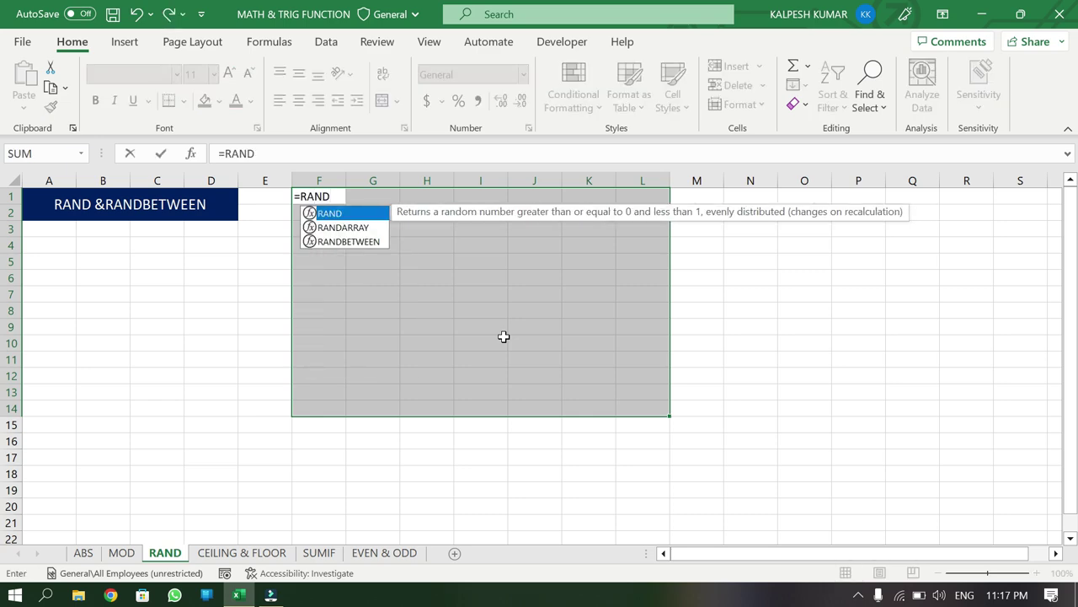
{"action": "type", "text": "()"}
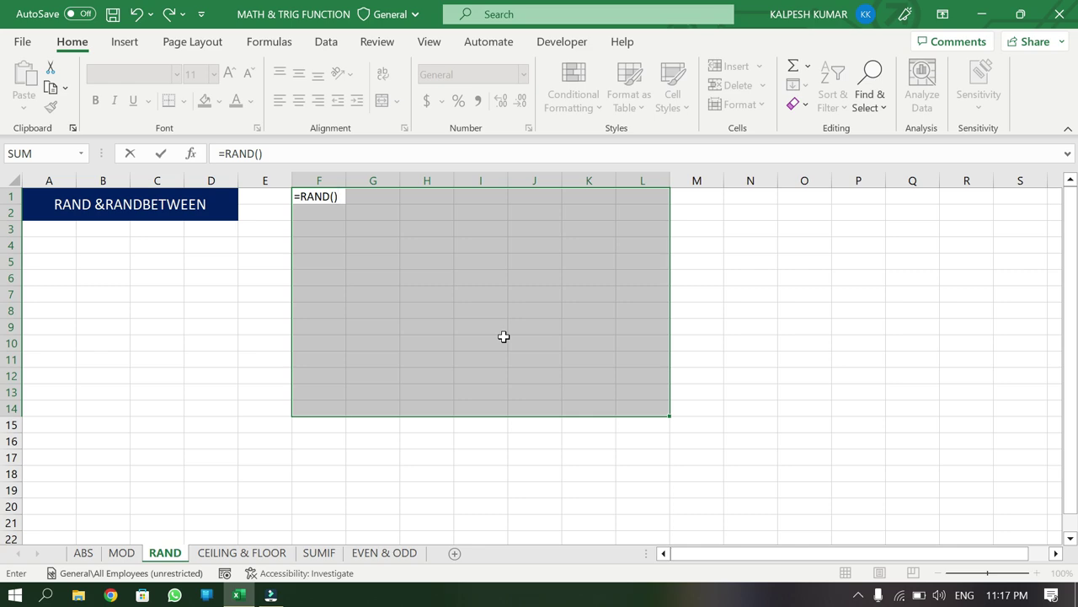
{"action": "key", "text": "ctrl+Return"}
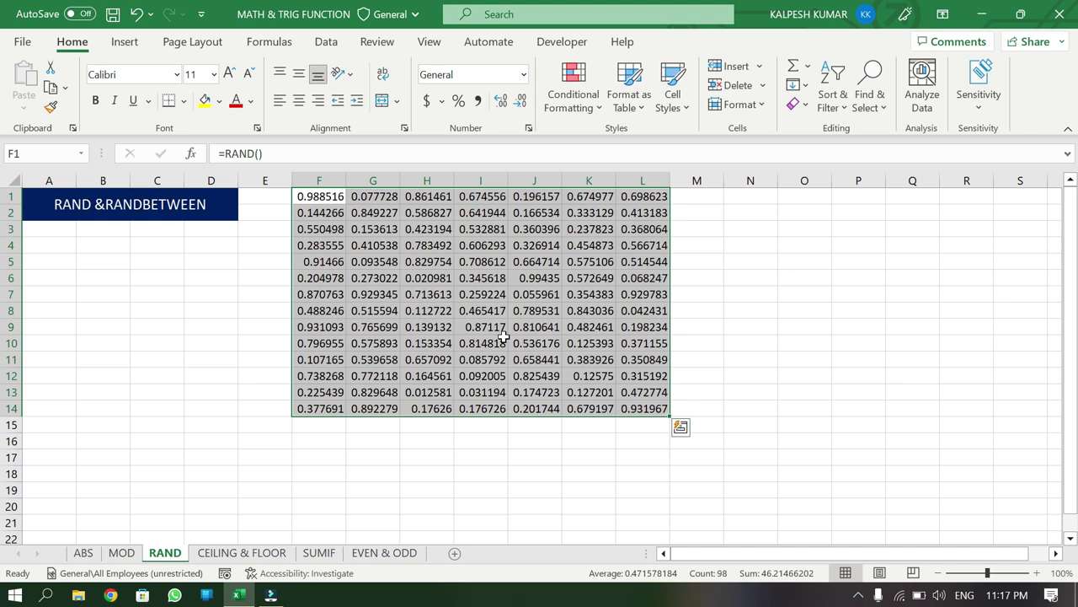
- Multiply the random number formula by 200 in the whole range F1:L14
{"action": "left_click", "coordinate": [265, 155]}
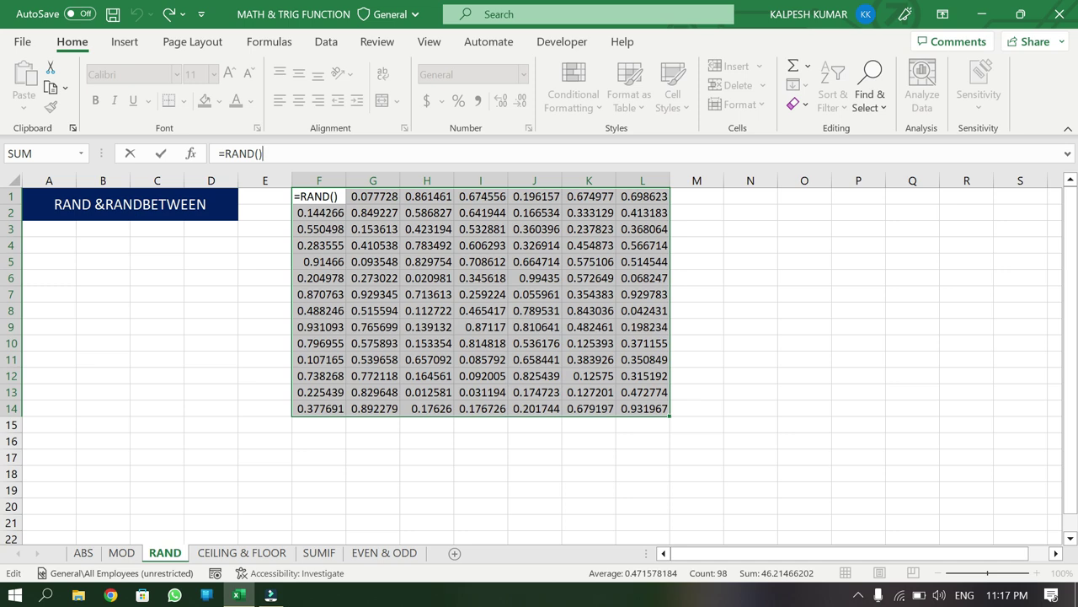
{"action": "type", "text": "*200"}
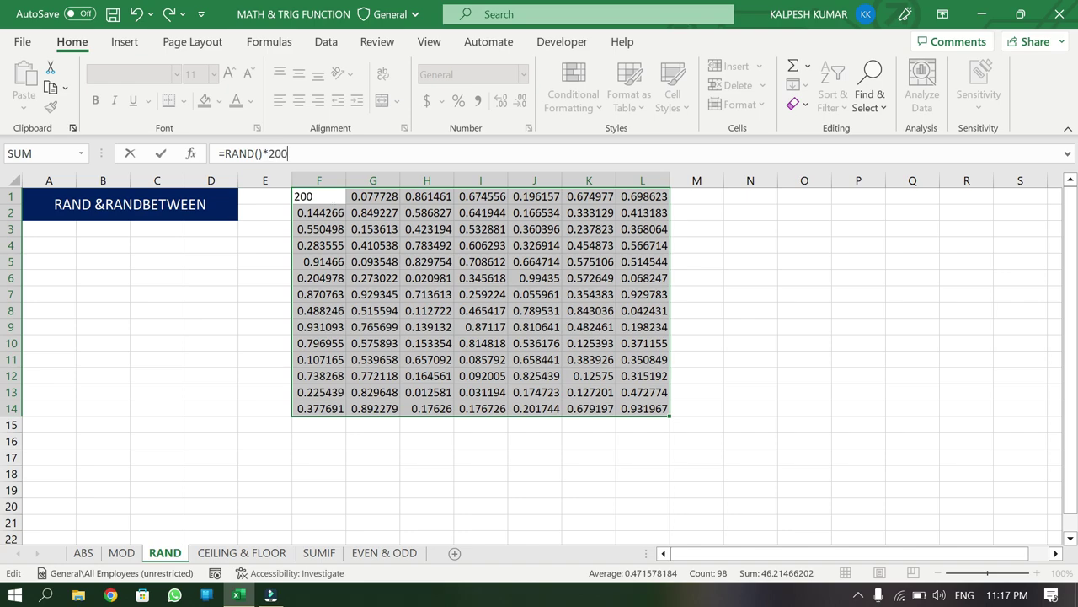
{"action": "key", "text": "ctrl+Return"}
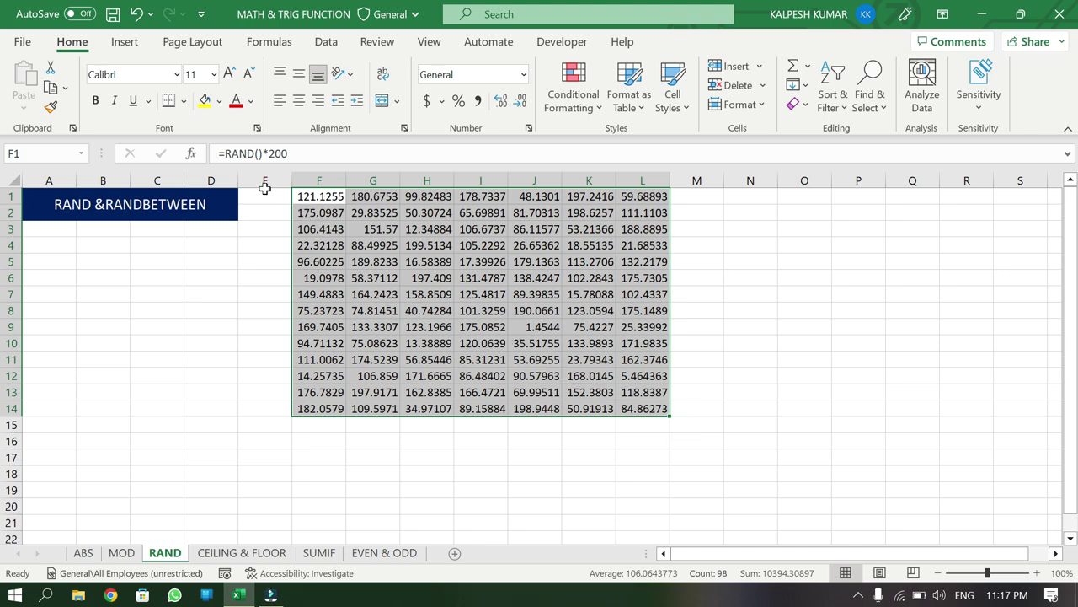
- Wrap the formula in INT across F1:L14 as =INT(RAND()*200) to produce whole random numbers
{"action": "left_click", "coordinate": [227, 153]}
{"action": "type", "text": "INT("}
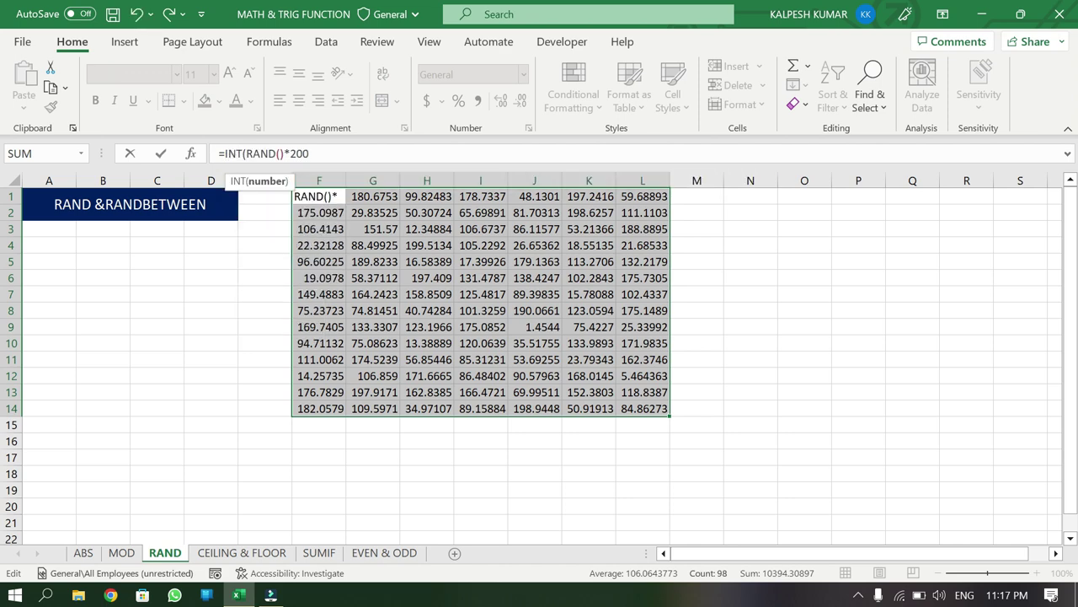
{"action": "left_click", "coordinate": [313, 154]}
{"action": "type", "text": ")"}
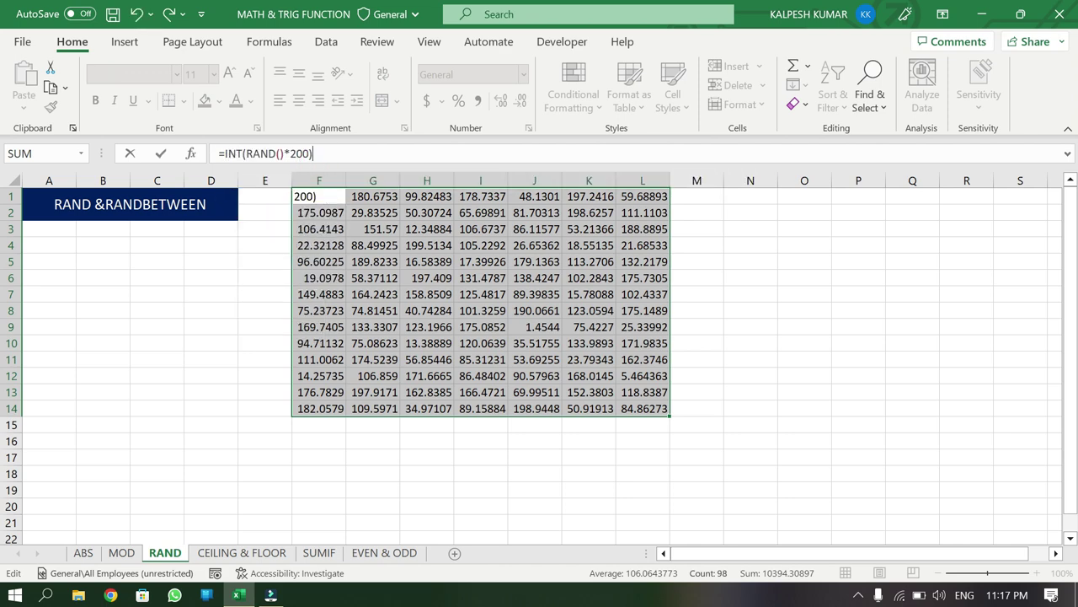
{"action": "key", "text": "ctrl+Return"}
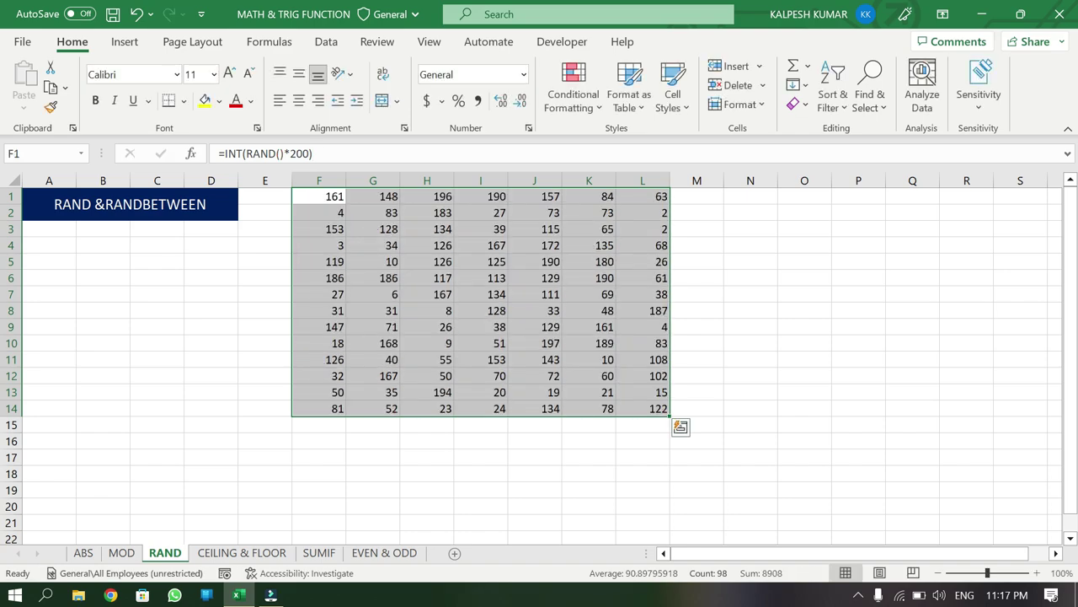
{"action": "left_click_drag", "start_coordinate": [325, 197], "coordinate": [643, 415]}
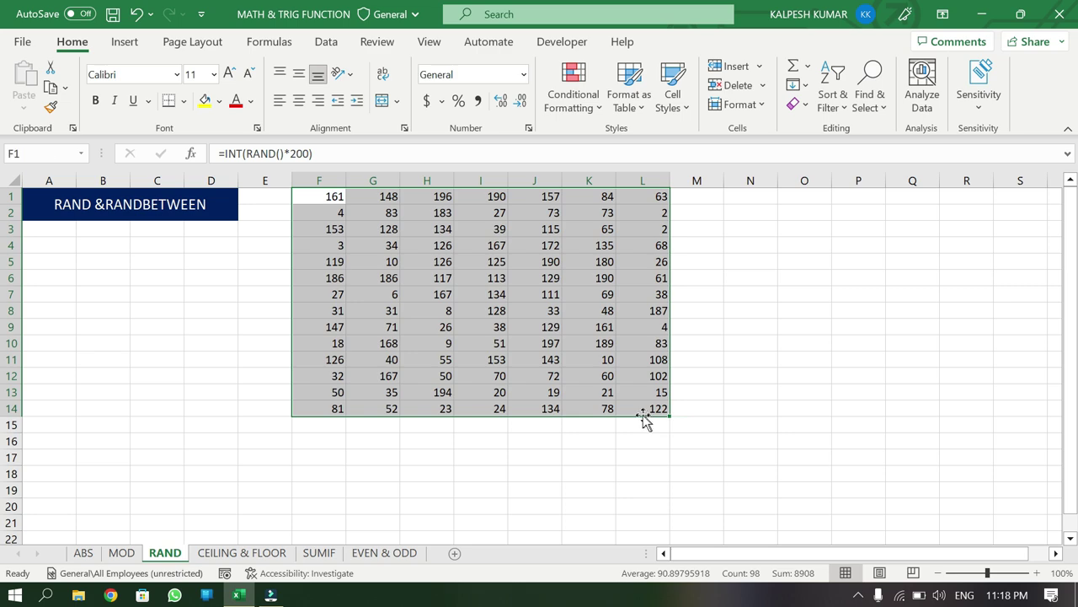
- Fill the range A5:D17 with random whole numbers between 12 and 45 using =RANDBETWEEN(12,45)
{"action": "left_click", "coordinate": [50, 261]}
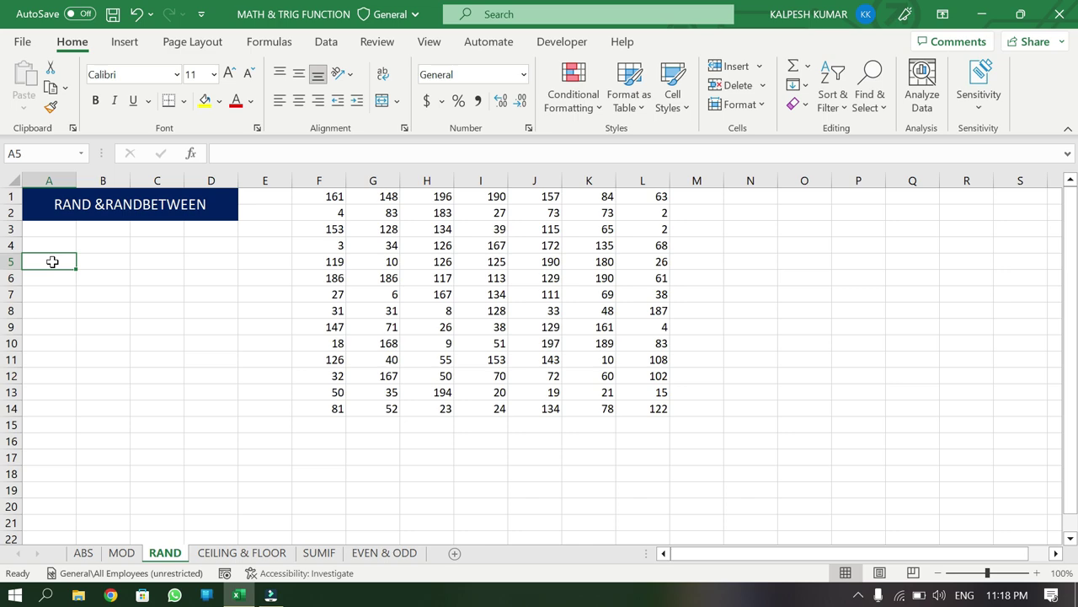
{"action": "left_click_drag", "start_coordinate": [48, 257], "coordinate": [214, 449]}
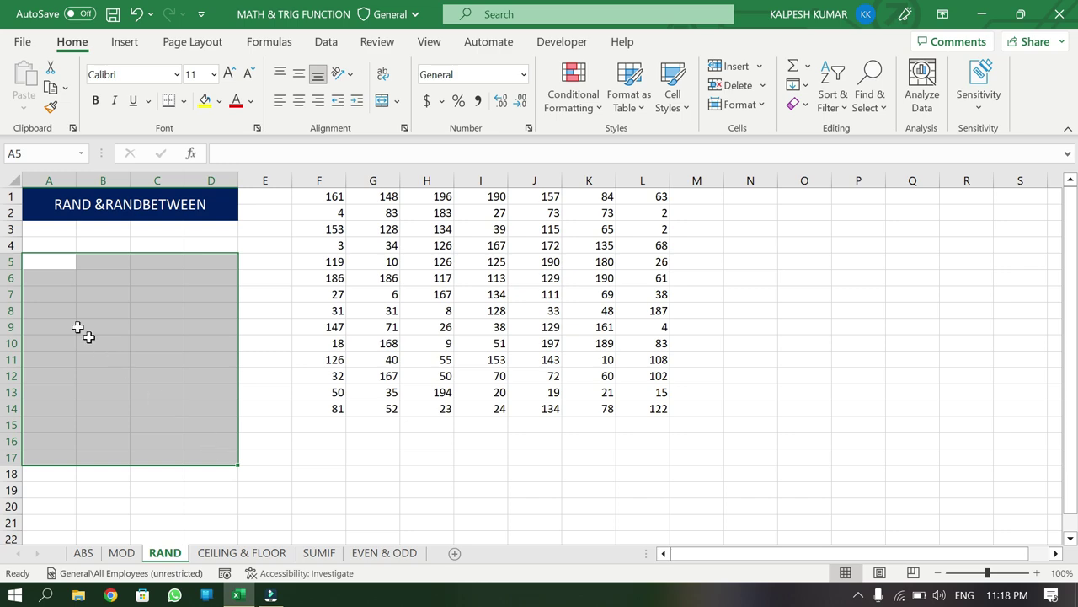
{"action": "type", "text": "="}
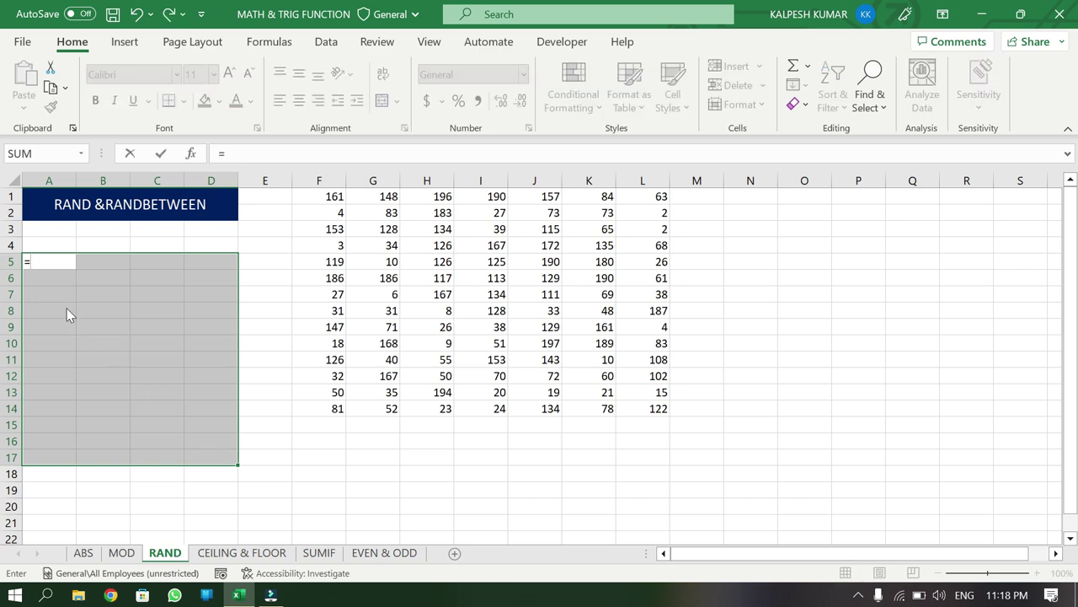
{"action": "type", "text": "RANDBE"}
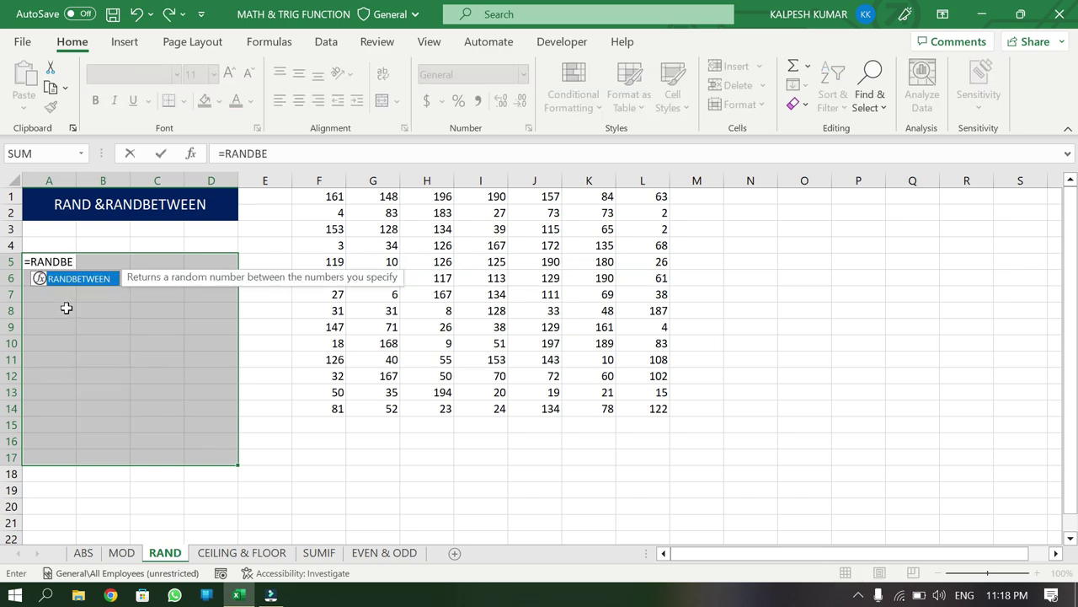
{"action": "key", "text": "Tab"}
{"action": "type", "text": "1"}
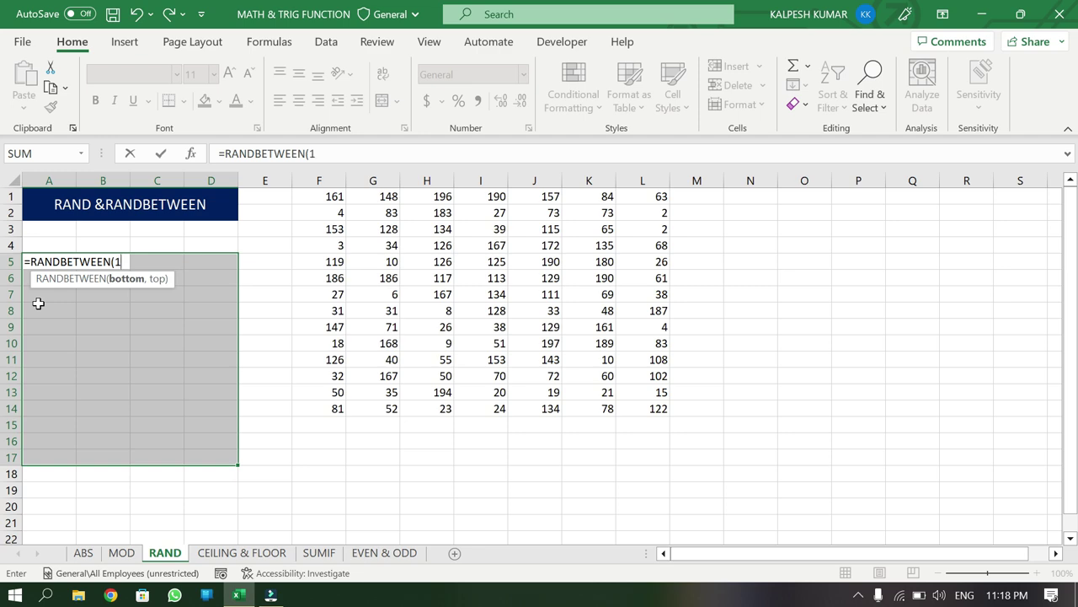
{"action": "type", "text": "2,45"}
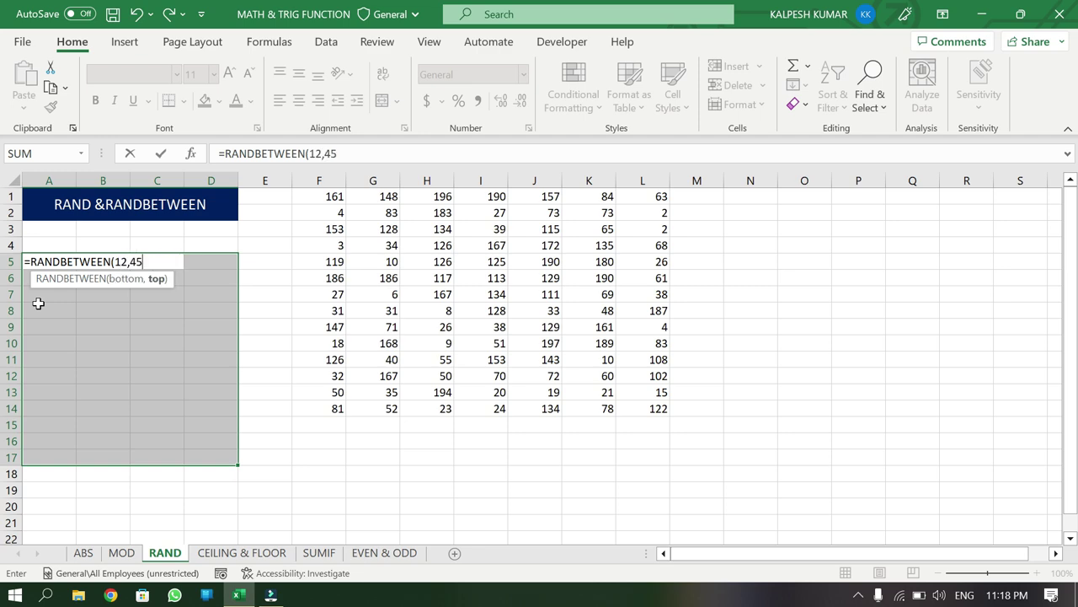
{"action": "type", "text": ")"}
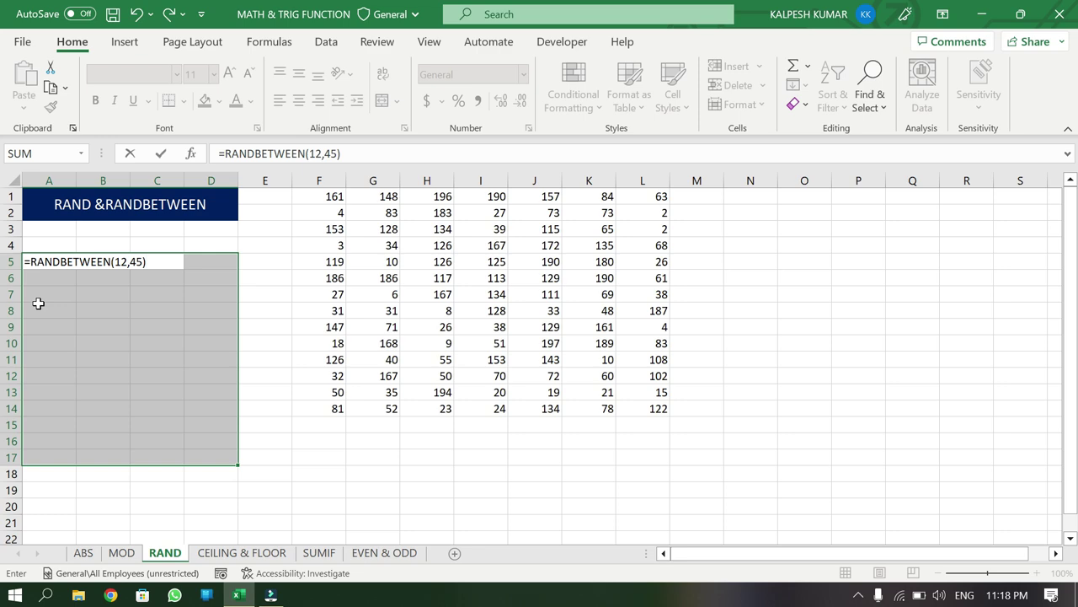
{"action": "key", "text": "ctrl+Return"}
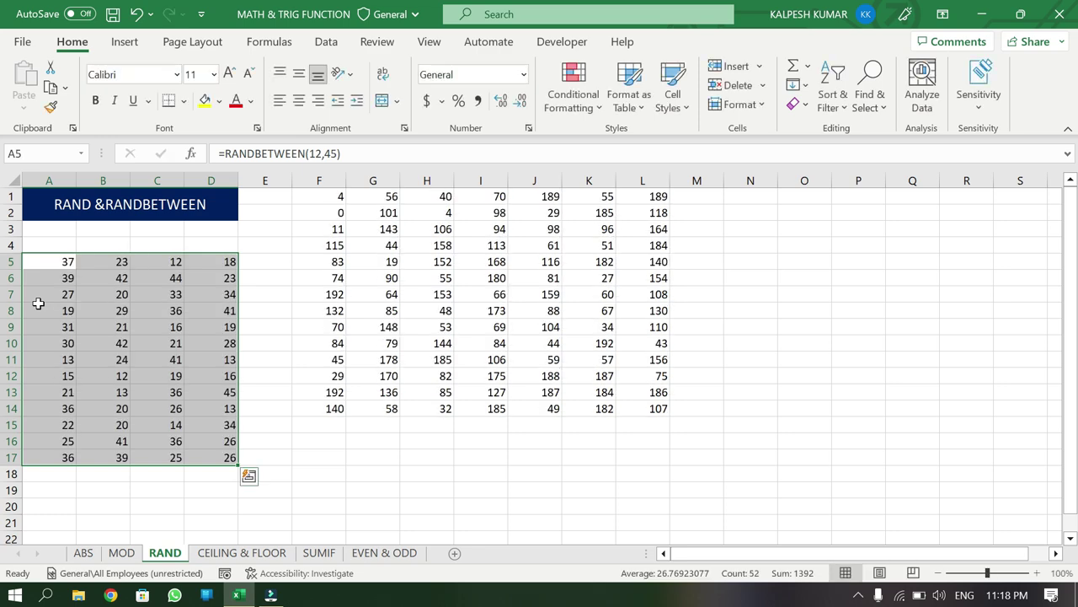
{"action": "left_click_drag", "start_coordinate": [46, 263], "coordinate": [206, 468]}
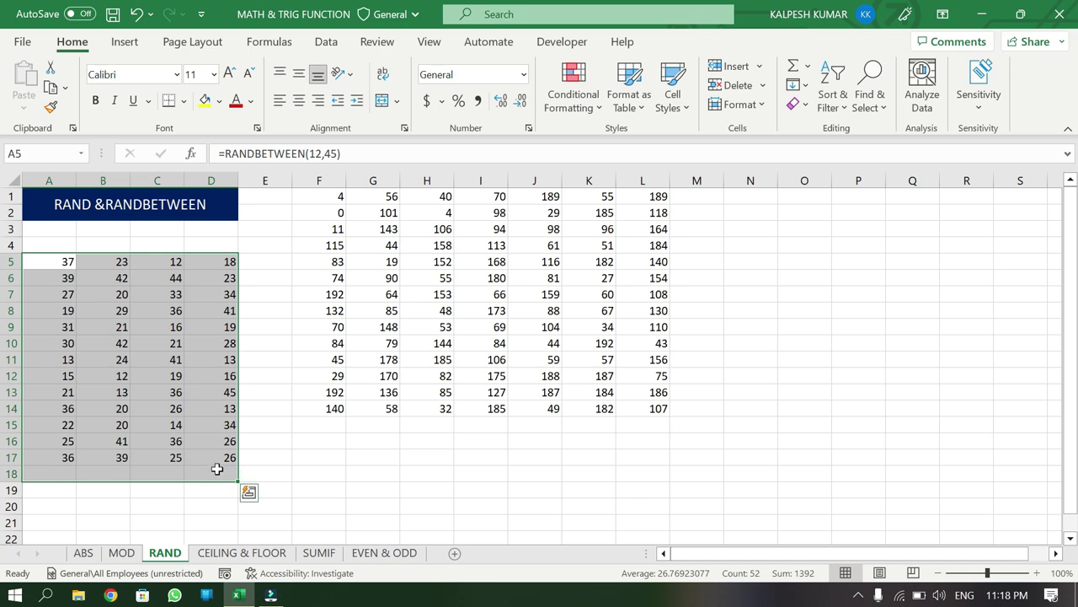
- On the CEILING & FLOOR sheet, enter =INT(C4) in D4 and fill it down the INT column to D9
{"action": "left_click", "coordinate": [239, 553]}
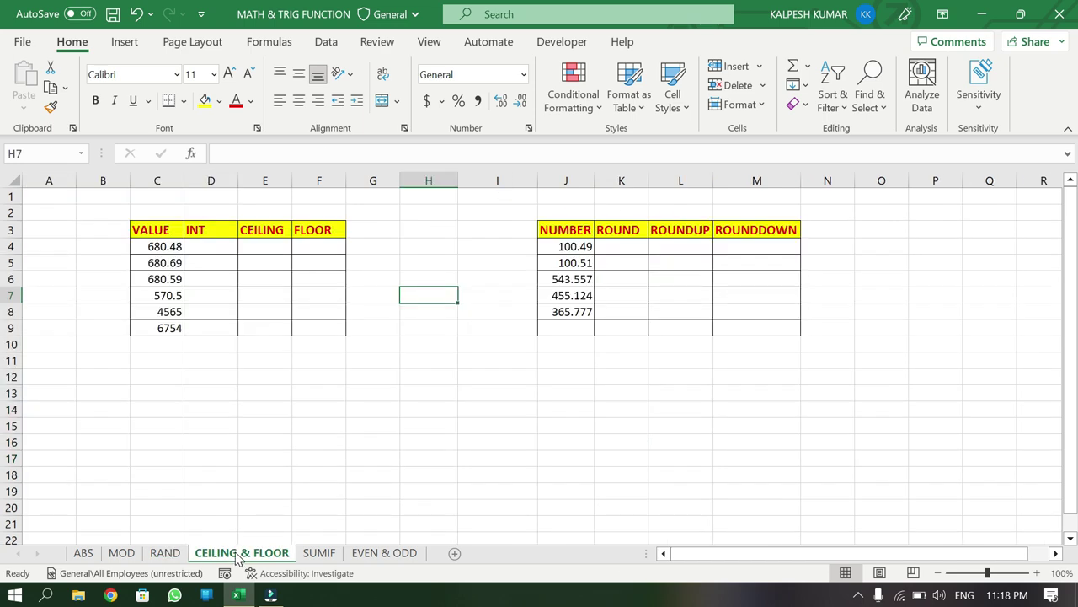
{"action": "left_click", "coordinate": [216, 248]}
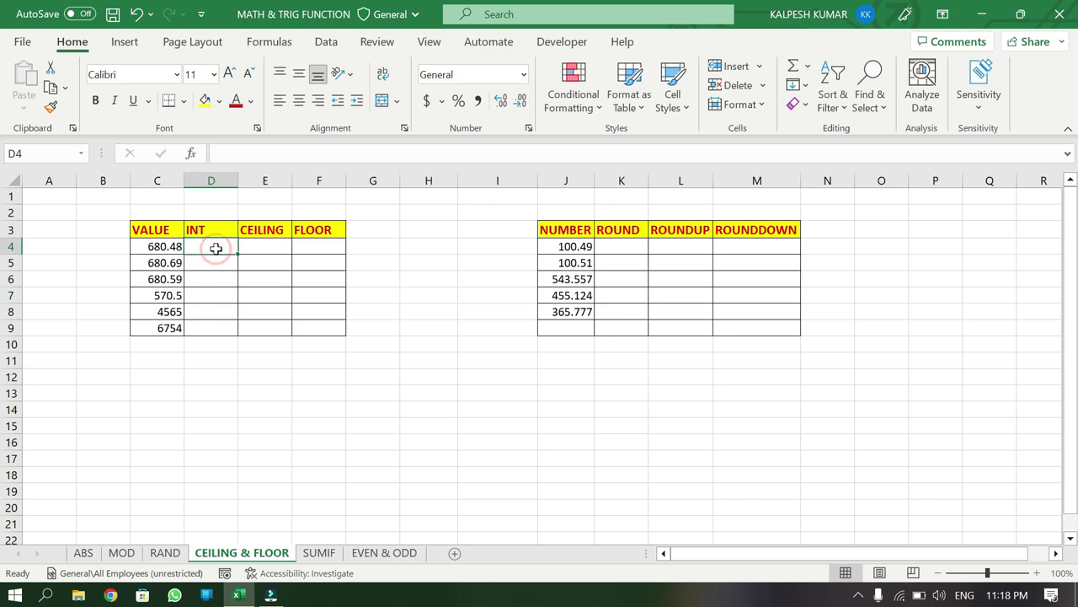
{"action": "left_click", "coordinate": [161, 247]}
{"action": "left_click", "coordinate": [205, 244]}
{"action": "type", "text": "="}
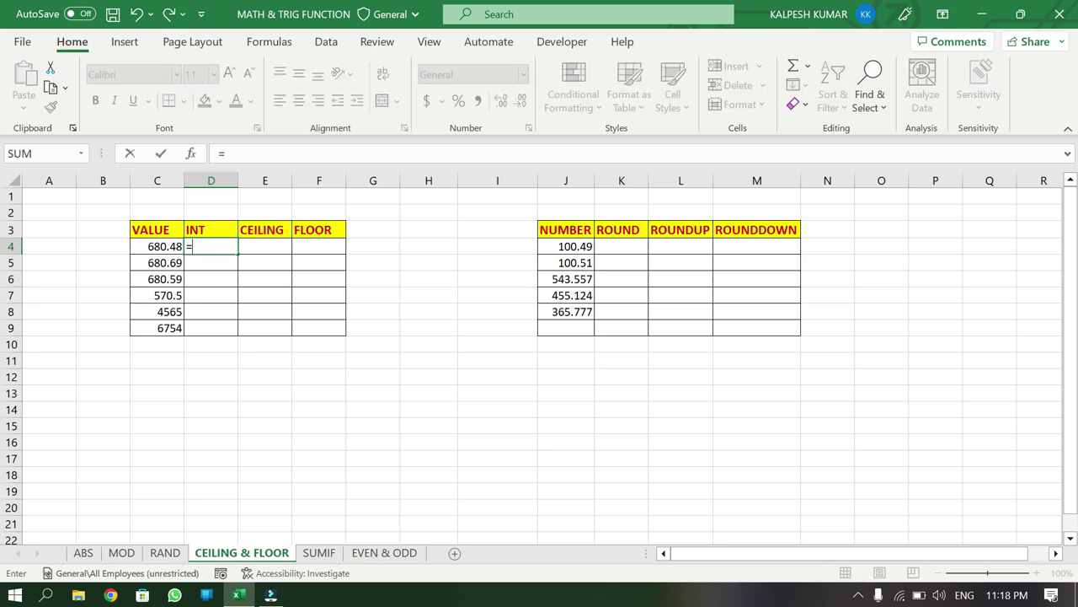
{"action": "type", "text": "INT("}
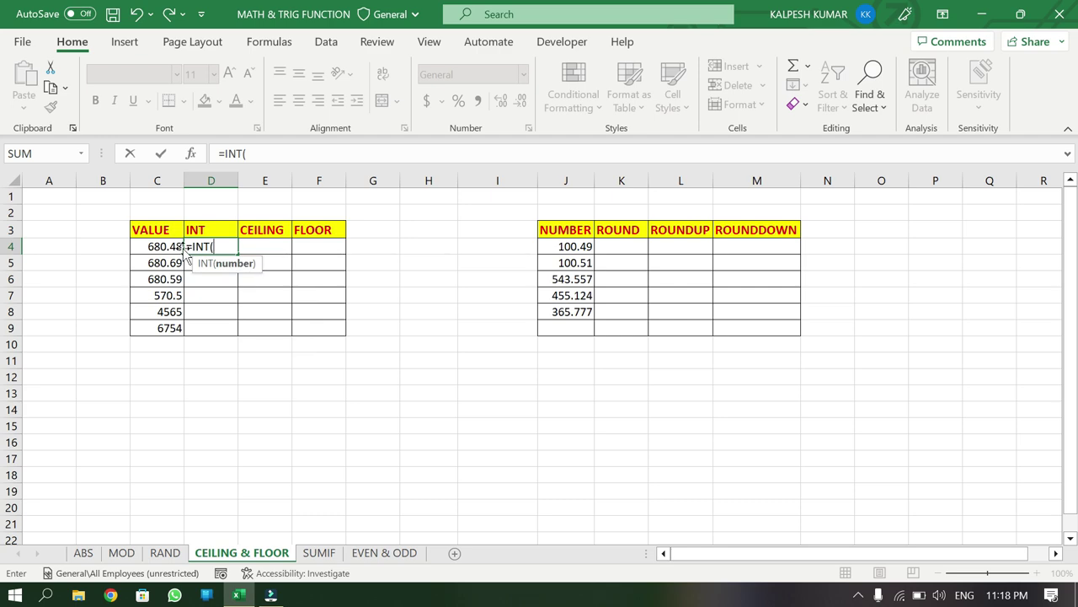
{"action": "left_click", "coordinate": [159, 248]}
{"action": "key", "text": "Return"}
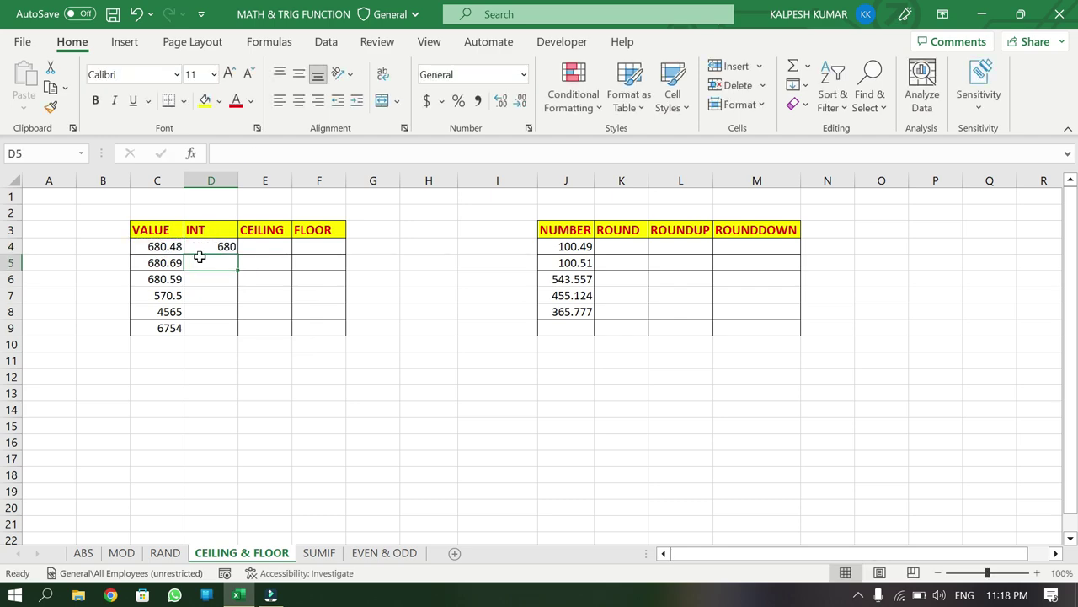
{"action": "left_click", "coordinate": [216, 245]}
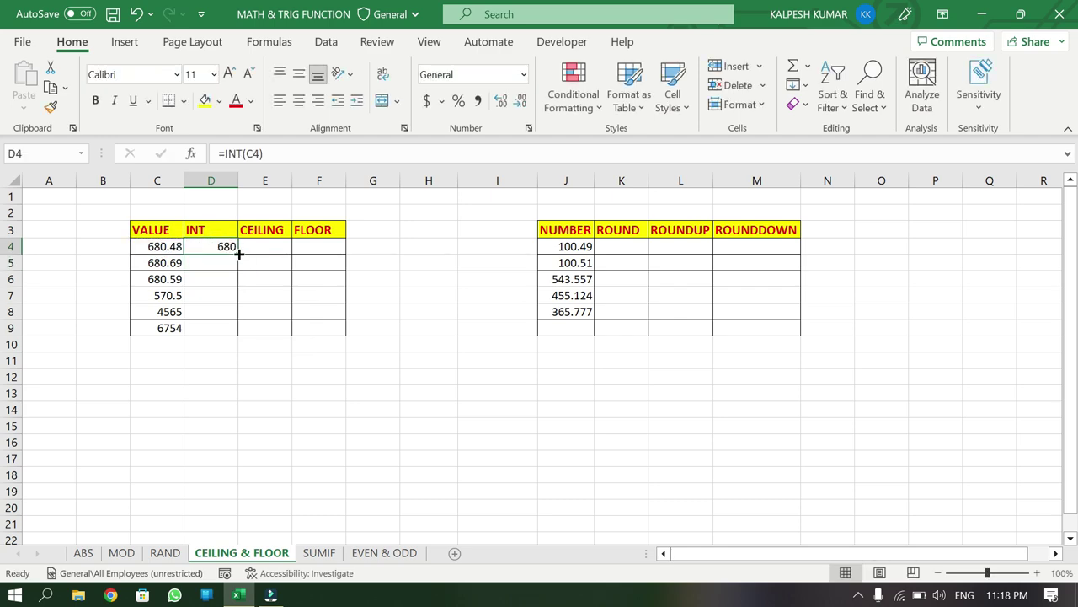
{"action": "left_click_drag", "start_coordinate": [241, 251], "coordinate": [232, 332]}
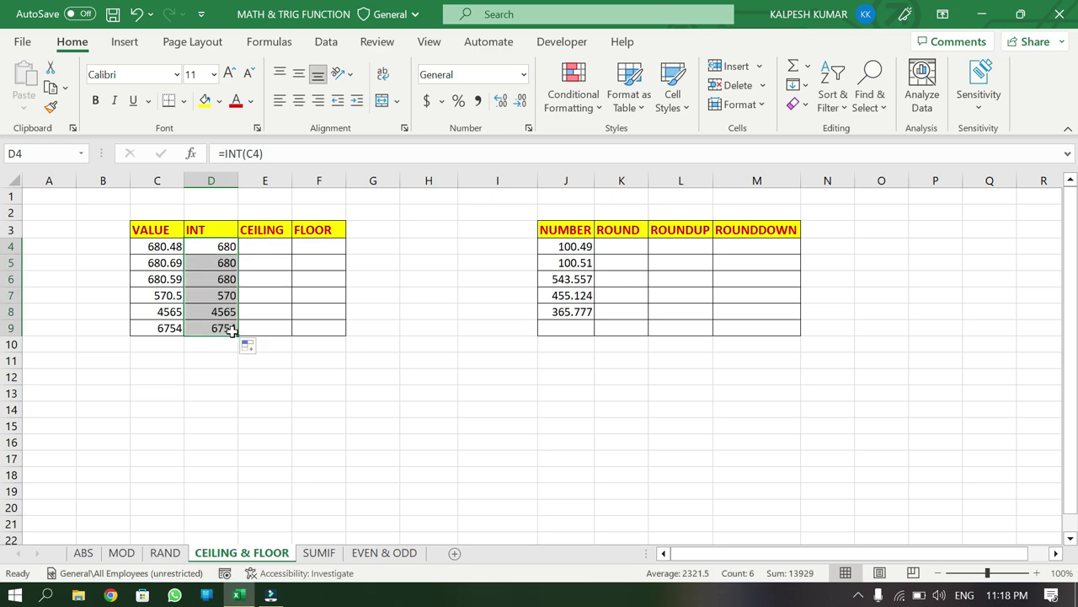
- Enter =CEILING(C4,3) in E4 and fill it down the CEILING column to E9
{"action": "left_click", "coordinate": [263, 244]}
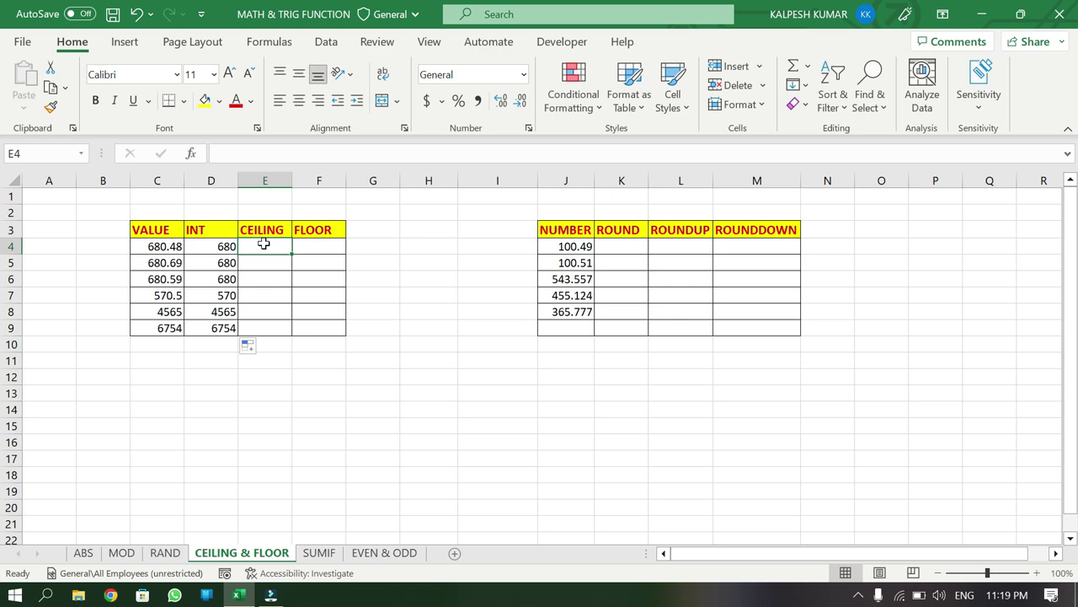
{"action": "type", "text": "="}
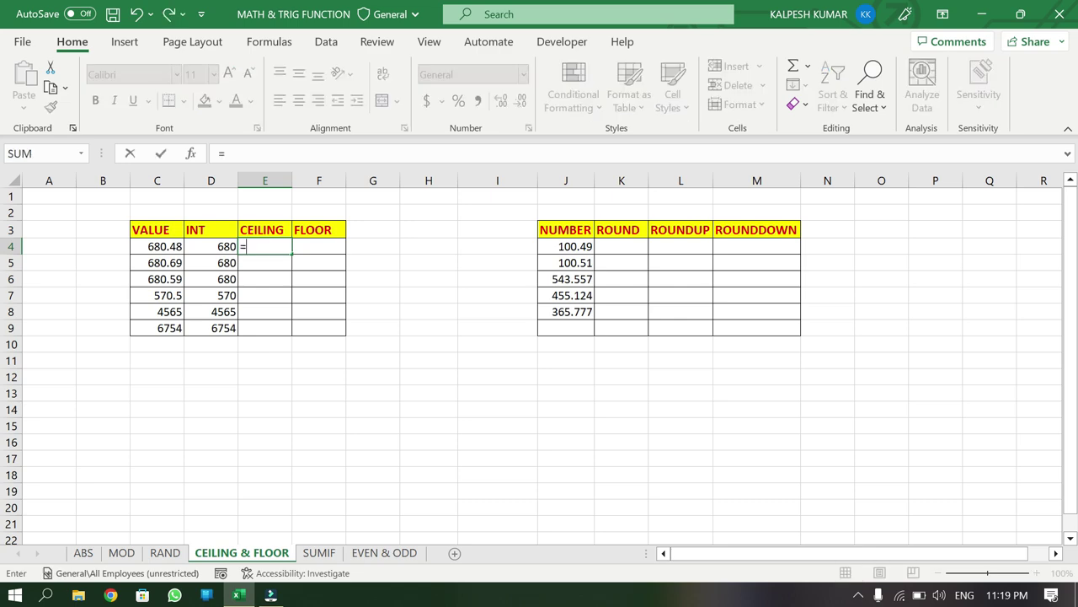
{"action": "type", "text": "CEILI"}
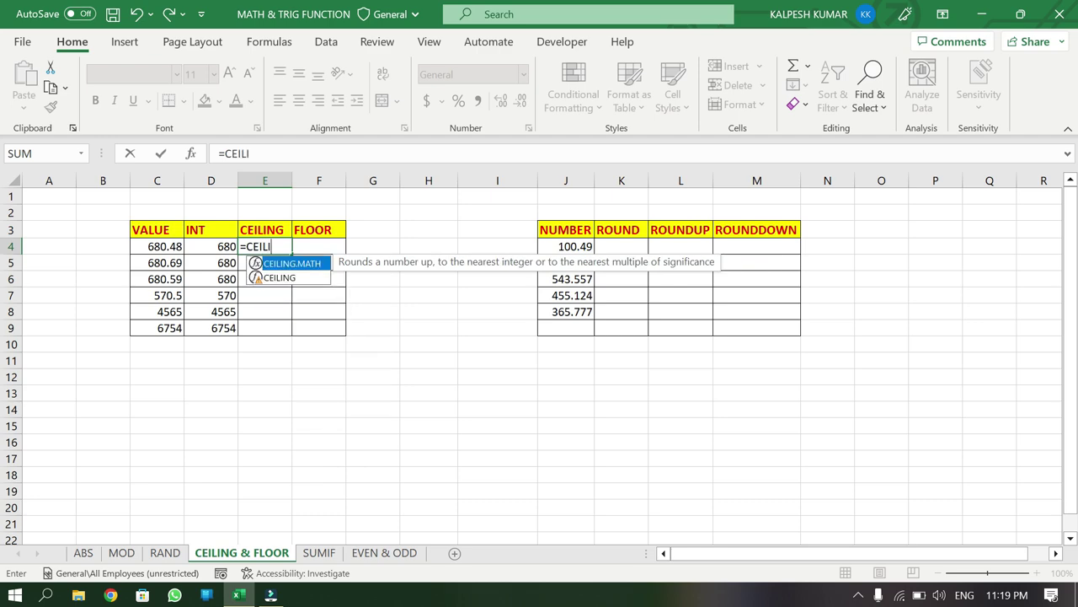
{"action": "key", "text": "Tab"}
{"action": "key", "text": "BackSpace"}
{"action": "key", "text": "BackSpace"}
{"action": "key", "text": "BackSpace"}
{"action": "key", "text": "BackSpace"}
{"action": "key", "text": "BackSpace"}
{"action": "key", "text": "BackSpace"}
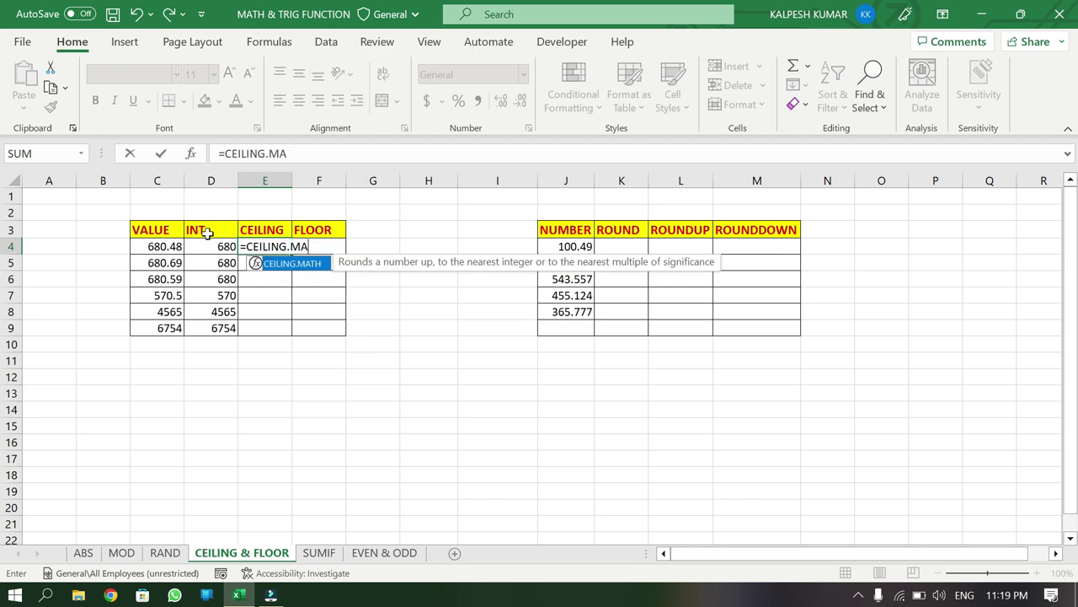
{"action": "key", "text": "BackSpace"}
{"action": "key", "text": "Down"}
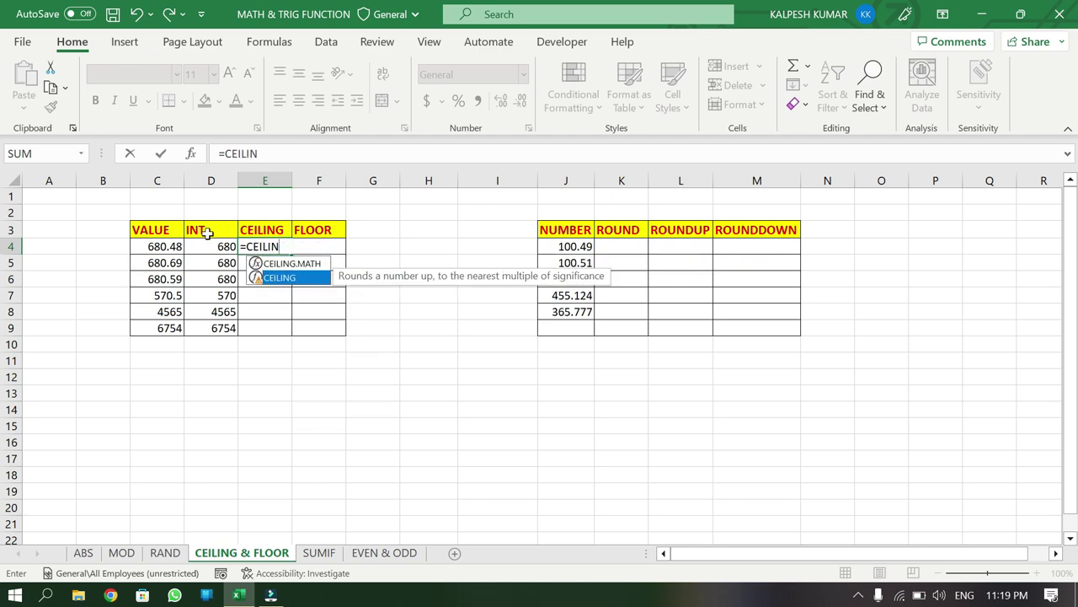
{"action": "key", "text": "Tab"}
{"action": "left_click", "coordinate": [153, 244]}
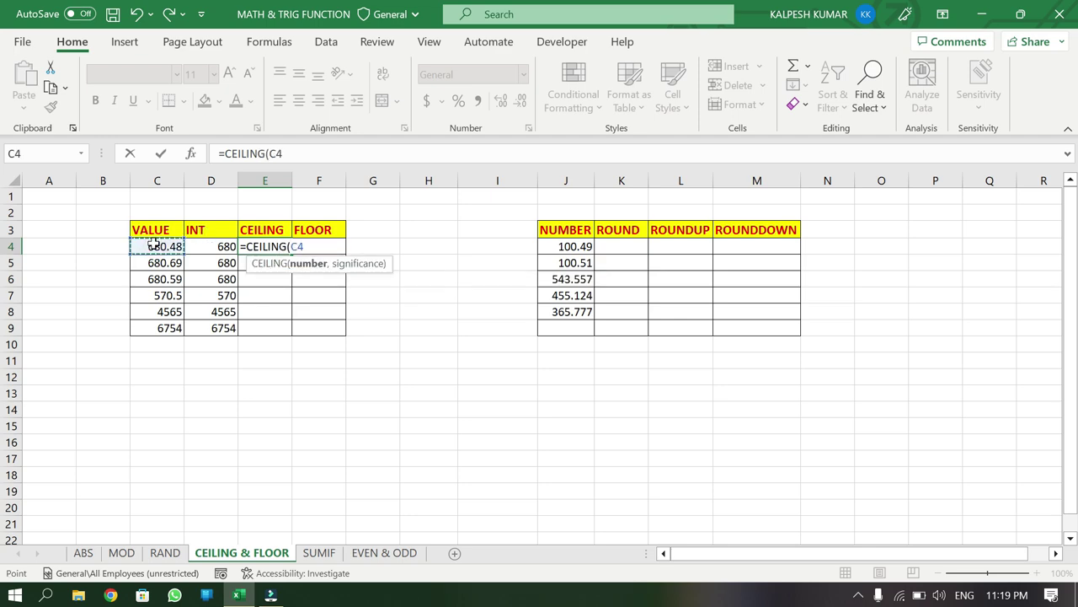
{"action": "type", "text": ","}
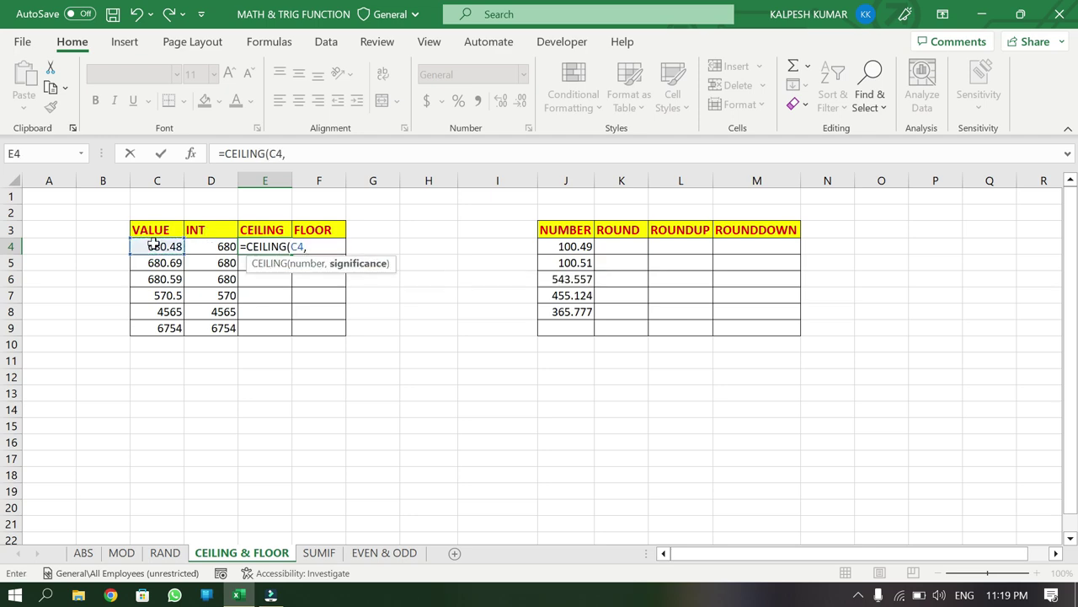
{"action": "type", "text": "3)"}
{"action": "key", "text": "Return"}
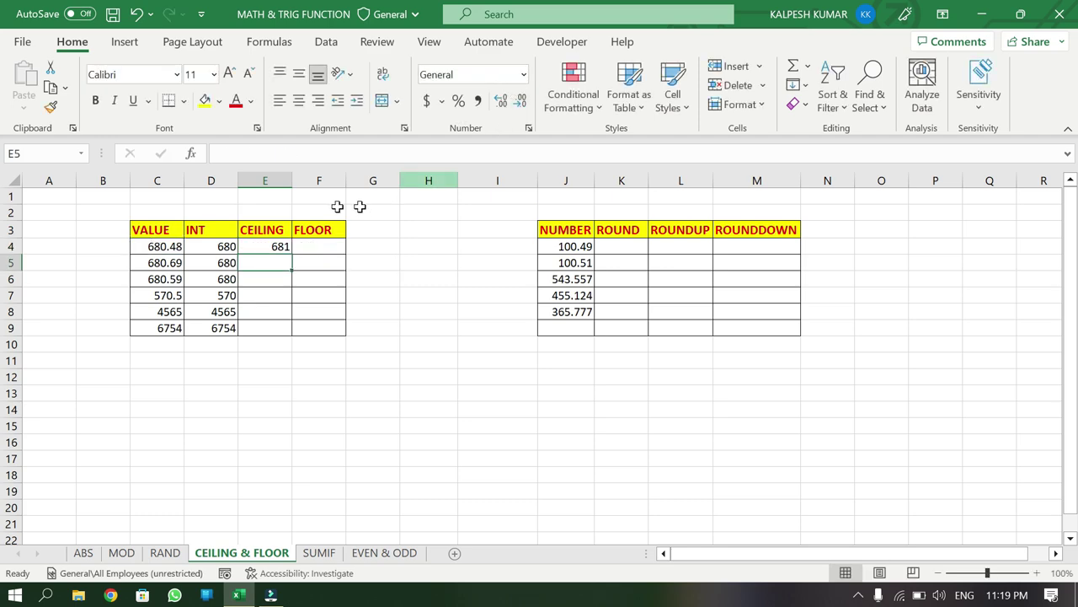
{"action": "left_click", "coordinate": [268, 246]}
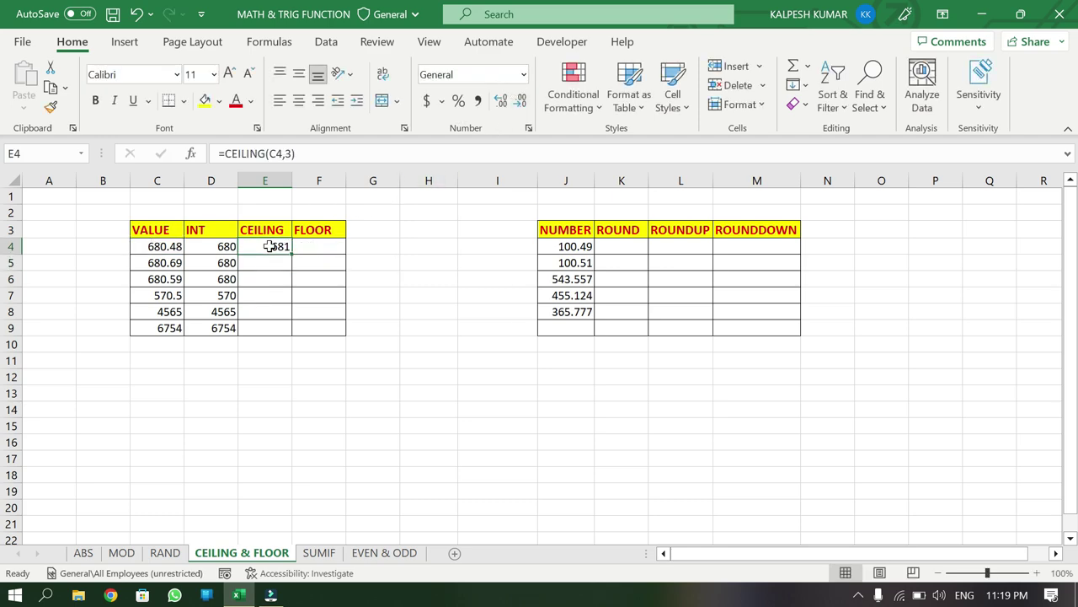
{"action": "left_click_drag", "start_coordinate": [291, 254], "coordinate": [276, 338]}
- Round 20 up to a multiple of 3 in cell D12 with =CEILING(20,3)
{"action": "left_click", "coordinate": [216, 378]}
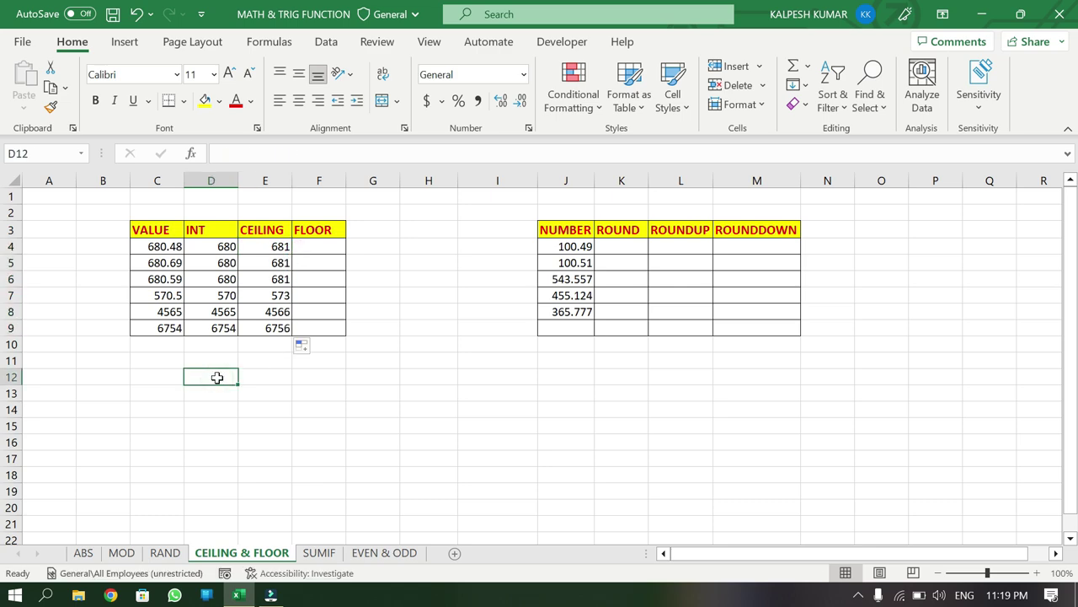
{"action": "type", "text": "="}
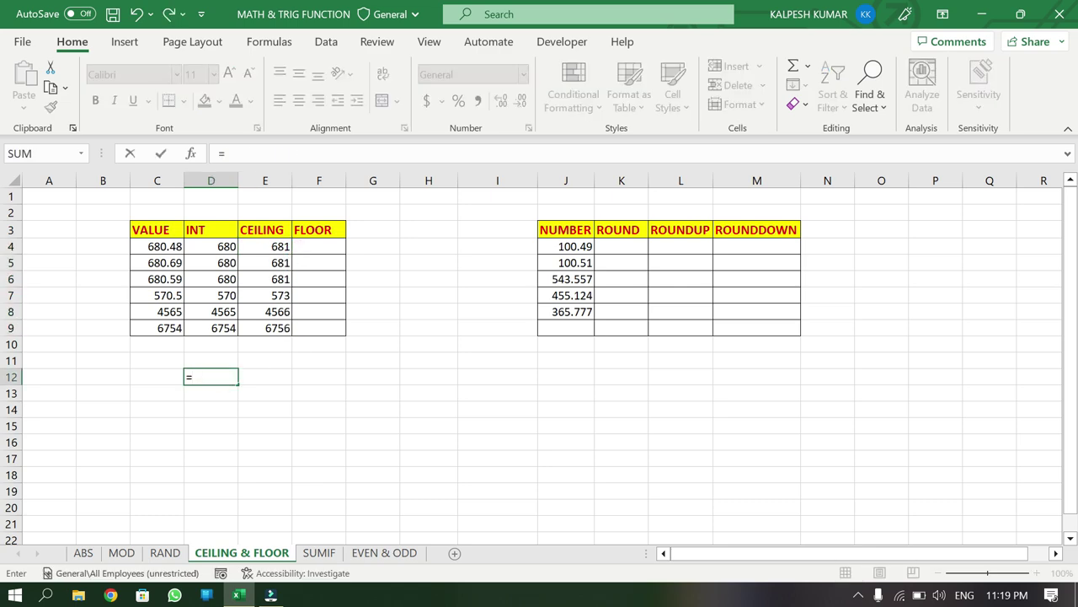
{"action": "type", "text": "CEILI"}
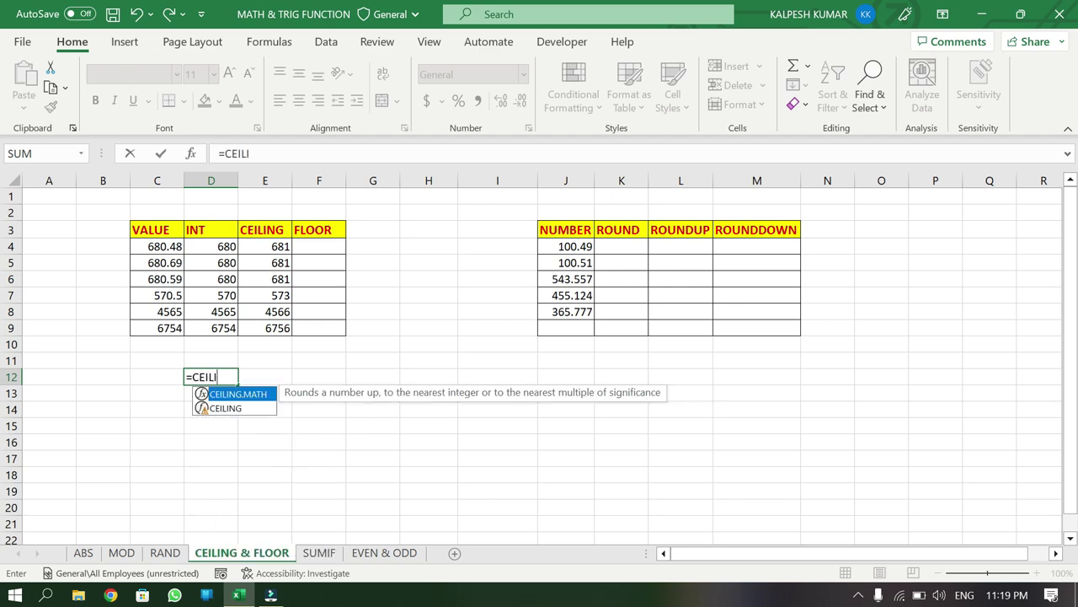
{"action": "key", "text": "Down"}
{"action": "key", "text": "Tab"}
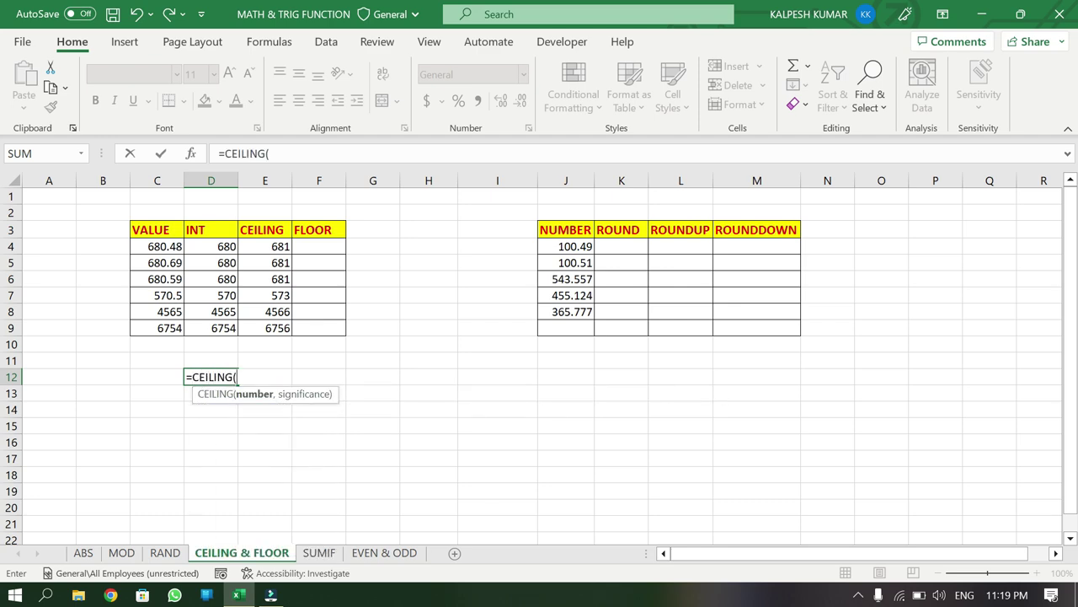
{"action": "type", "text": "20,"}
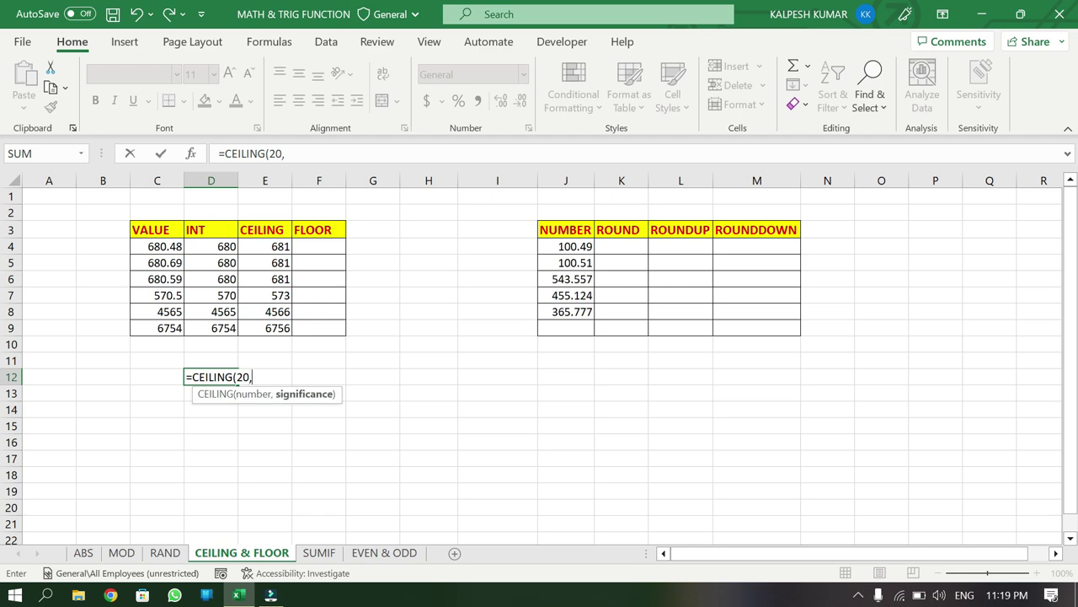
{"action": "type", "text": "3)"}
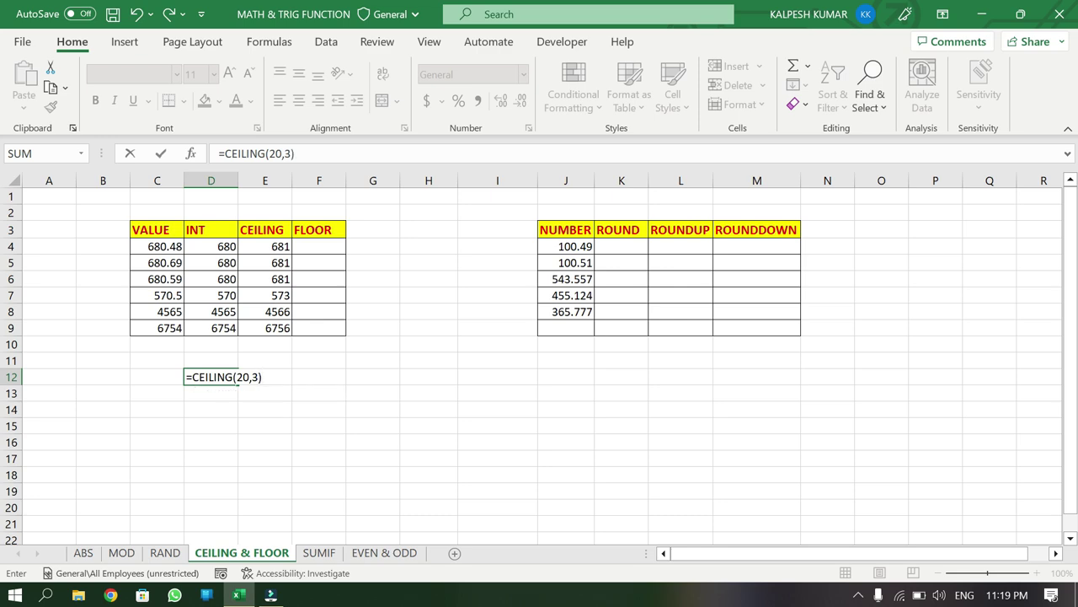
{"action": "key", "text": "Return"}
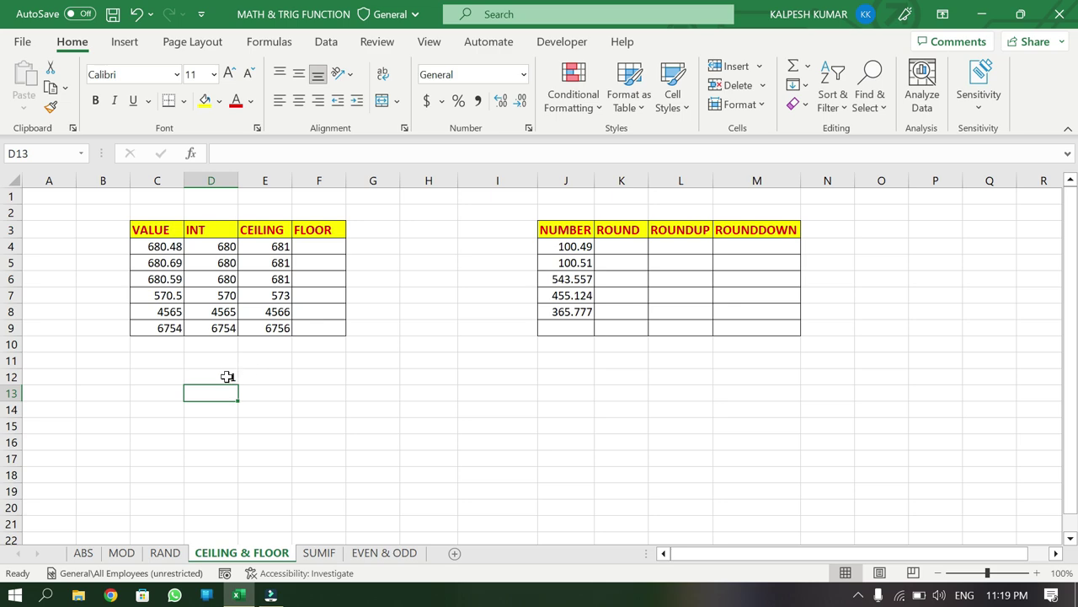
{"action": "left_click", "coordinate": [227, 377]}
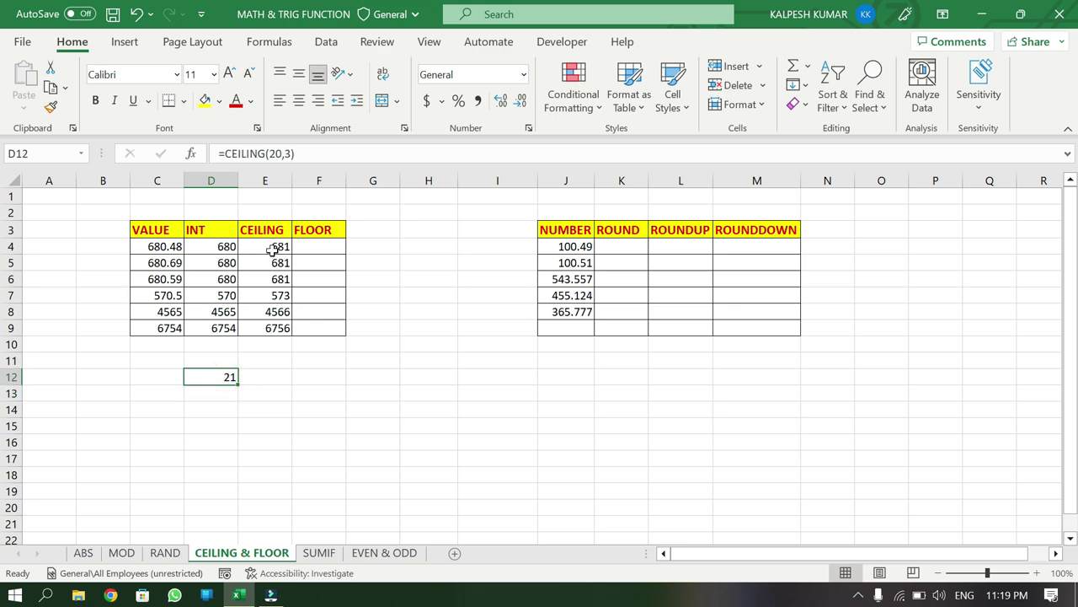
- Enter =FLOOR(C4,3) in F4 and fill it down the FLOOR column to F9
{"action": "left_click", "coordinate": [316, 245]}
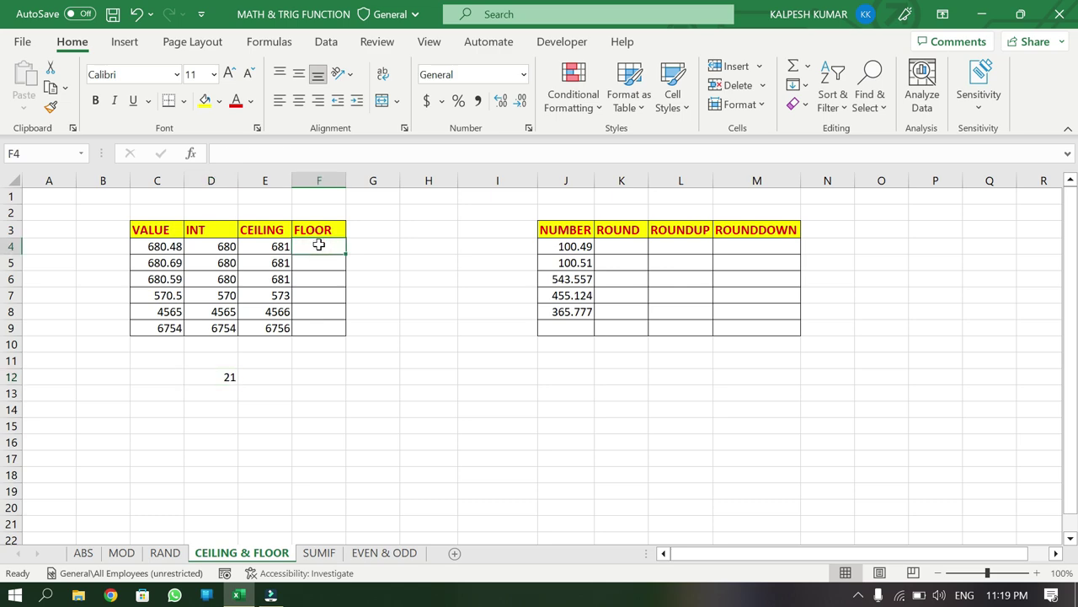
{"action": "type", "text": "=FLO"}
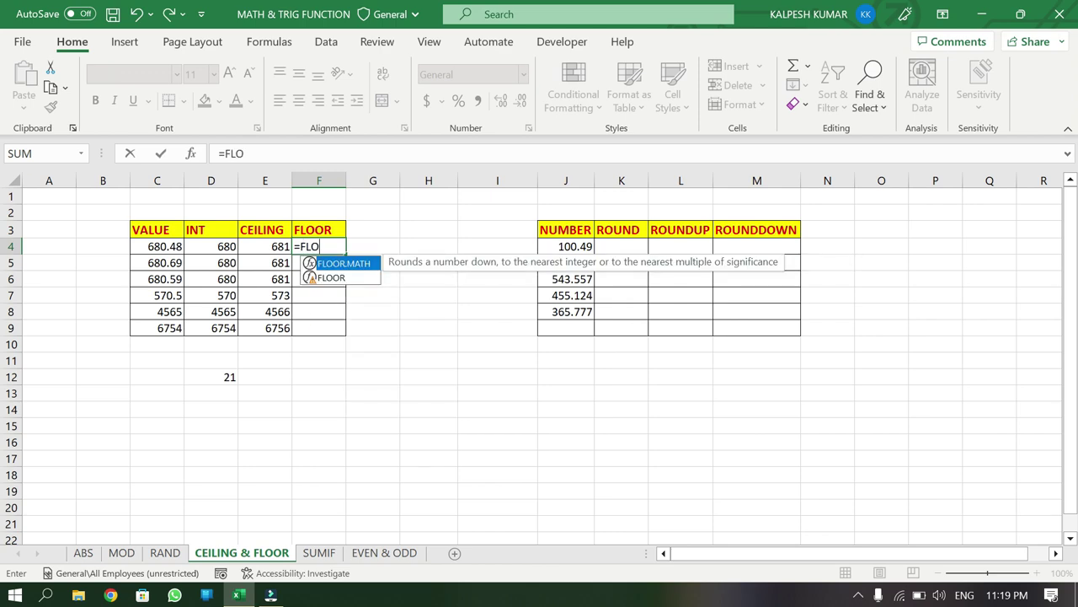
{"action": "key", "text": "Down"}
{"action": "key", "text": "Tab"}
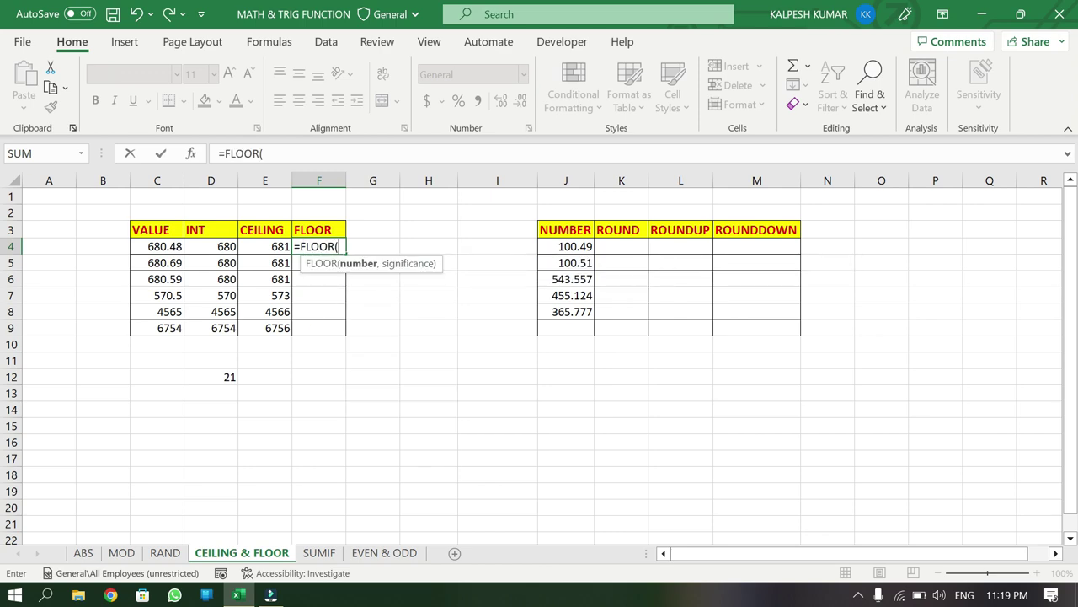
{"action": "left_click", "coordinate": [161, 250]}
{"action": "type", "text": ","}
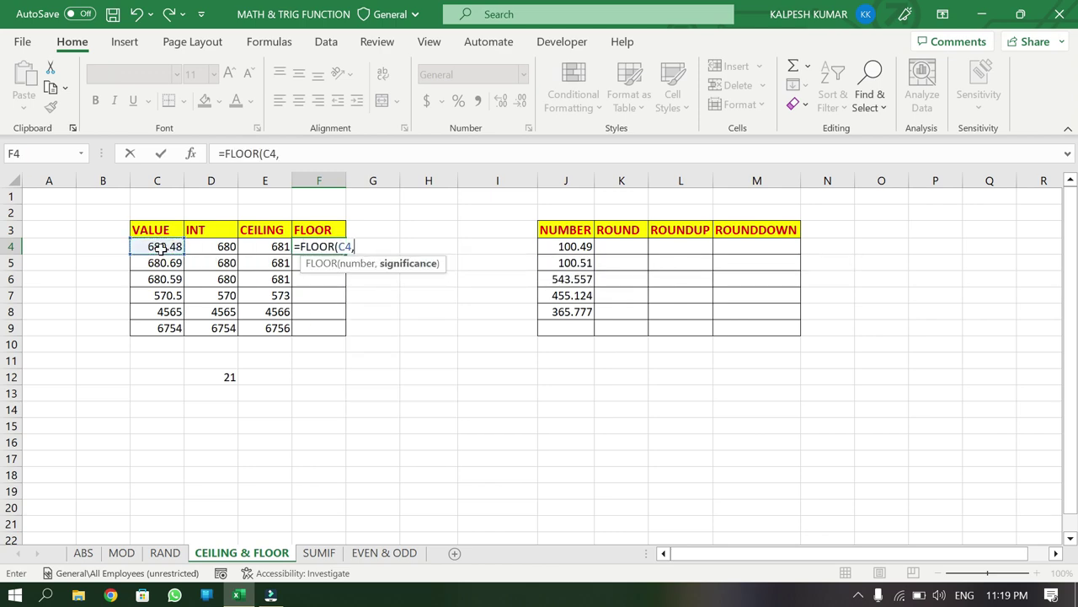
{"action": "type", "text": "3)"}
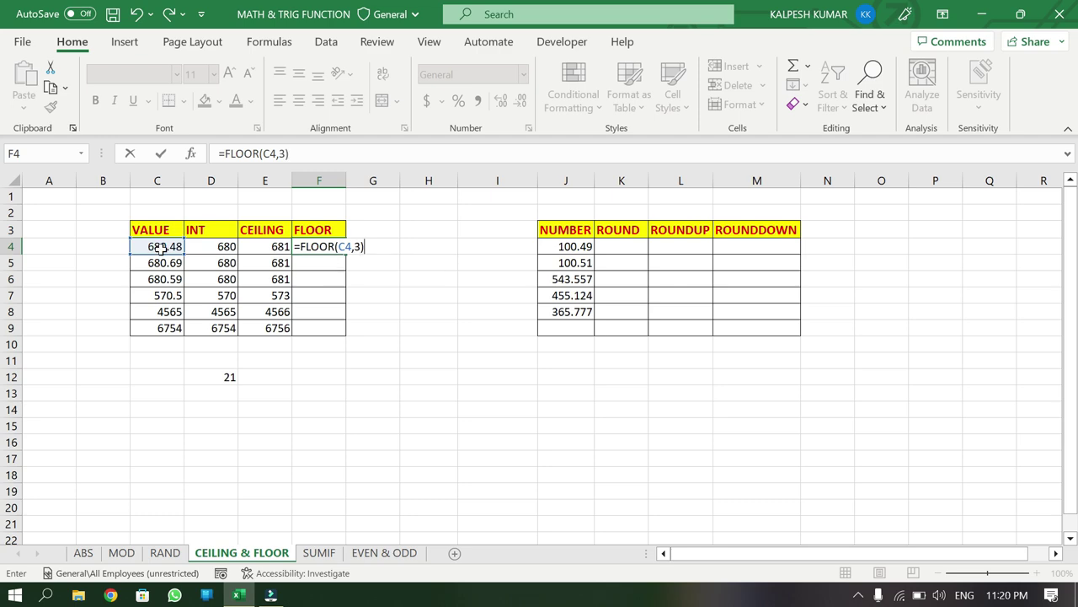
{"action": "key", "text": "Return"}
{"action": "left_click", "coordinate": [319, 245]}
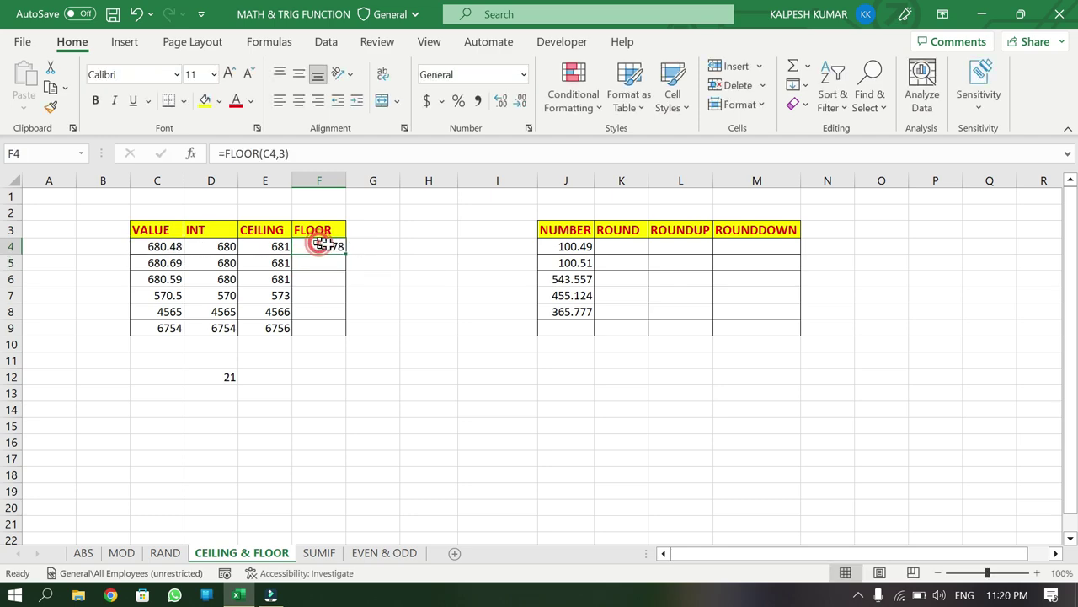
{"action": "left_click_drag", "start_coordinate": [349, 251], "coordinate": [345, 335]}
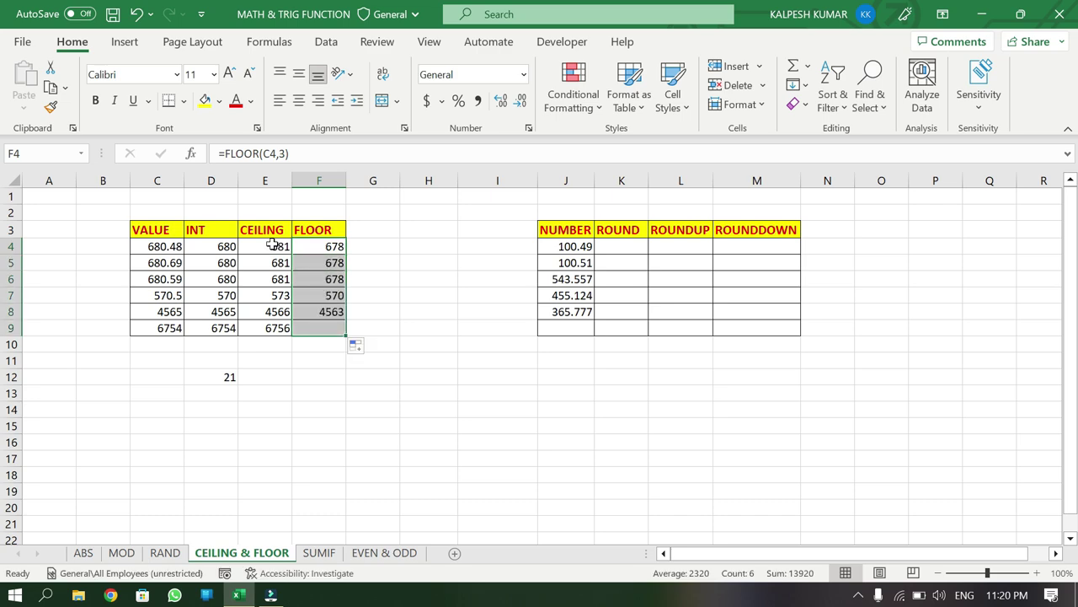
{"action": "left_click", "coordinate": [268, 241]}
{"action": "left_click", "coordinate": [307, 250]}
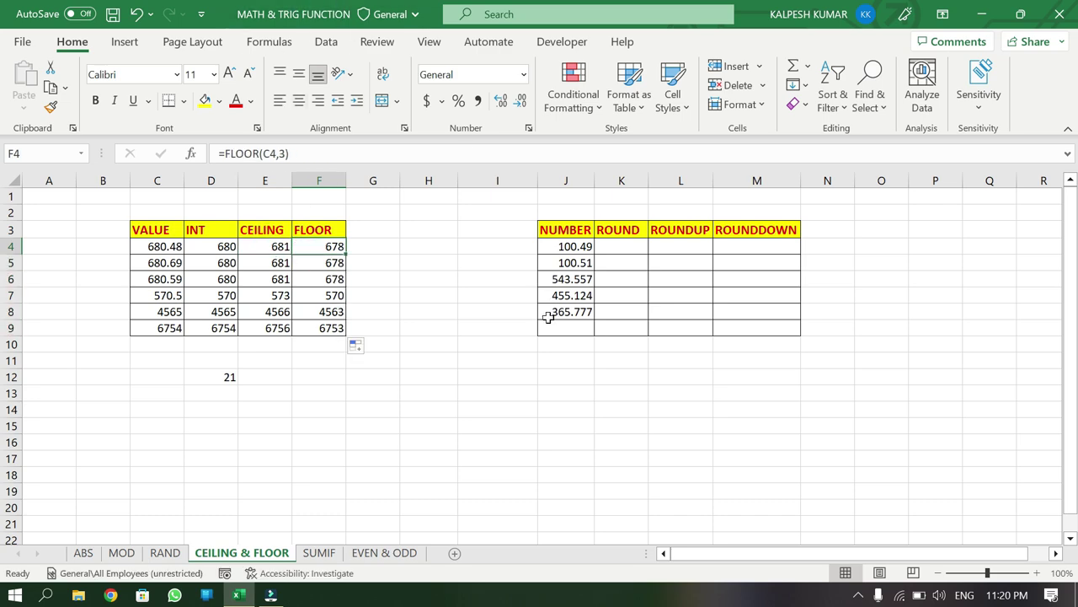
{"action": "left_click", "coordinate": [610, 246]}
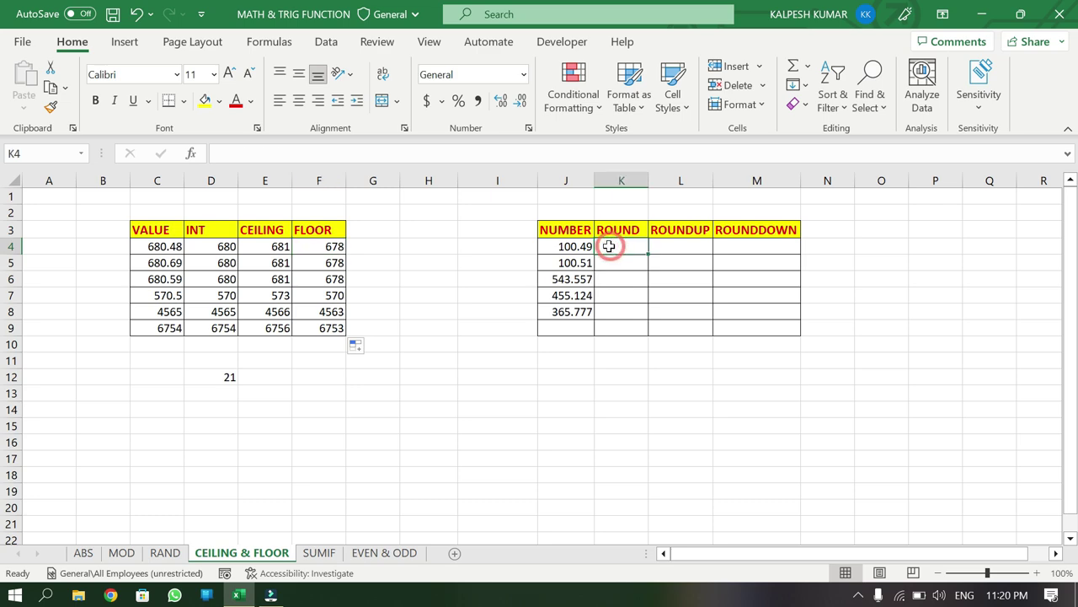
{"action": "left_click", "coordinate": [683, 248]}
{"action": "left_click", "coordinate": [745, 250]}
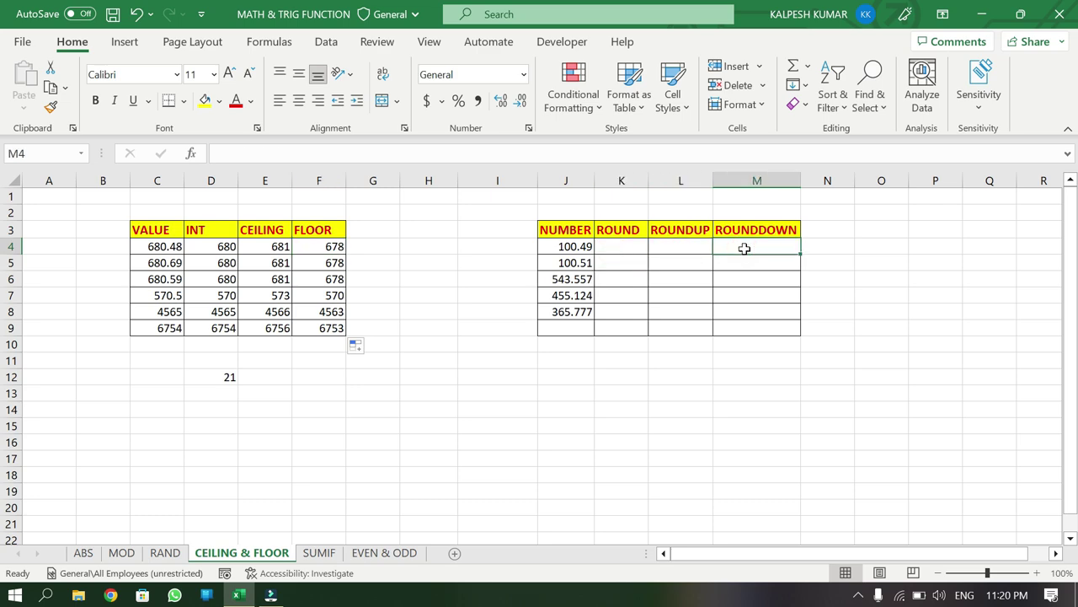
- Enter =ROUND(J4,0) in K4 and fill it down the ROUND column to K8
{"action": "left_click", "coordinate": [630, 248]}
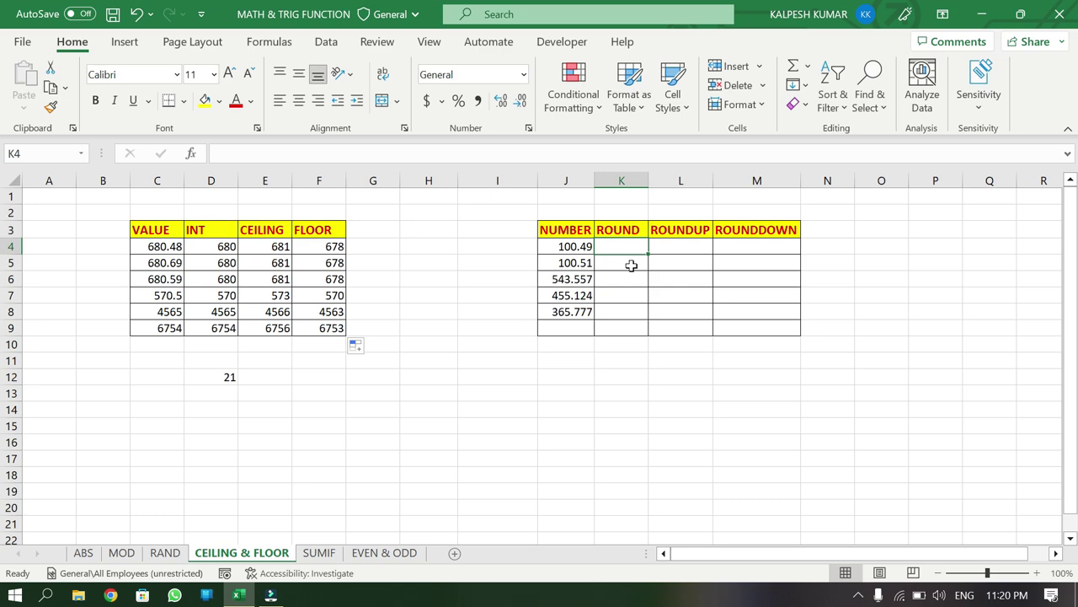
{"action": "type", "text": "=ROUND"}
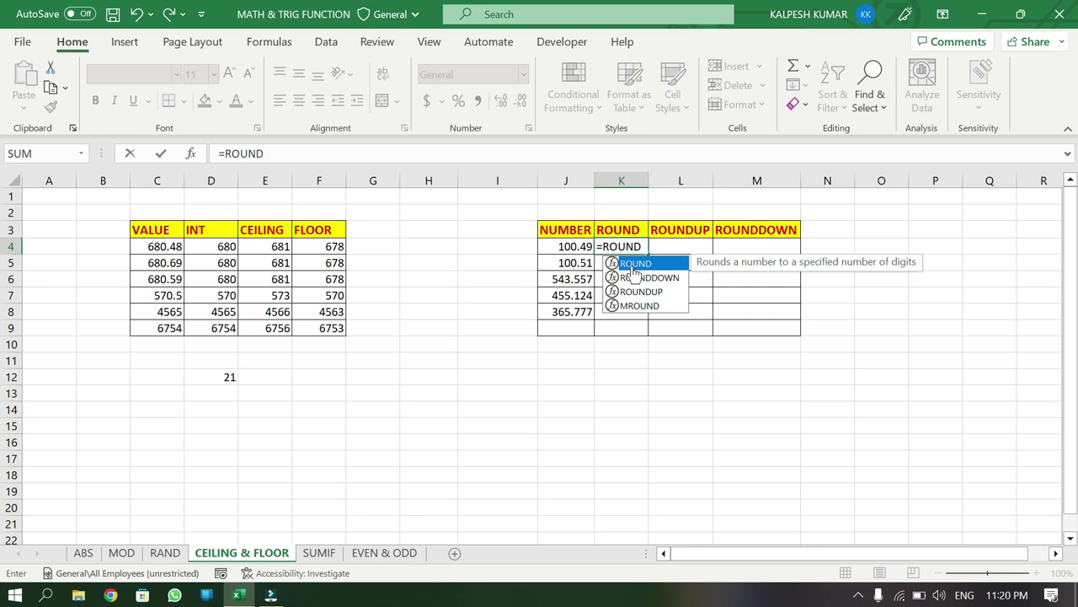
{"action": "double_click", "coordinate": [632, 268]}
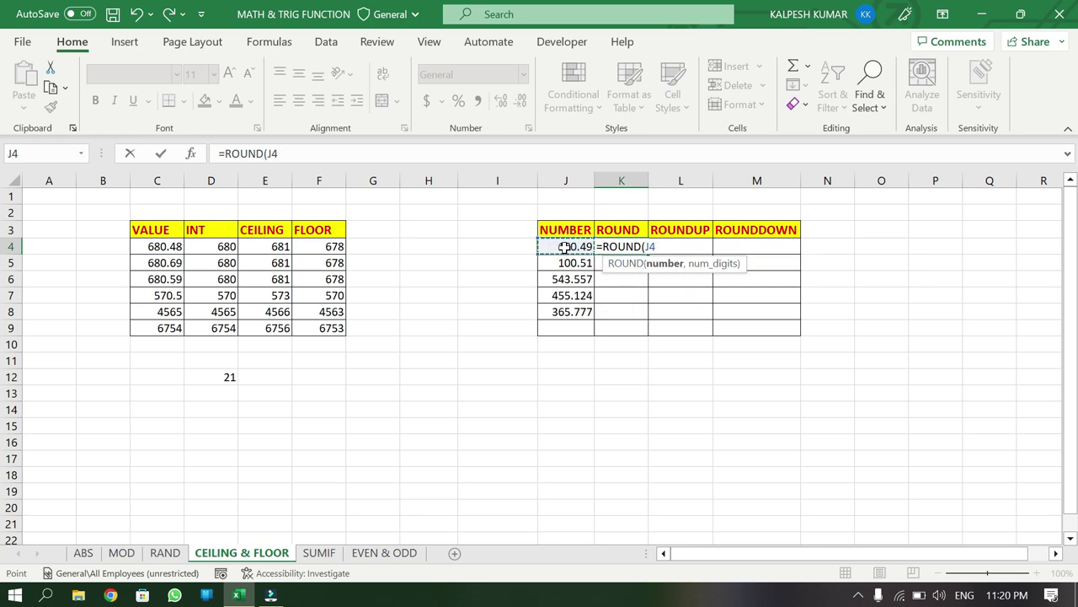
{"action": "type", "text": ","}
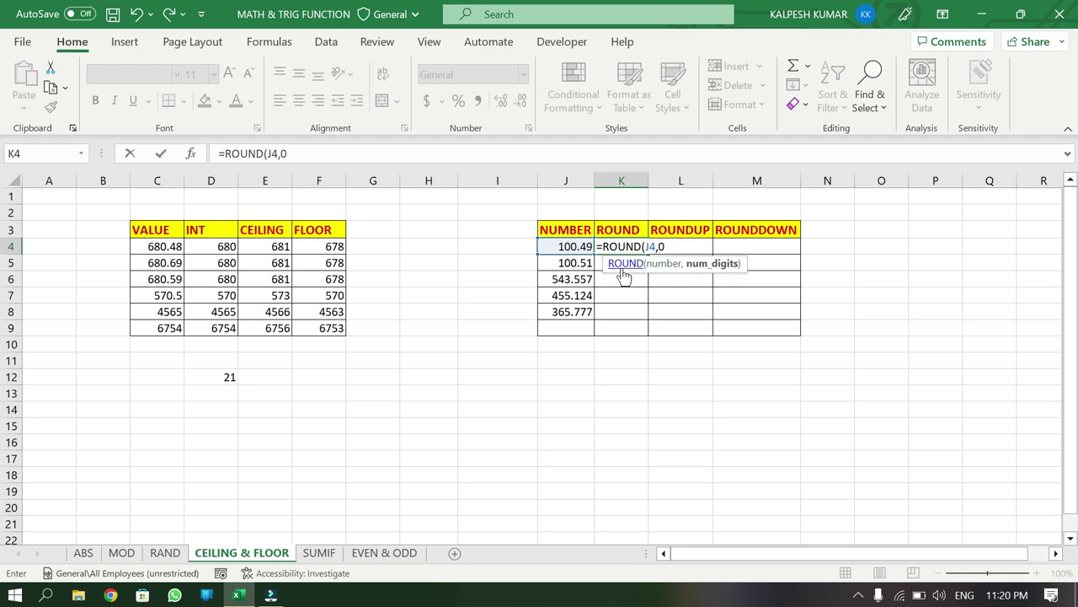
{"action": "type", "text": "0)"}
{"action": "key", "text": "Return"}
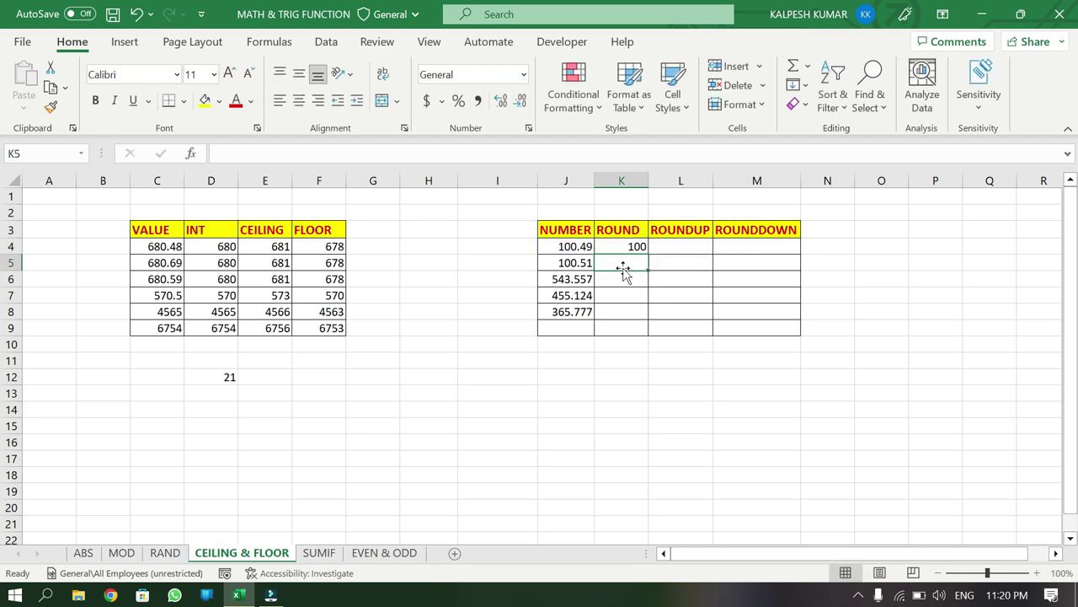
{"action": "left_click", "coordinate": [627, 246]}
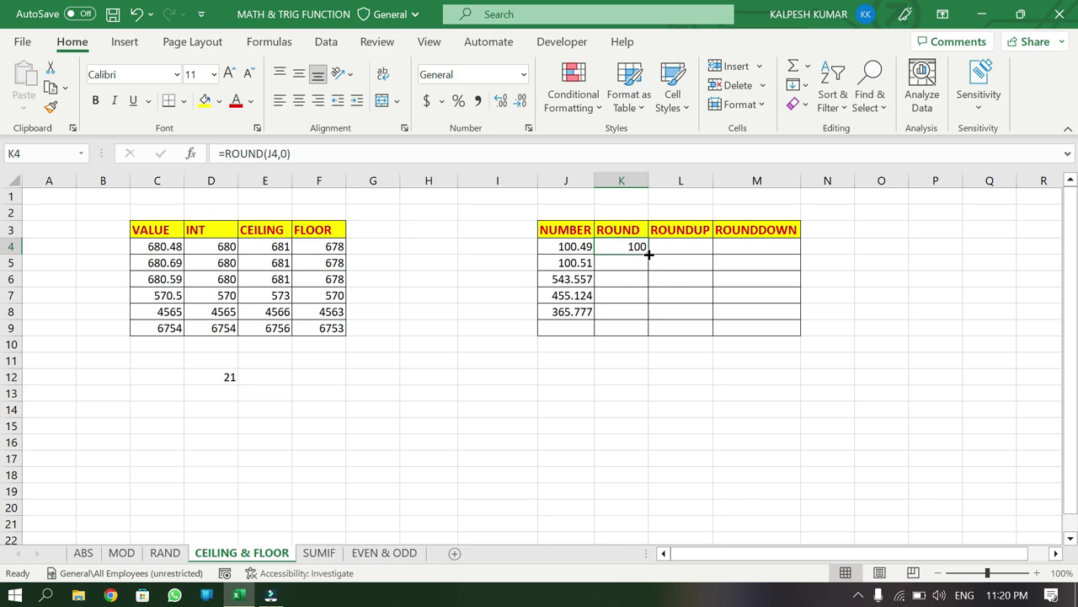
{"action": "left_click_drag", "start_coordinate": [649, 254], "coordinate": [637, 323]}
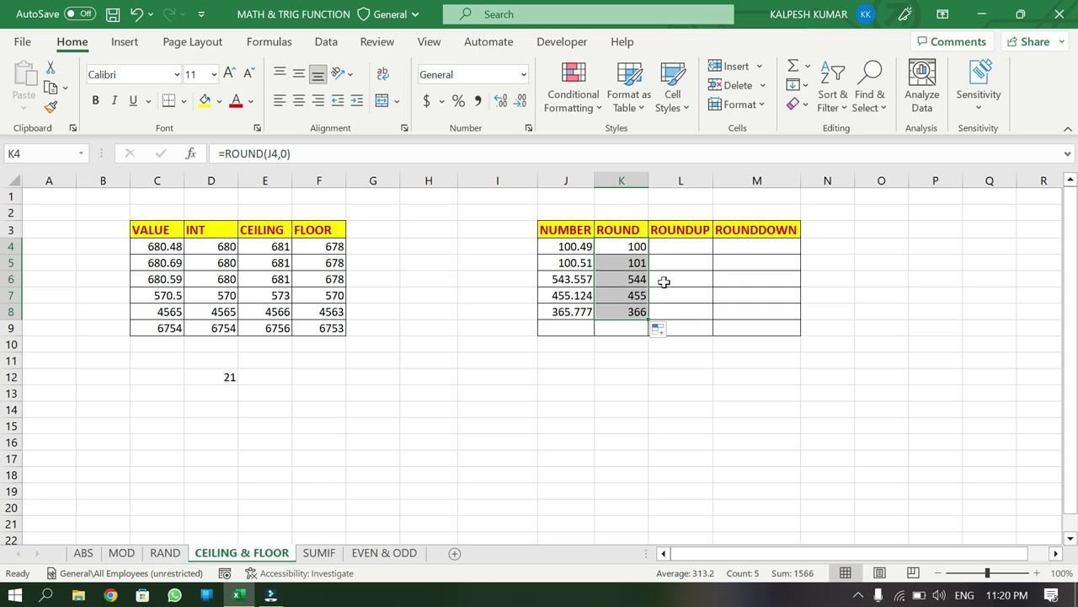
- Change the K4 formula to =ROUND(J4,1) for one decimal place and fill it down to K8
{"action": "left_click", "coordinate": [633, 251]}
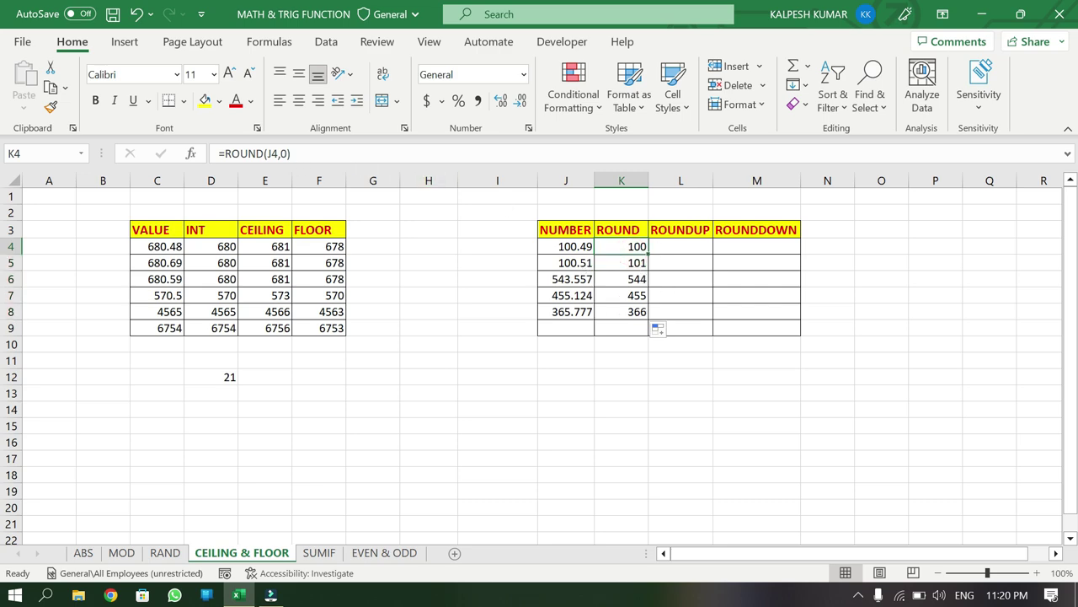
{"action": "left_click", "coordinate": [291, 154]}
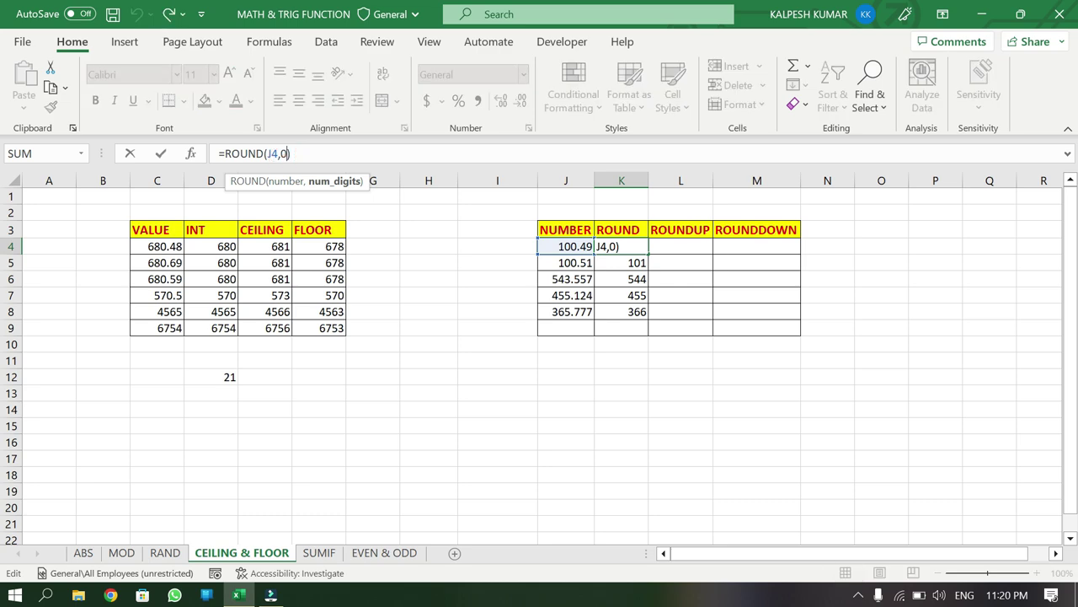
{"action": "key", "text": "BackSpace"}
{"action": "type", "text": "1"}
{"action": "key", "text": "Return"}
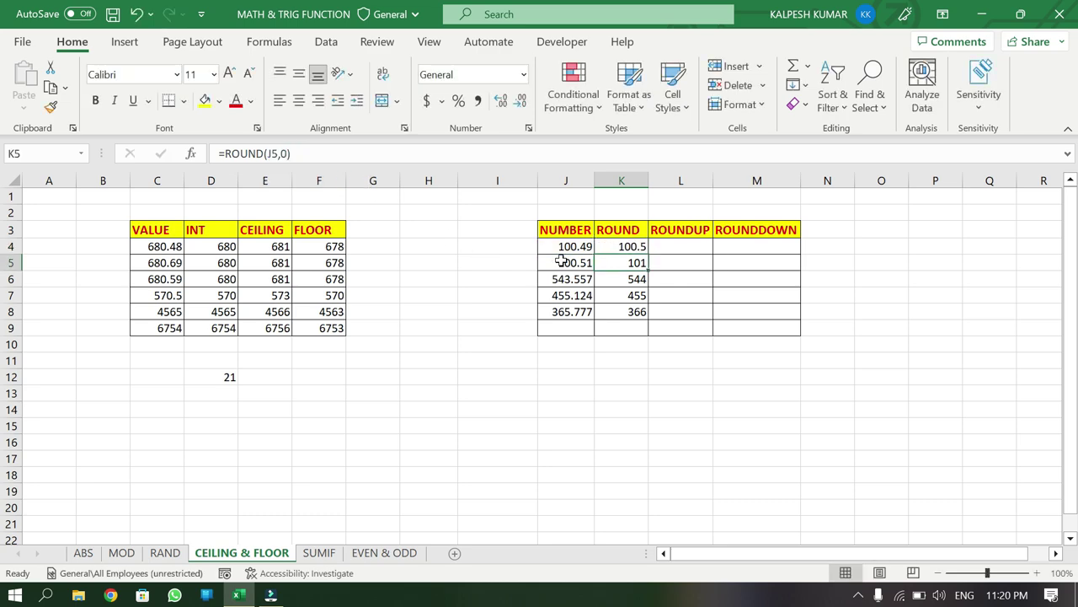
{"action": "left_click", "coordinate": [621, 243]}
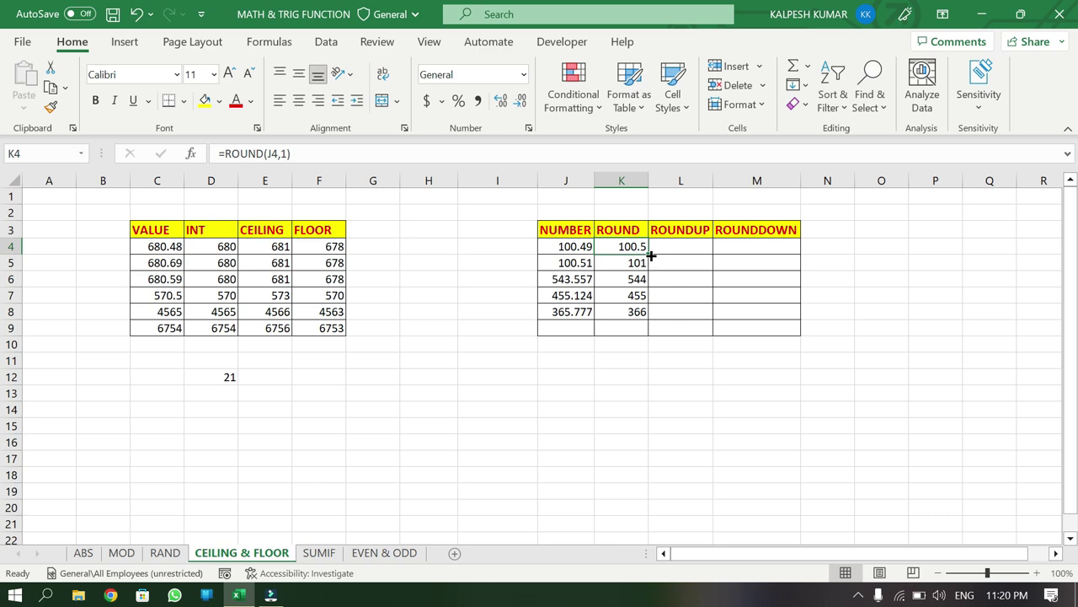
{"action": "left_click_drag", "start_coordinate": [652, 254], "coordinate": [640, 314]}
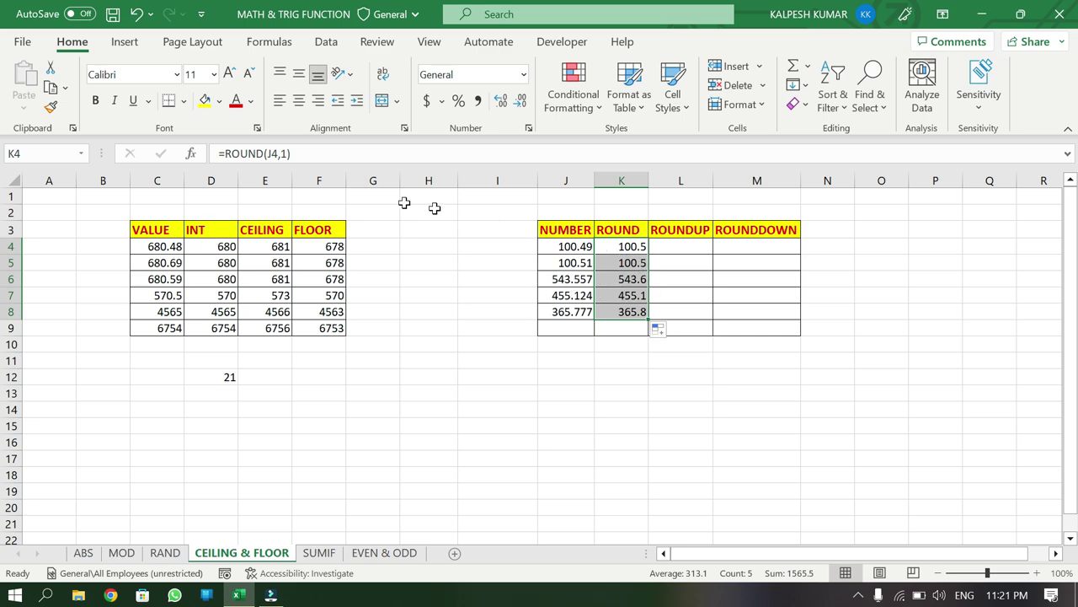
- Change the K4 formula to =ROUND(J4,2) for two decimal places and fill it down to K8
{"action": "left_click", "coordinate": [285, 154]}
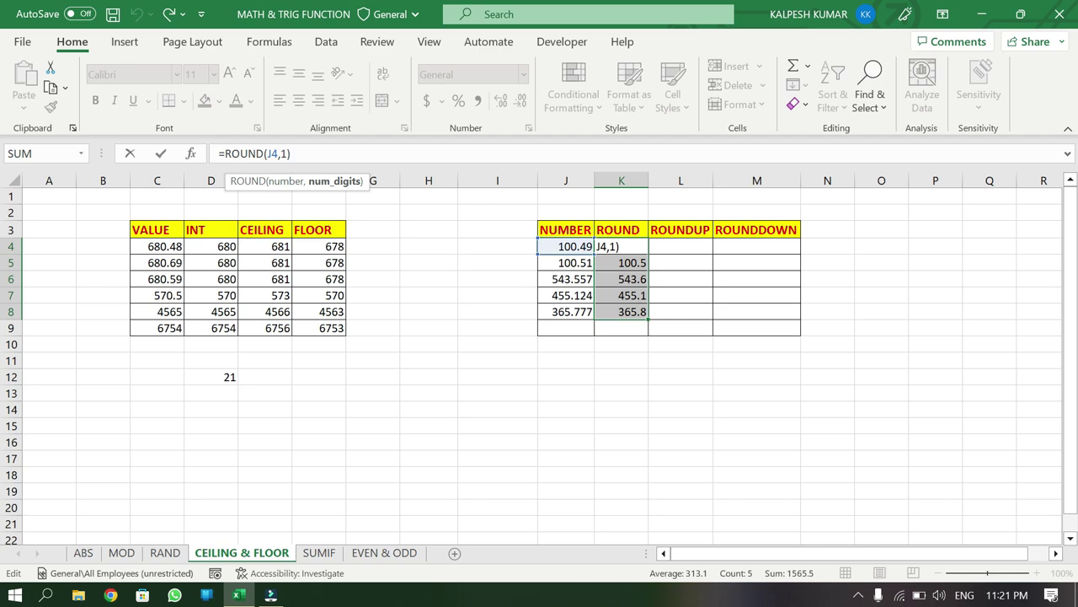
{"action": "key", "text": "BackSpace"}
{"action": "type", "text": "2"}
{"action": "key", "text": "Return"}
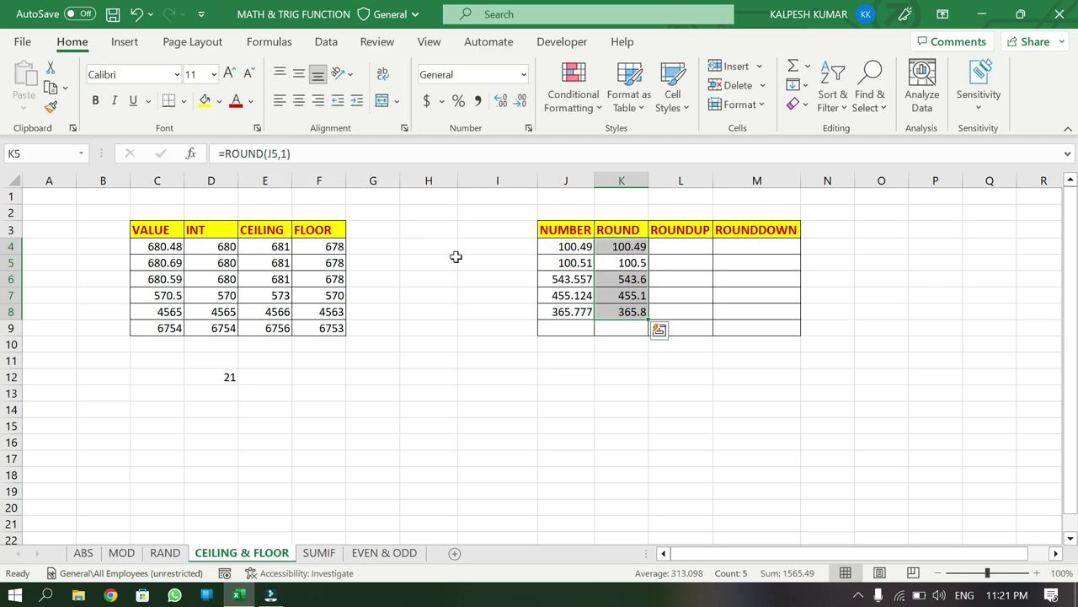
{"action": "left_click", "coordinate": [615, 247]}
{"action": "left_click_drag", "start_coordinate": [649, 254], "coordinate": [648, 320]}
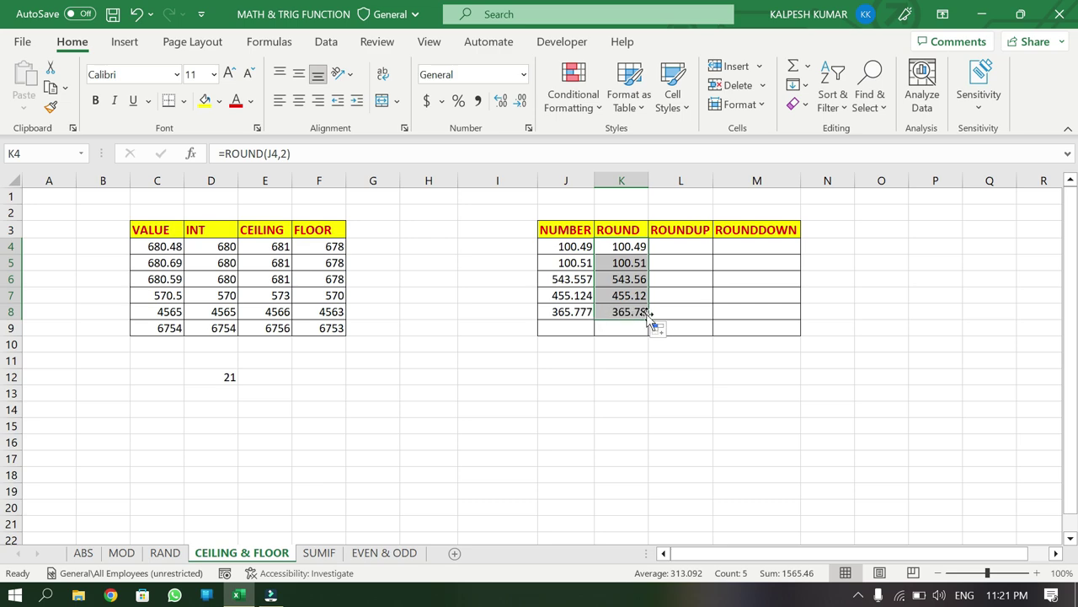
- Enter =ROUNDUP(J4,2) in L4, fill it down to L8, and compare K7 with L7
{"action": "left_click", "coordinate": [667, 250]}
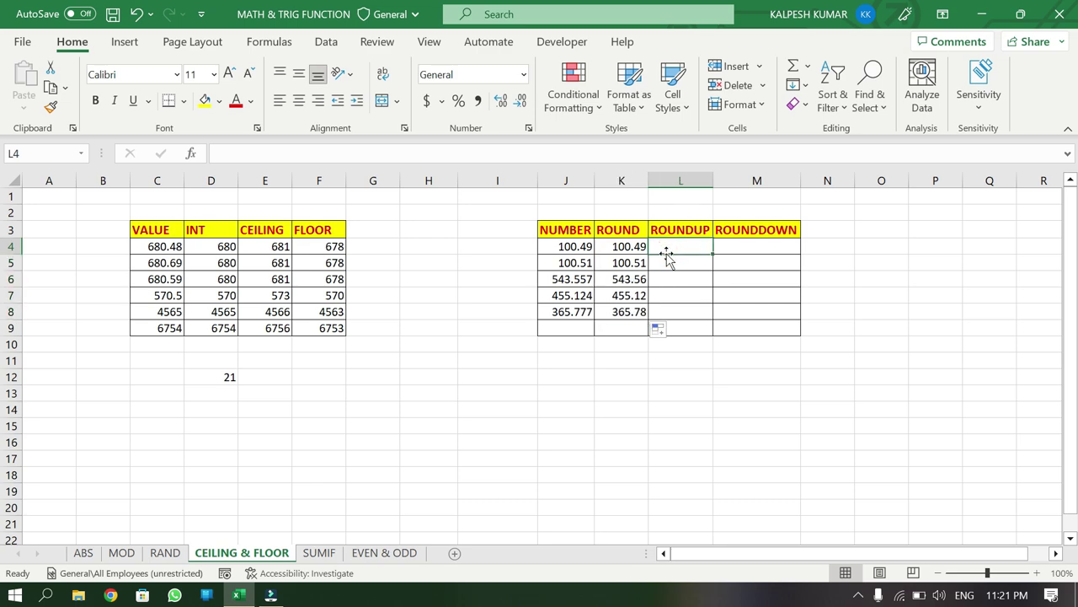
{"action": "type", "text": "=ROUNDU"}
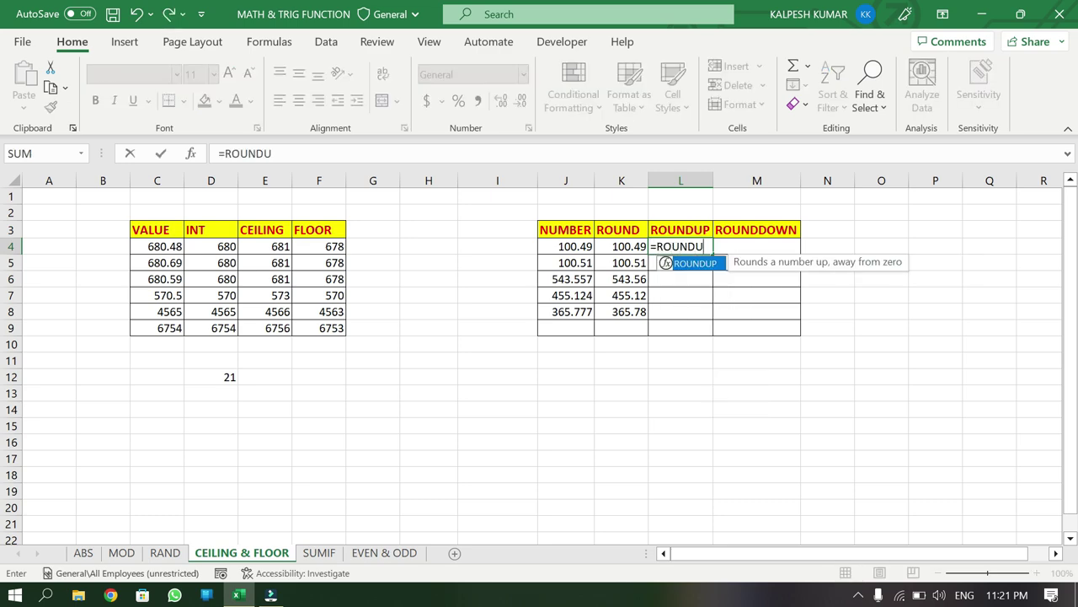
{"action": "key", "text": "Tab"}
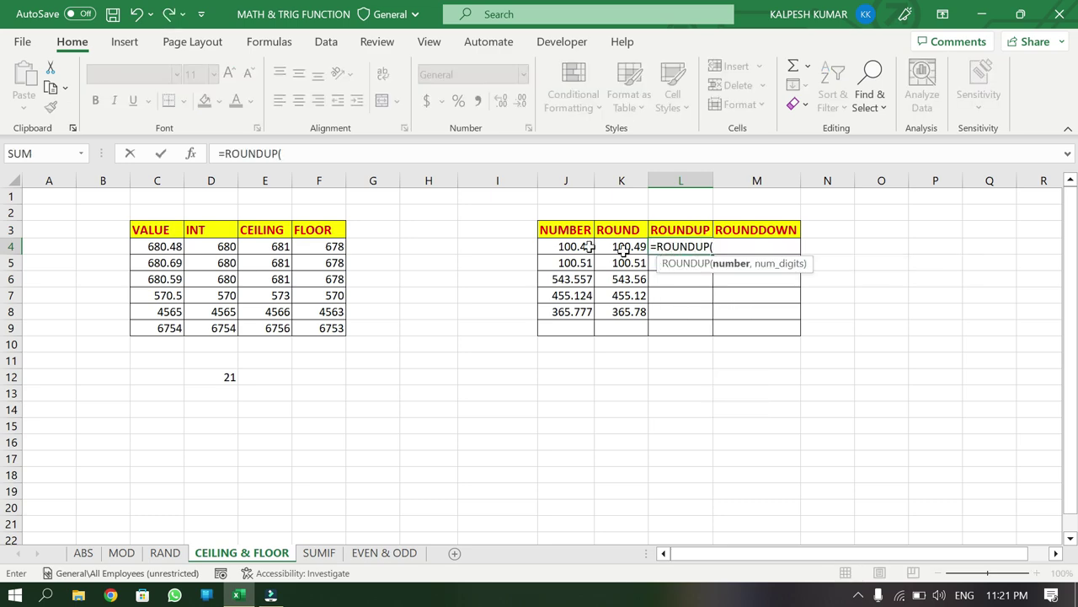
{"action": "left_click", "coordinate": [573, 245]}
{"action": "type", "text": ",2"}
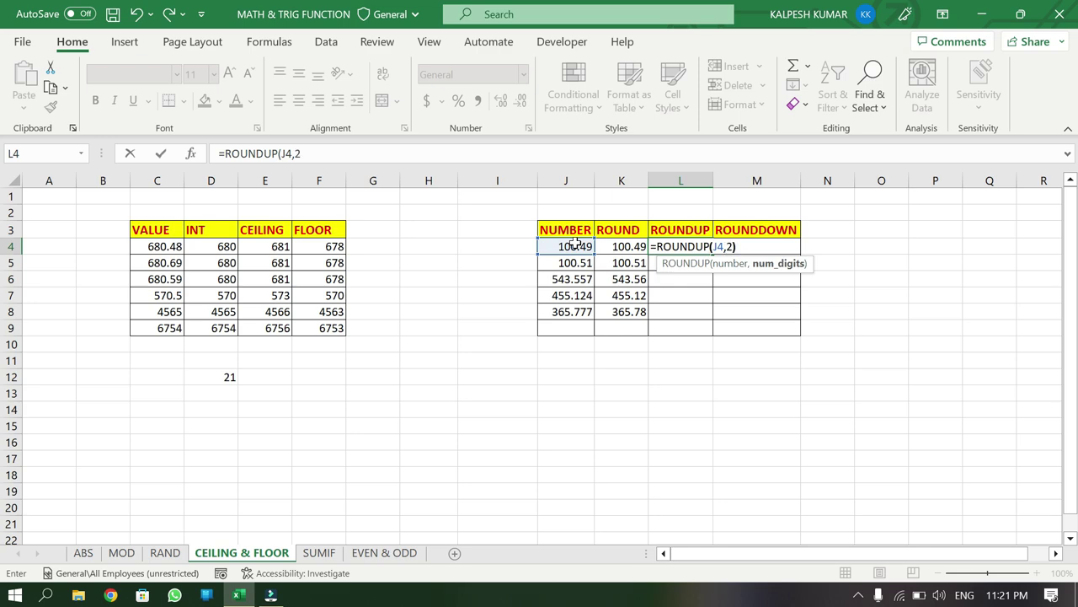
{"action": "key", "text": "Return"}
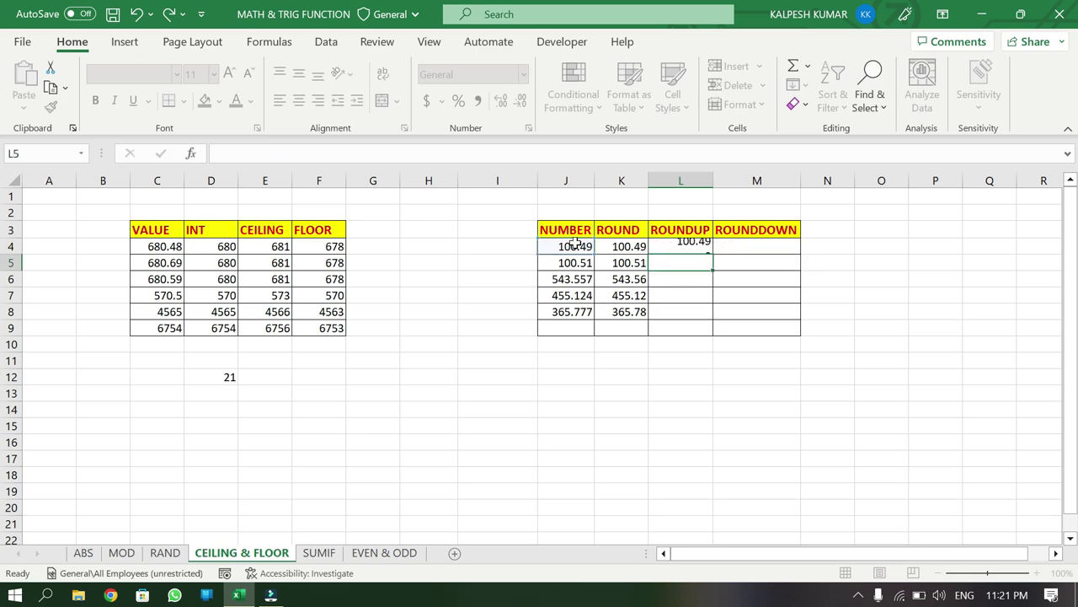
{"action": "left_click", "coordinate": [689, 247]}
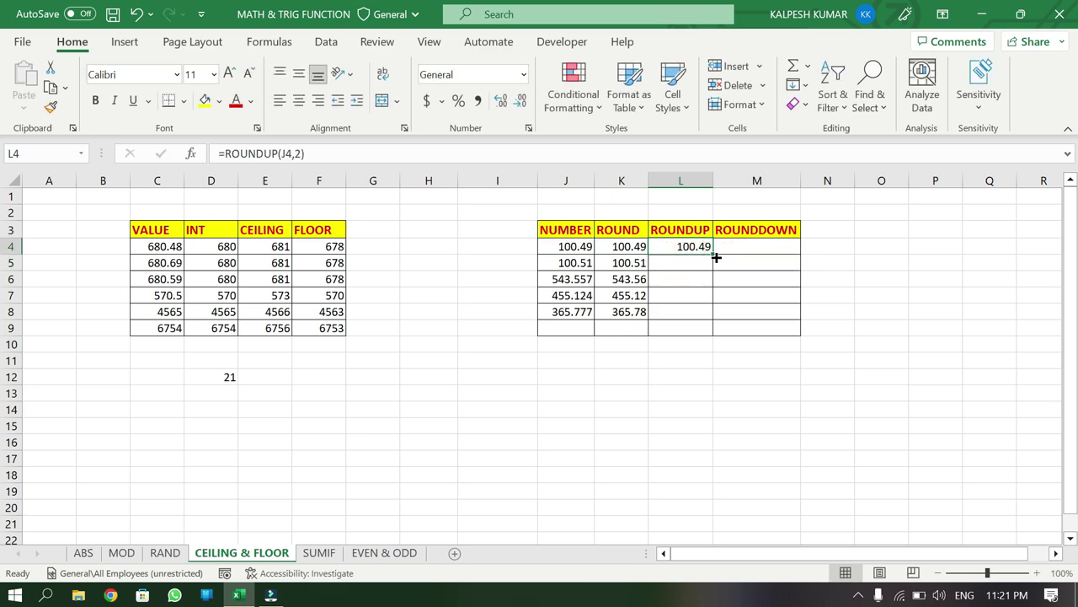
{"action": "left_click_drag", "start_coordinate": [713, 255], "coordinate": [705, 323]}
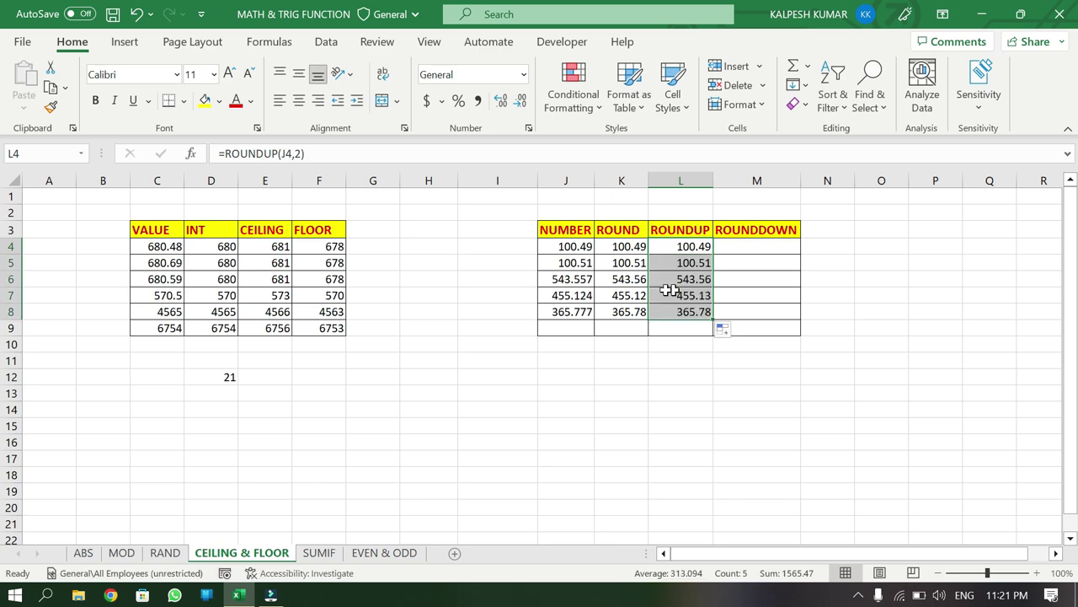
{"action": "left_click_drag", "start_coordinate": [638, 295], "coordinate": [675, 297]}
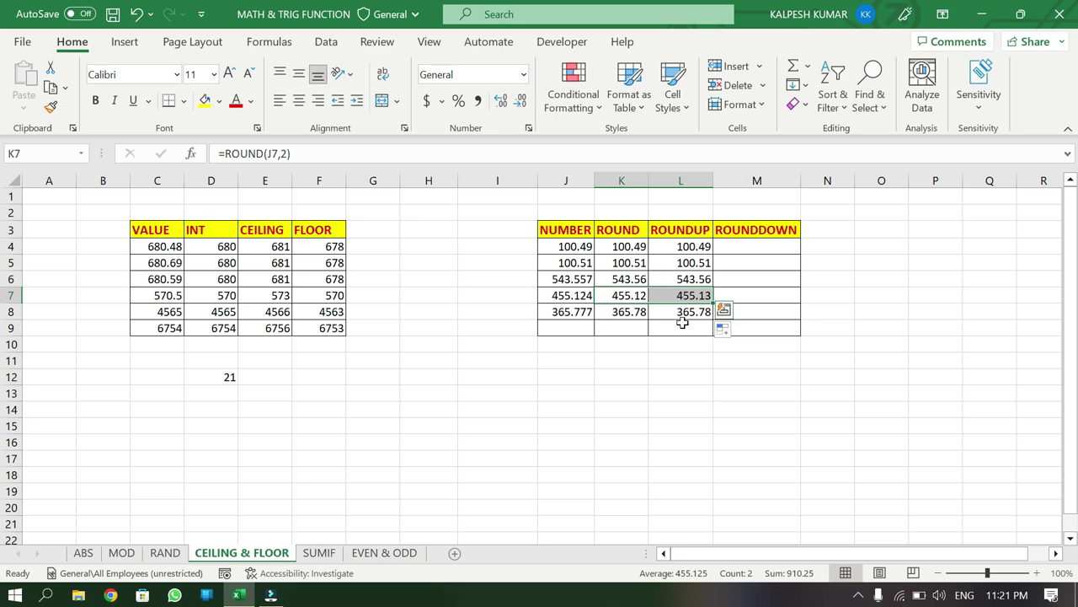
- Enter =ROUNDDOWN(J4,2) in M4, fill it down to M8, and compare L6 with M6
{"action": "left_click", "coordinate": [736, 247]}
{"action": "type", "text": "=ROU"}
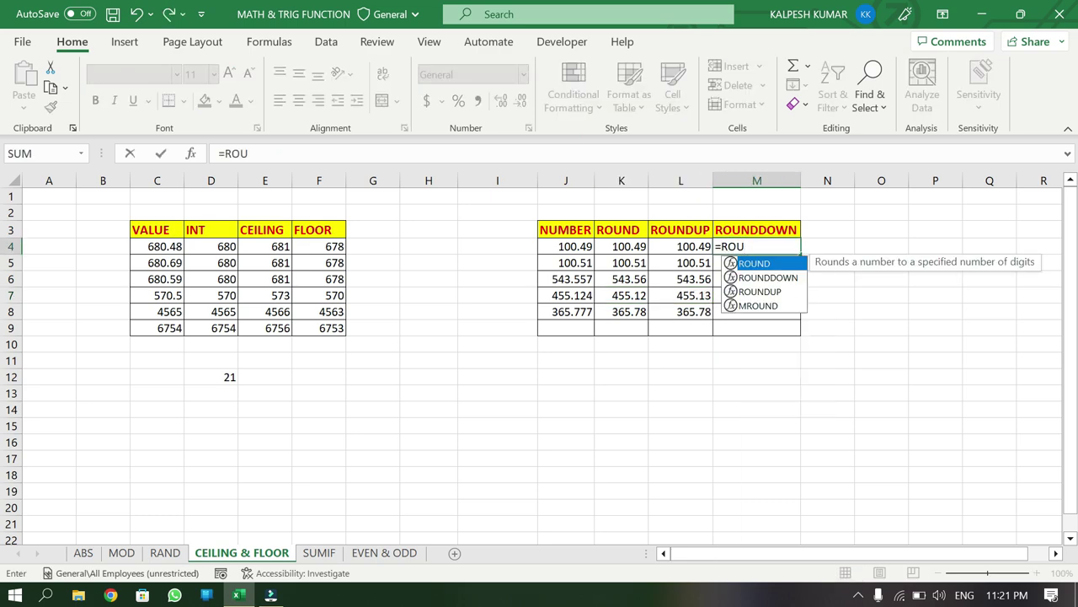
{"action": "key", "text": "Down"}
{"action": "key", "text": "Tab"}
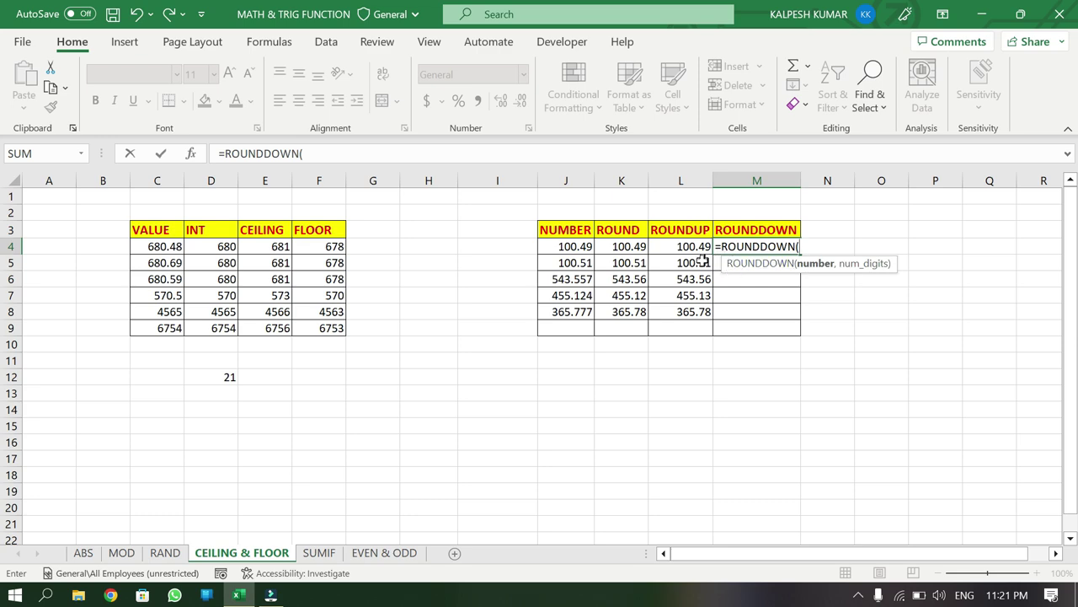
{"action": "left_click", "coordinate": [570, 249]}
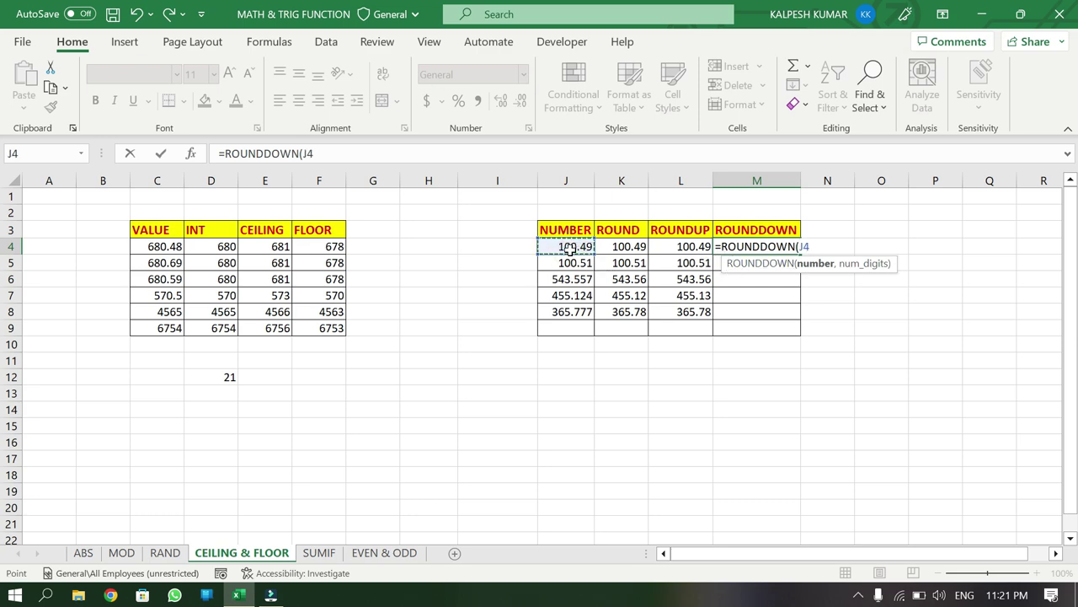
{"action": "type", "text": ",2)"}
{"action": "key", "text": "Return"}
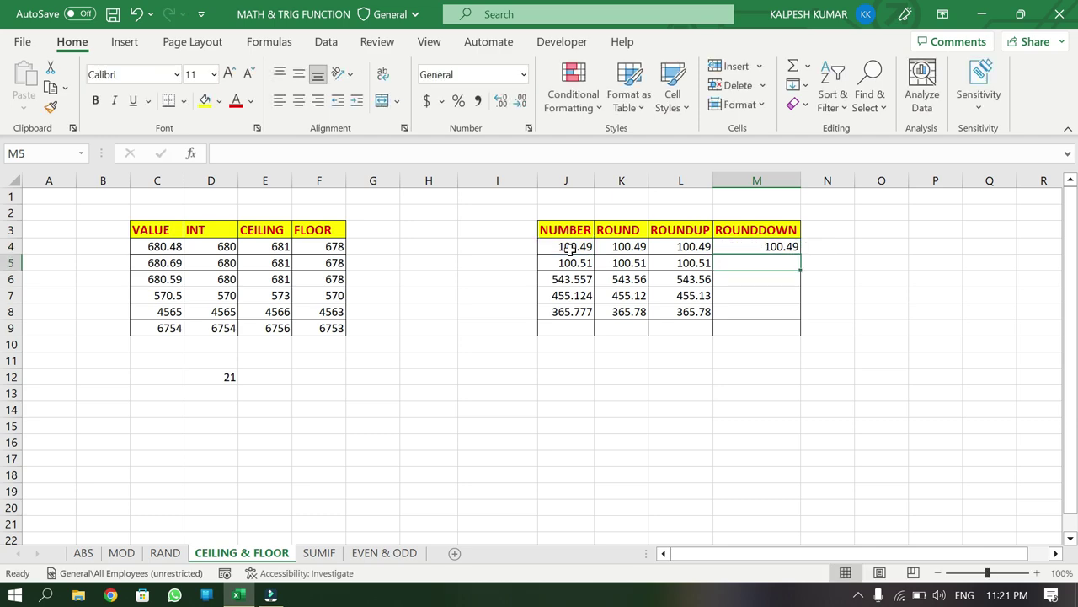
{"action": "left_click", "coordinate": [769, 247]}
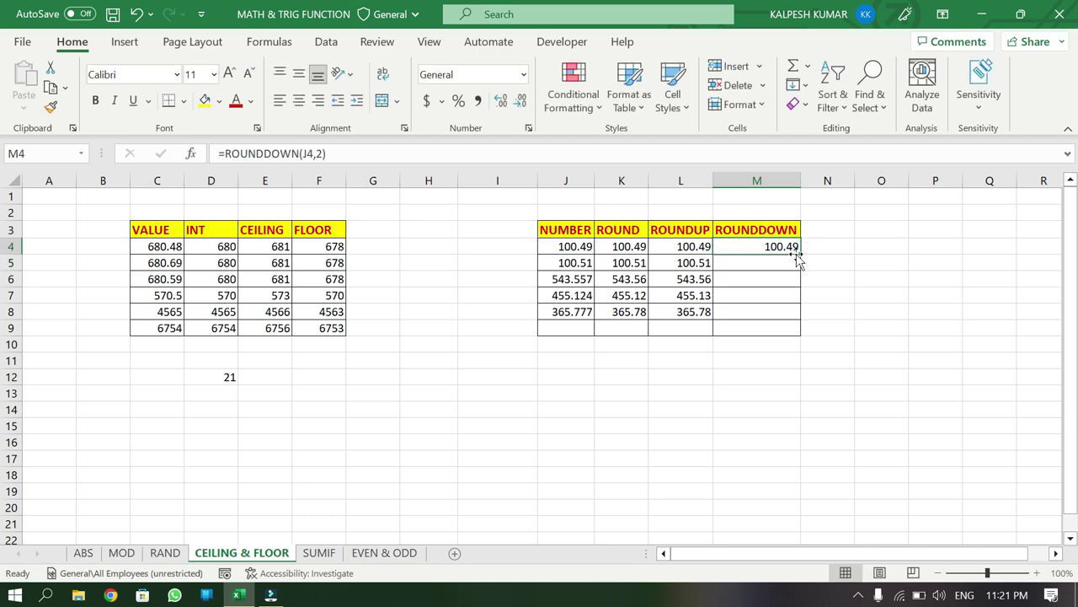
{"action": "left_click_drag", "start_coordinate": [799, 252], "coordinate": [800, 318]}
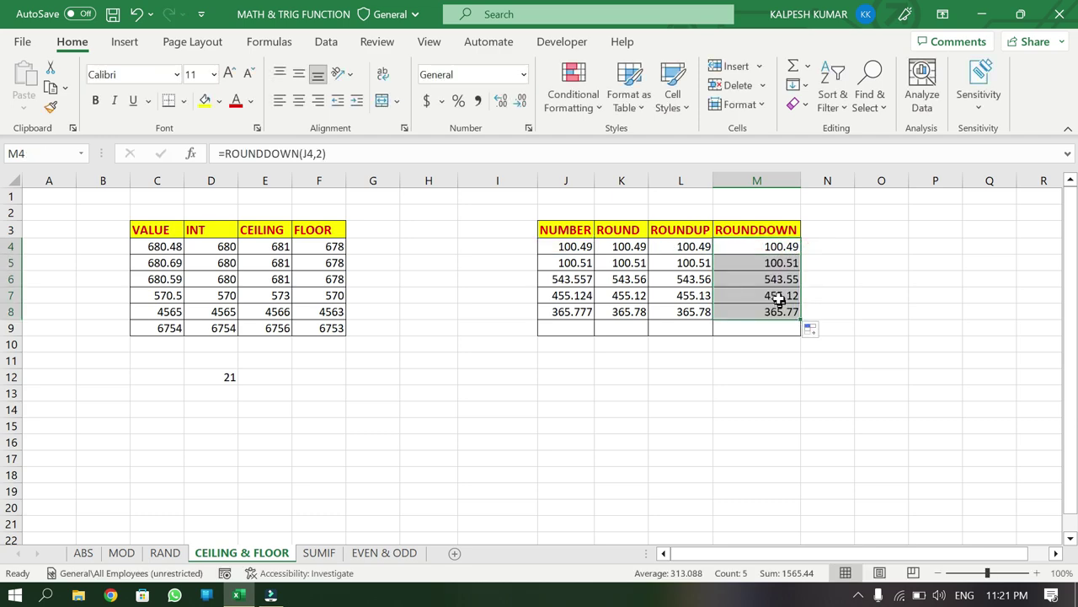
{"action": "left_click", "coordinate": [696, 279]}
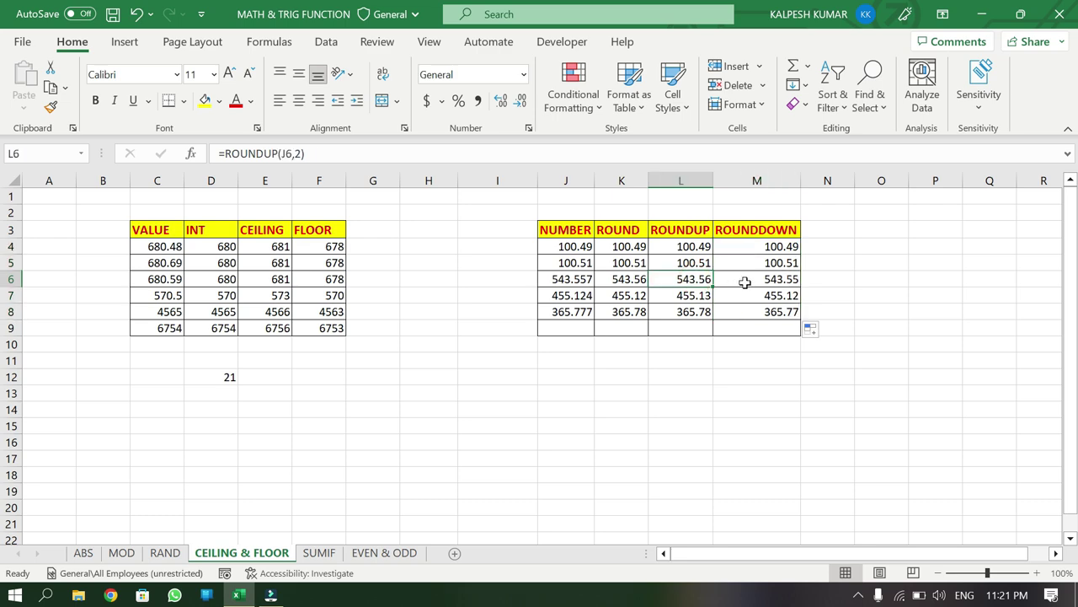
{"action": "left_click", "coordinate": [745, 282]}
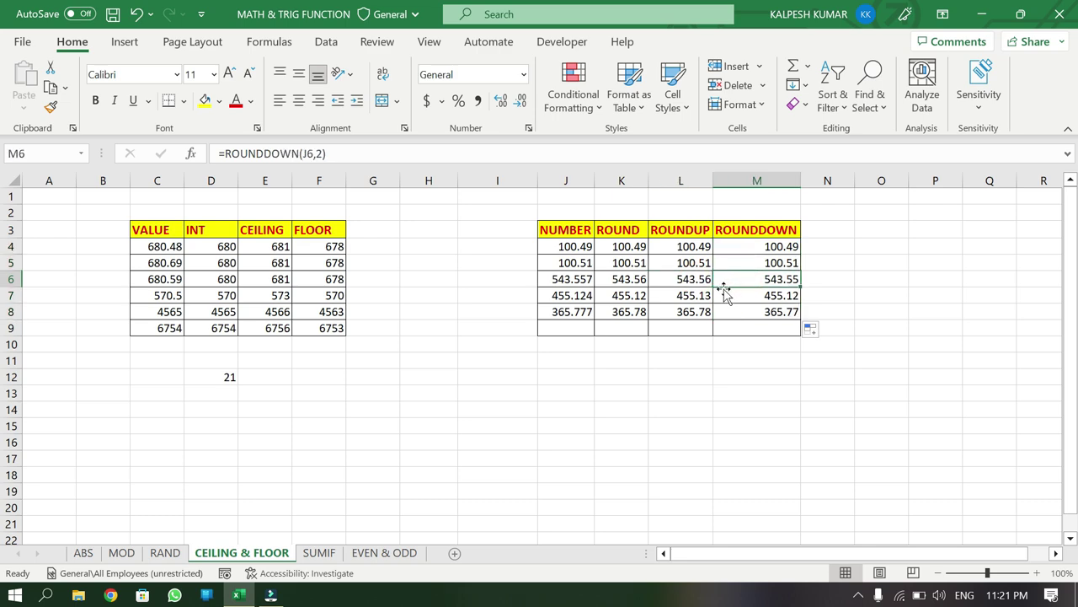
{"action": "left_click", "coordinate": [691, 283]}
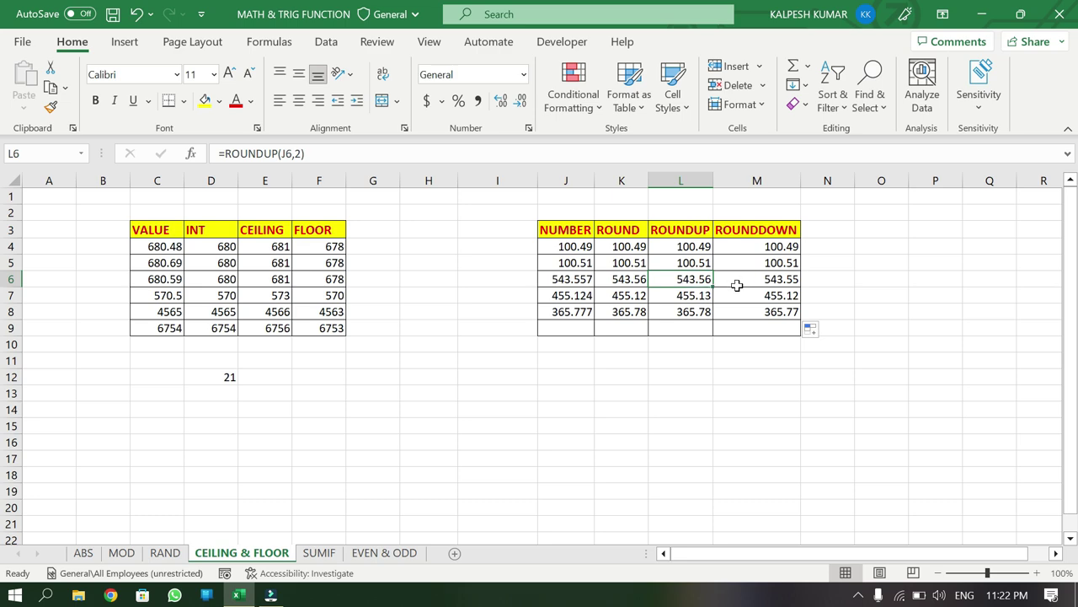
- Open the SUMIF sheet and review the ADD., STATE and SALES columns of the sales table
{"action": "left_click", "coordinate": [319, 552]}
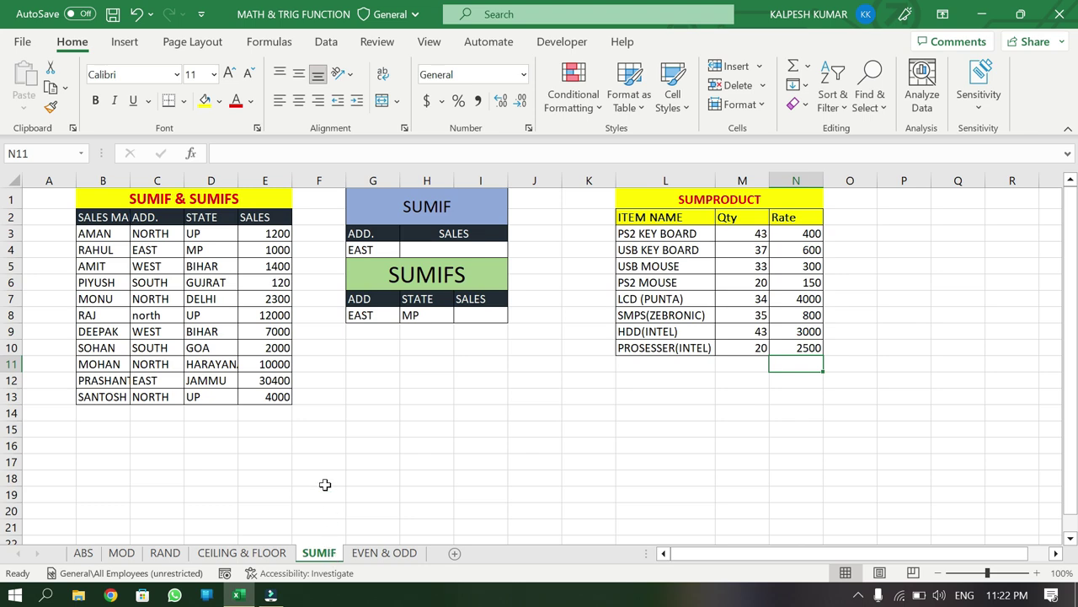
{"action": "left_click_drag", "start_coordinate": [158, 235], "coordinate": [161, 298]}
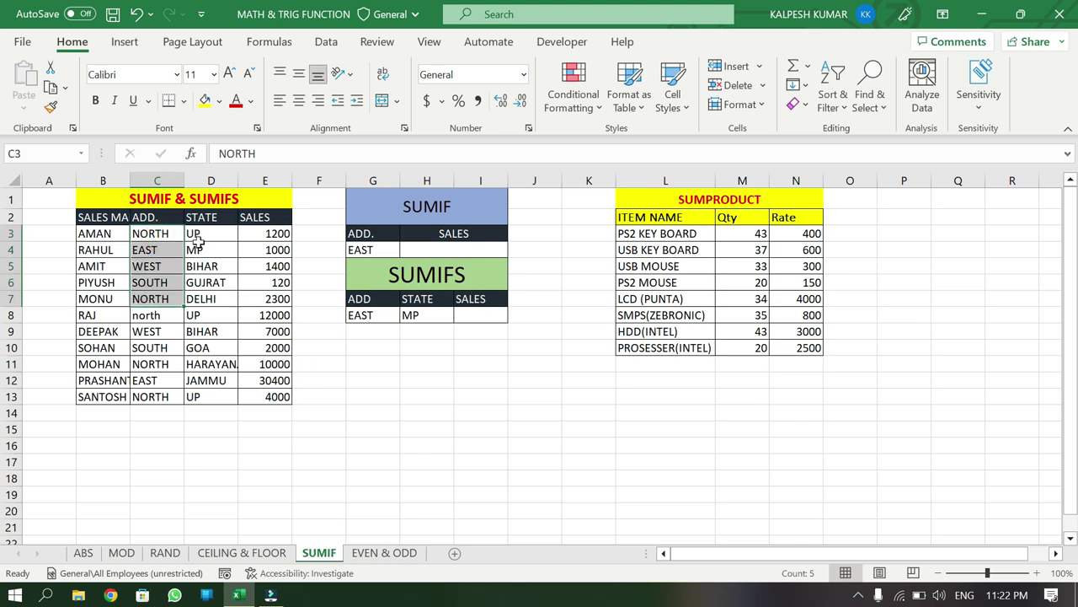
{"action": "left_click_drag", "start_coordinate": [196, 236], "coordinate": [206, 298]}
{"action": "left_click_drag", "start_coordinate": [266, 217], "coordinate": [281, 283]}
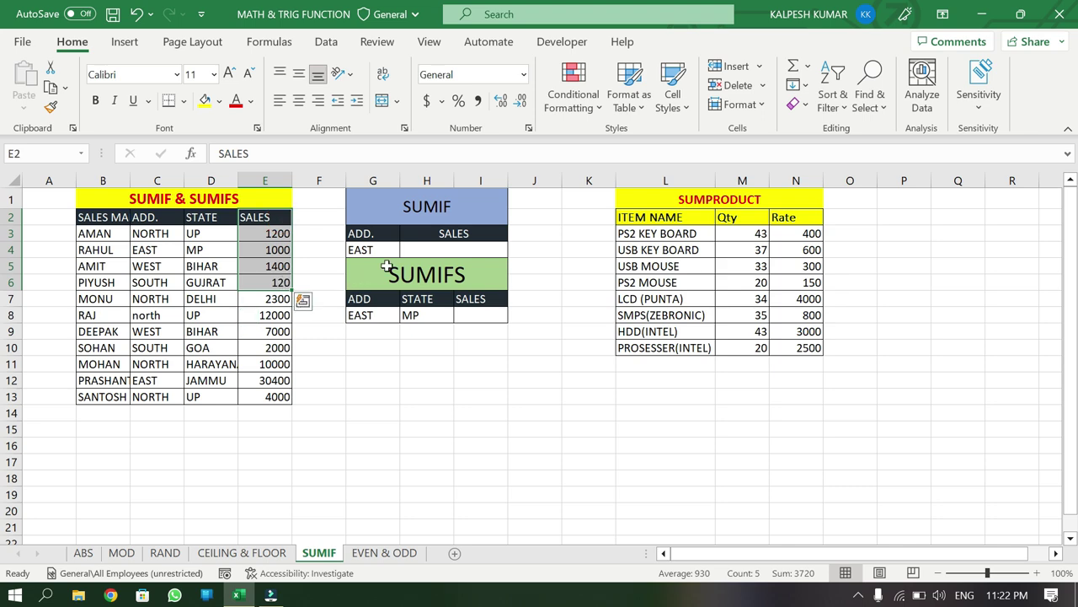
- Enter =SUMIF(C3:C13,G4,E3:E13) in H4 to total the sales for the EAST address
{"action": "left_click", "coordinate": [425, 253]}
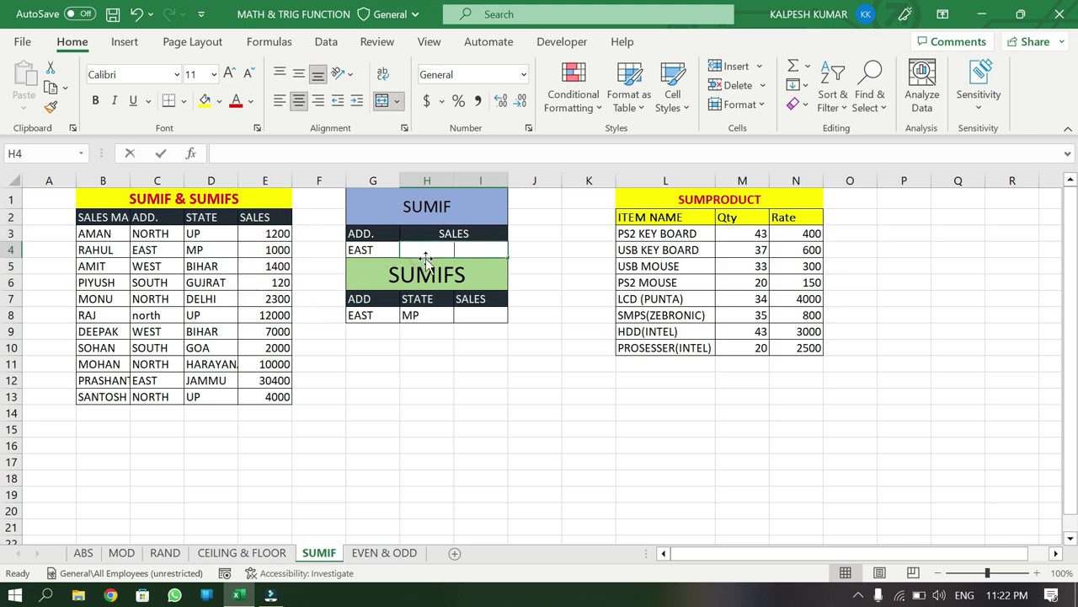
{"action": "type", "text": "=SUMI"}
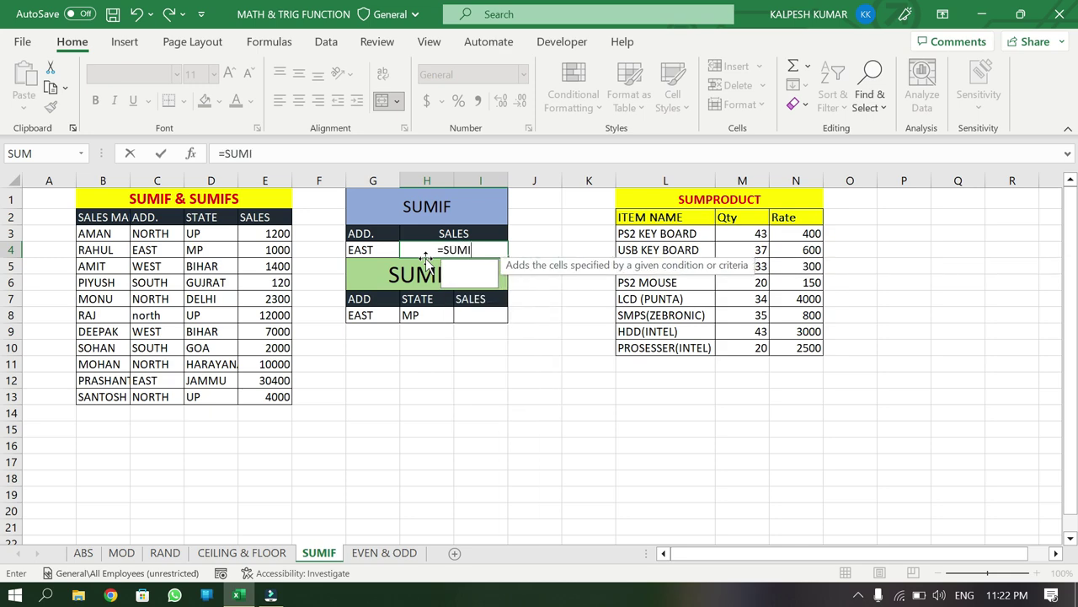
{"action": "type", "text": "F("}
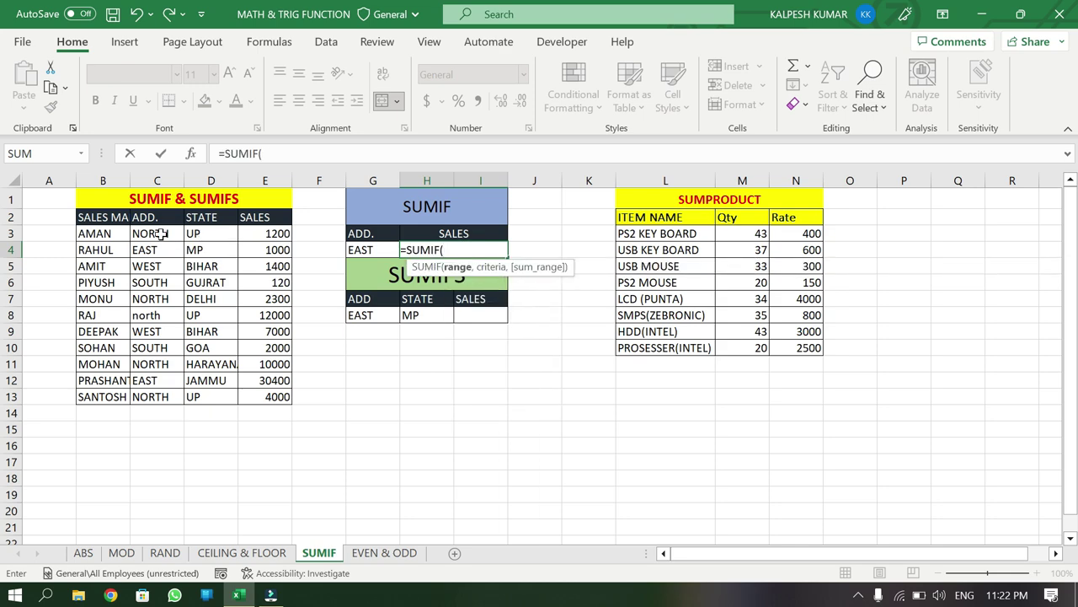
{"action": "left_click_drag", "start_coordinate": [161, 233], "coordinate": [159, 393]}
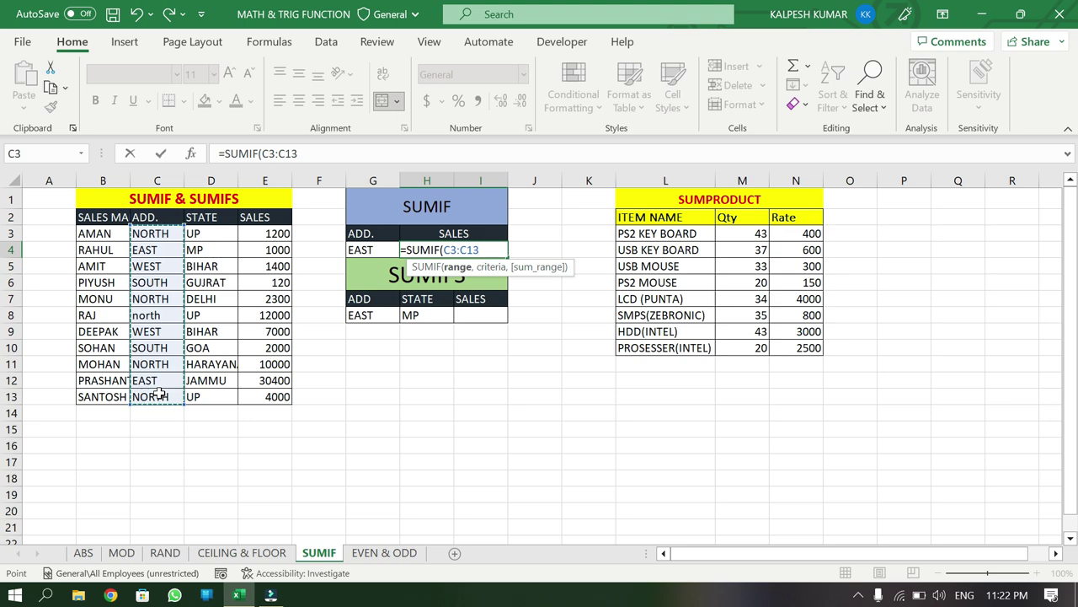
{"action": "type", "text": ","}
{"action": "left_click", "coordinate": [367, 248]}
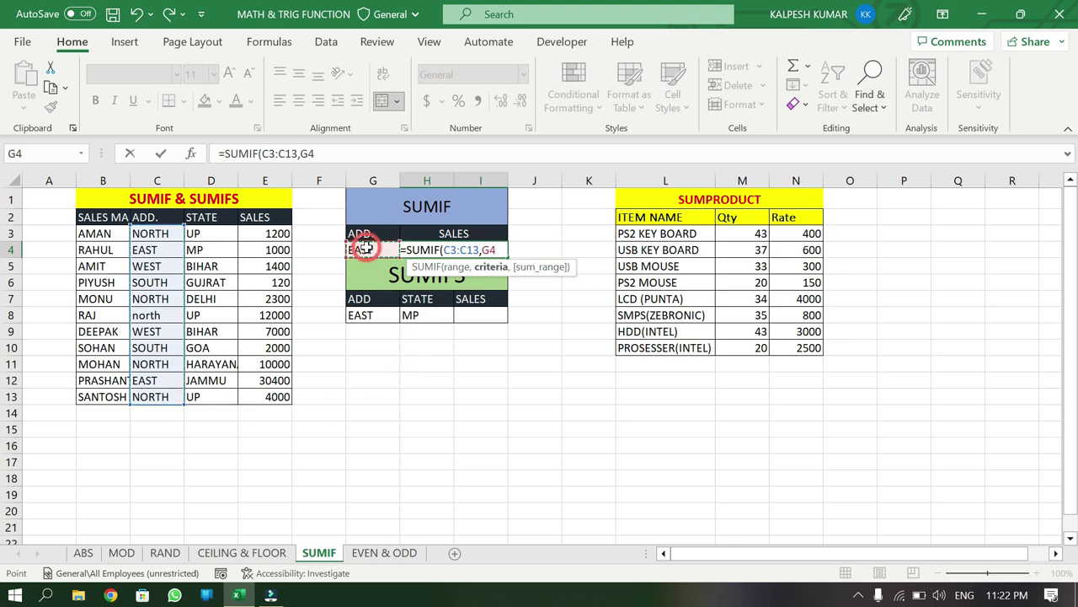
{"action": "type", "text": ","}
{"action": "left_click", "coordinate": [277, 234]}
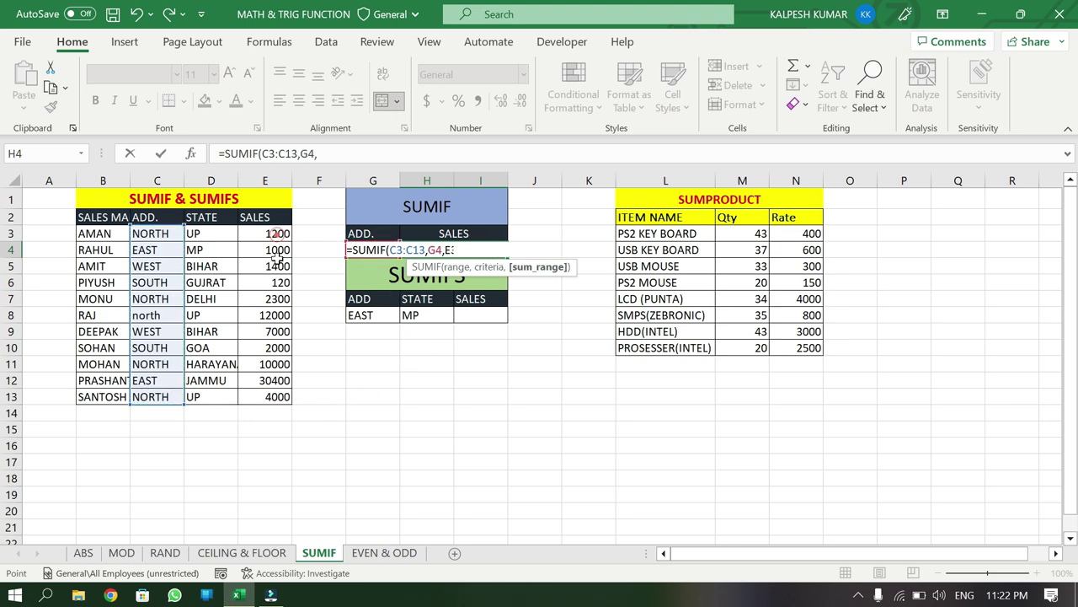
{"action": "left_click_drag", "start_coordinate": [277, 259], "coordinate": [269, 396]}
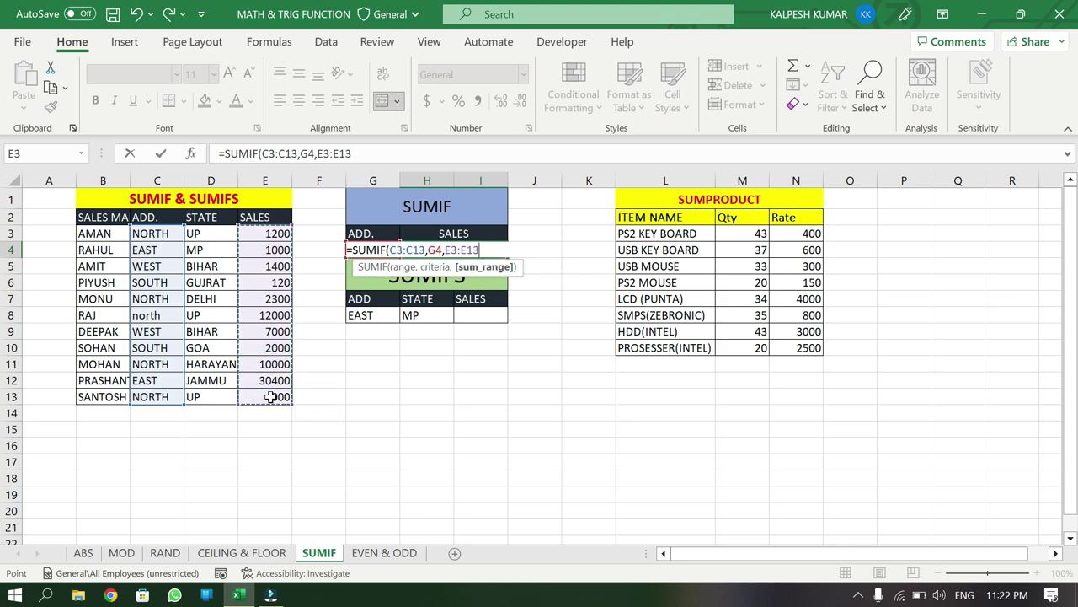
{"action": "key", "text": "Return"}
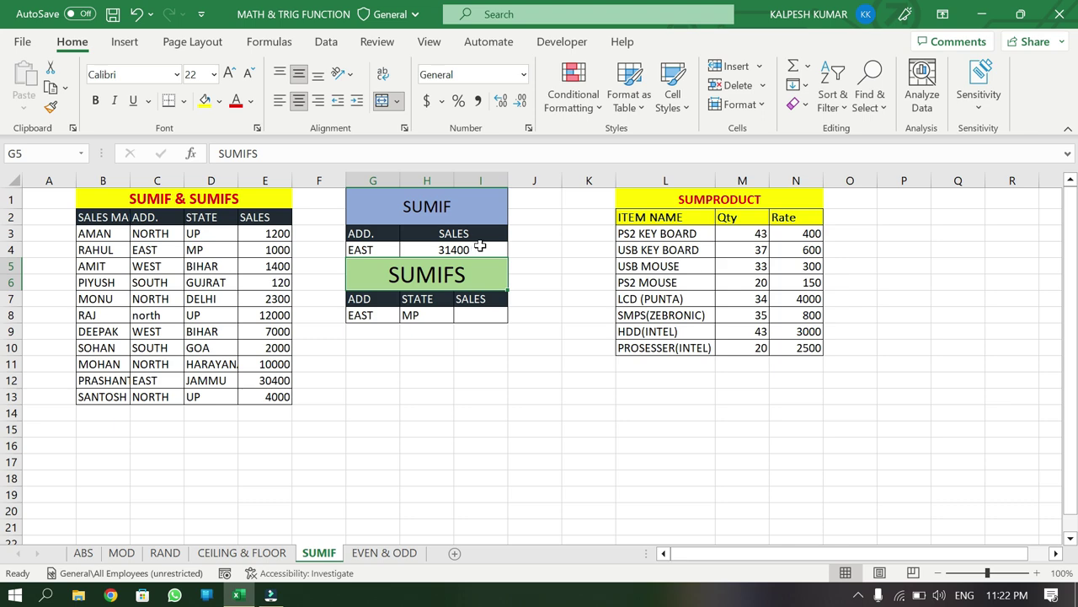
- Enter =SUMIFS(E3:E13,C3:C13,G8,D3:D13,H8) in I8 to total sales for address EAST and state MP, and check the cell's formula
{"action": "left_click", "coordinate": [474, 313]}
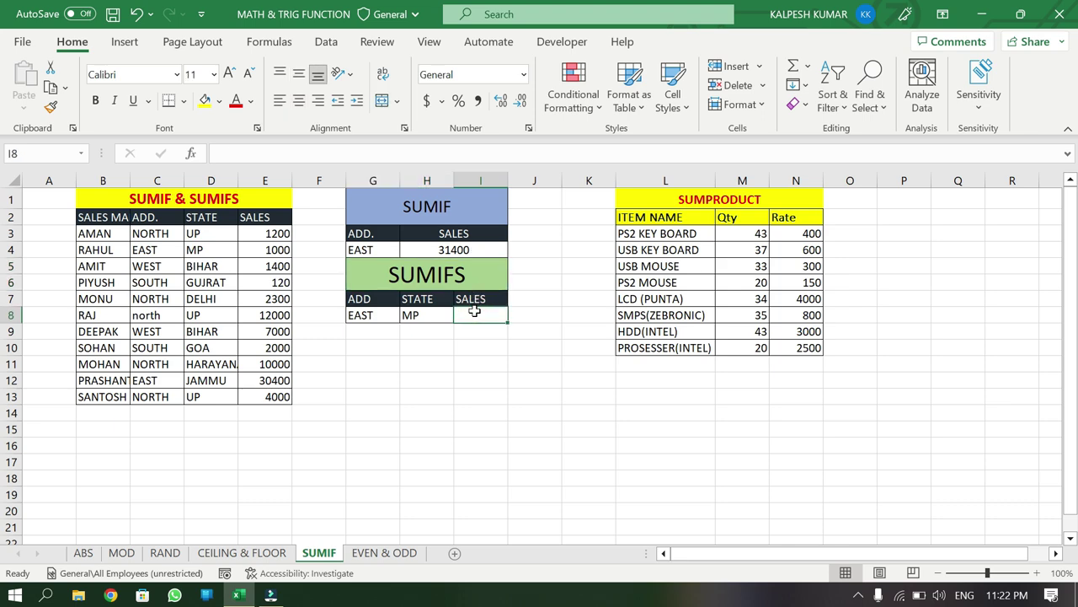
{"action": "type", "text": "="}
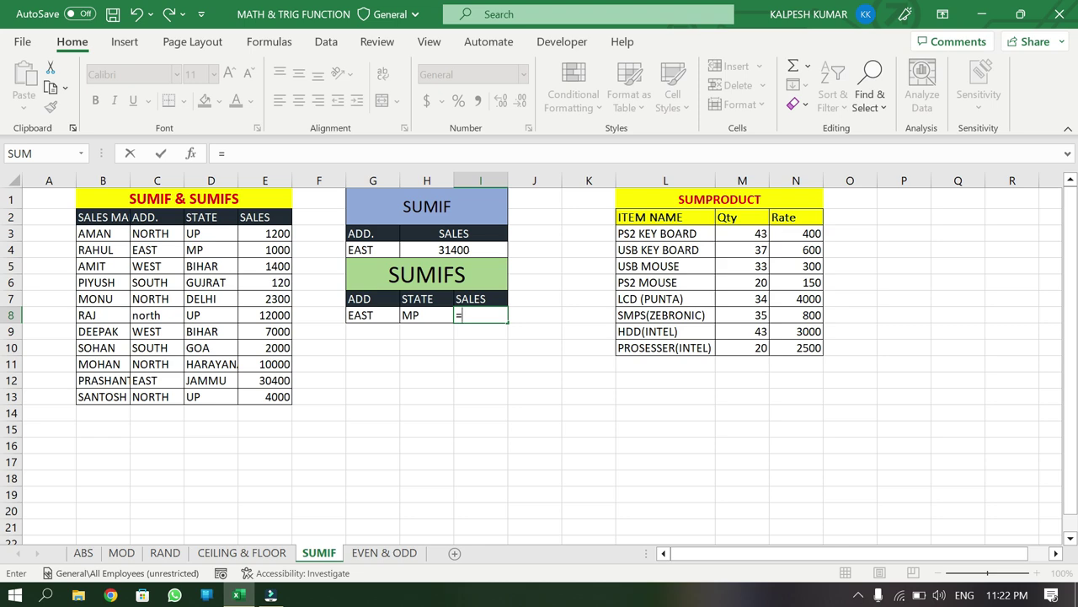
{"action": "type", "text": "SUMIFS("}
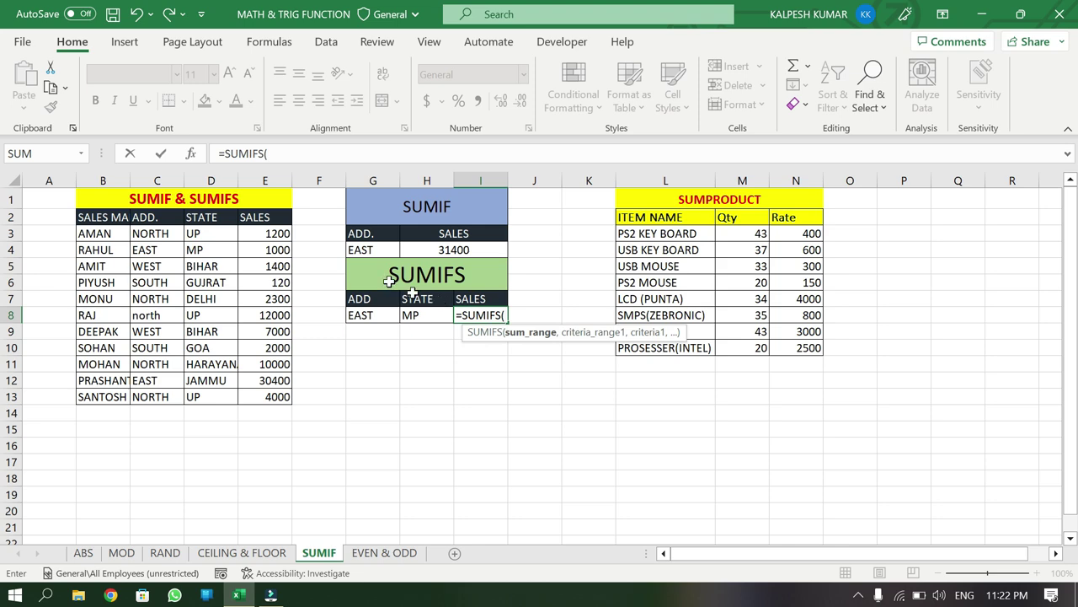
{"action": "left_click_drag", "start_coordinate": [278, 234], "coordinate": [275, 396]}
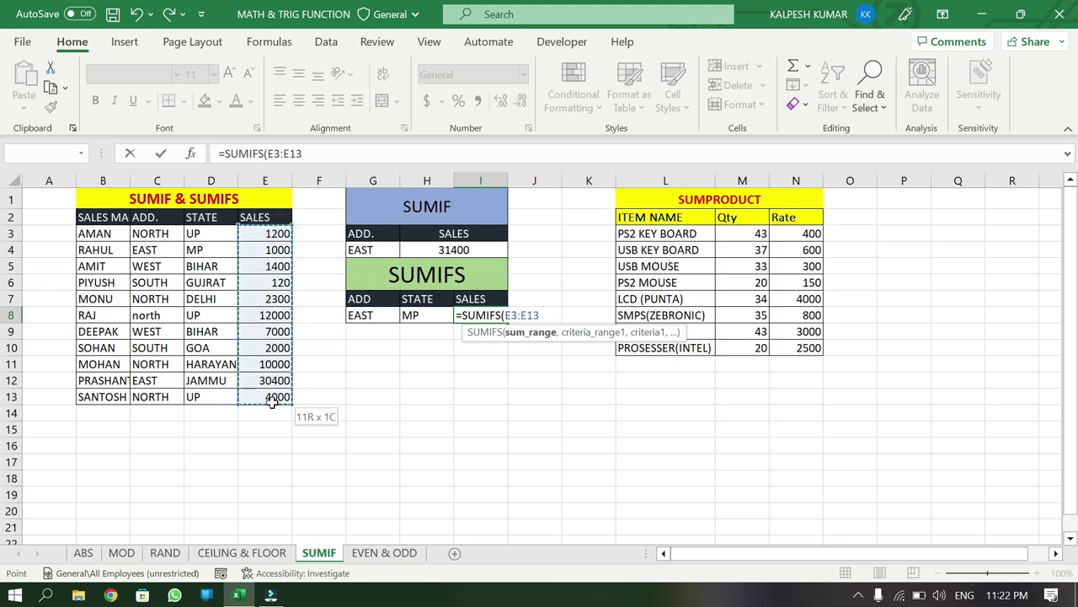
{"action": "type", "text": ","}
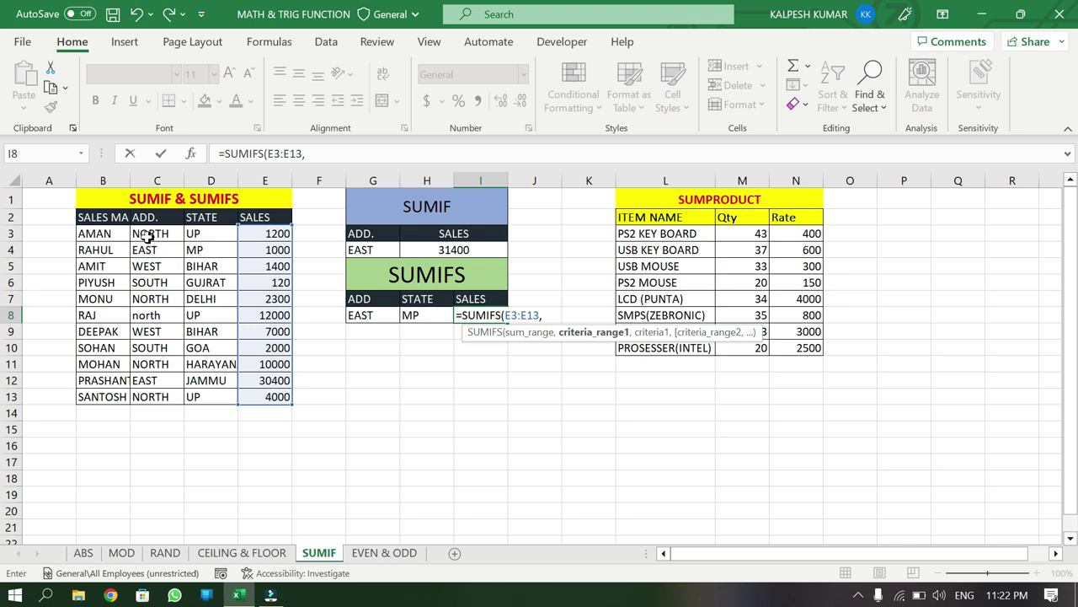
{"action": "left_click_drag", "start_coordinate": [149, 238], "coordinate": [154, 398]}
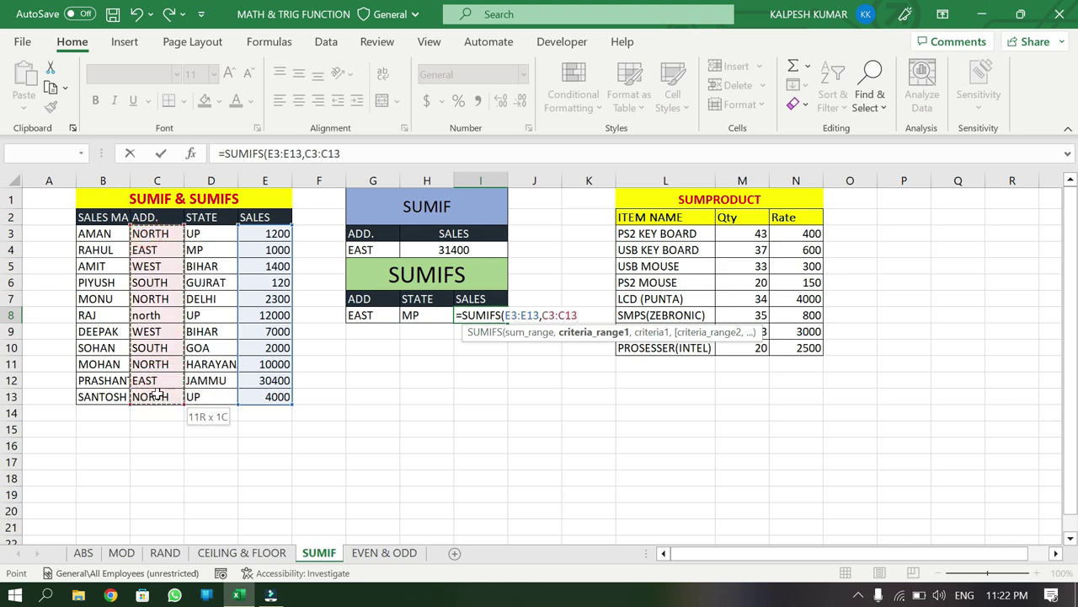
{"action": "type", "text": ","}
{"action": "left_click", "coordinate": [359, 315]}
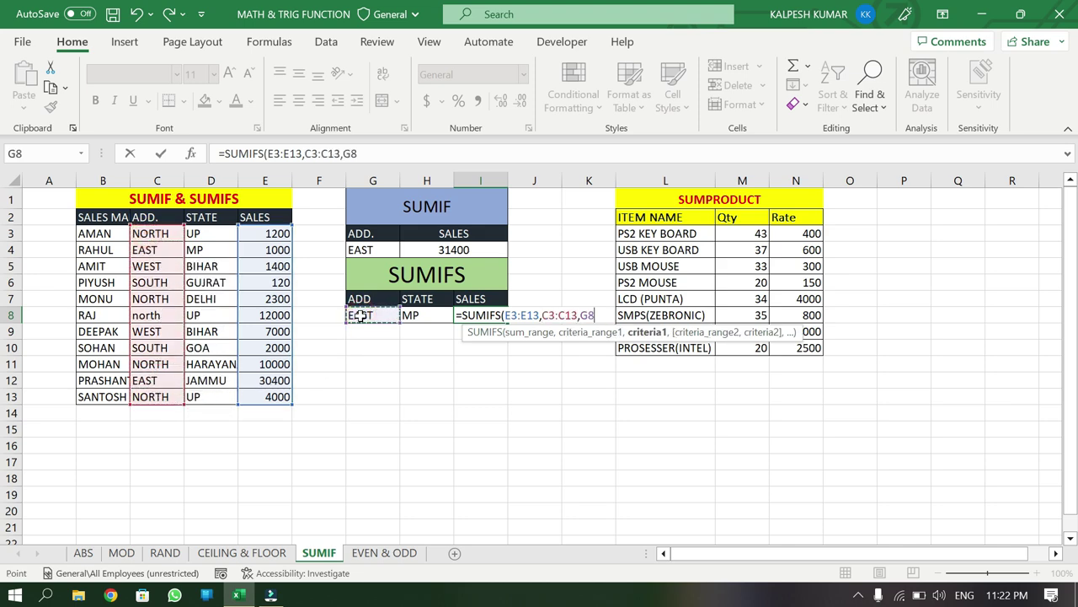
{"action": "type", "text": ","}
{"action": "left_click_drag", "start_coordinate": [214, 235], "coordinate": [210, 381]}
{"action": "type", "text": ","}
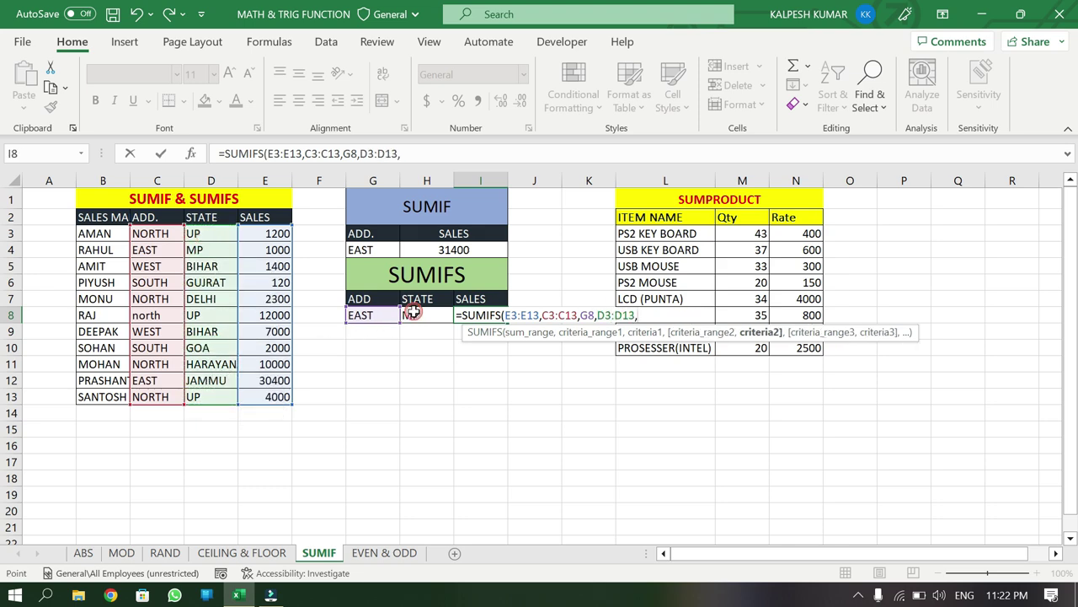
{"action": "left_click", "coordinate": [412, 312]}
{"action": "type", "text": ")"}
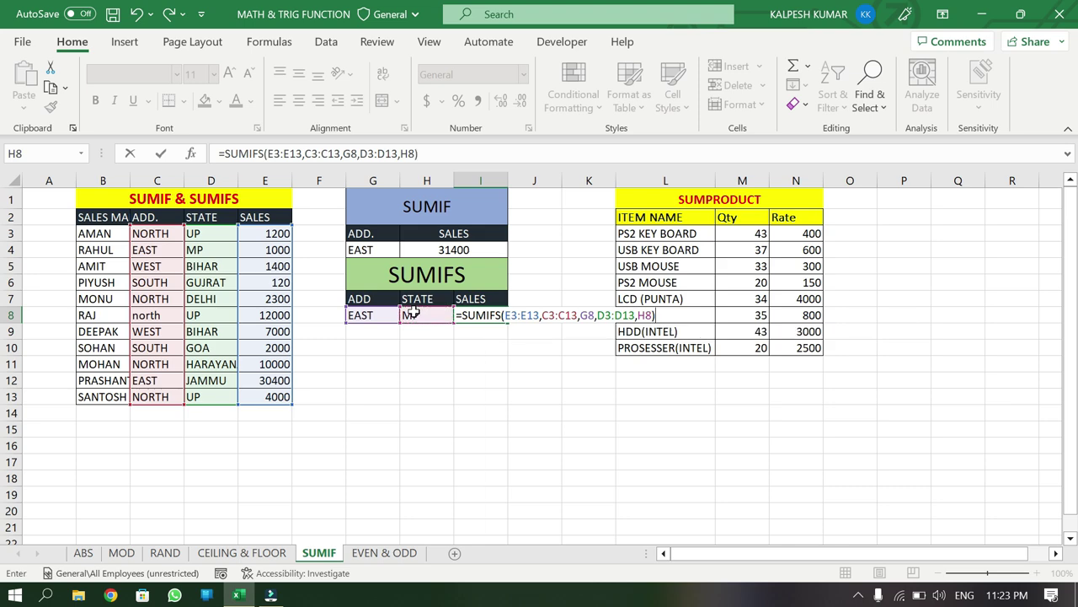
{"action": "key", "text": "Return"}
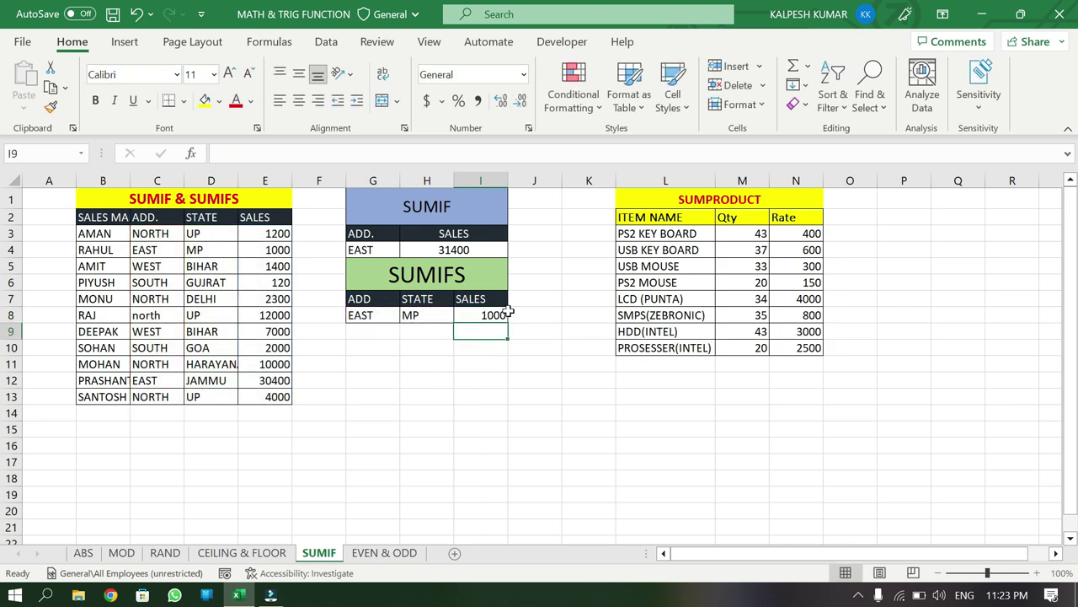
{"action": "left_click", "coordinate": [485, 312]}
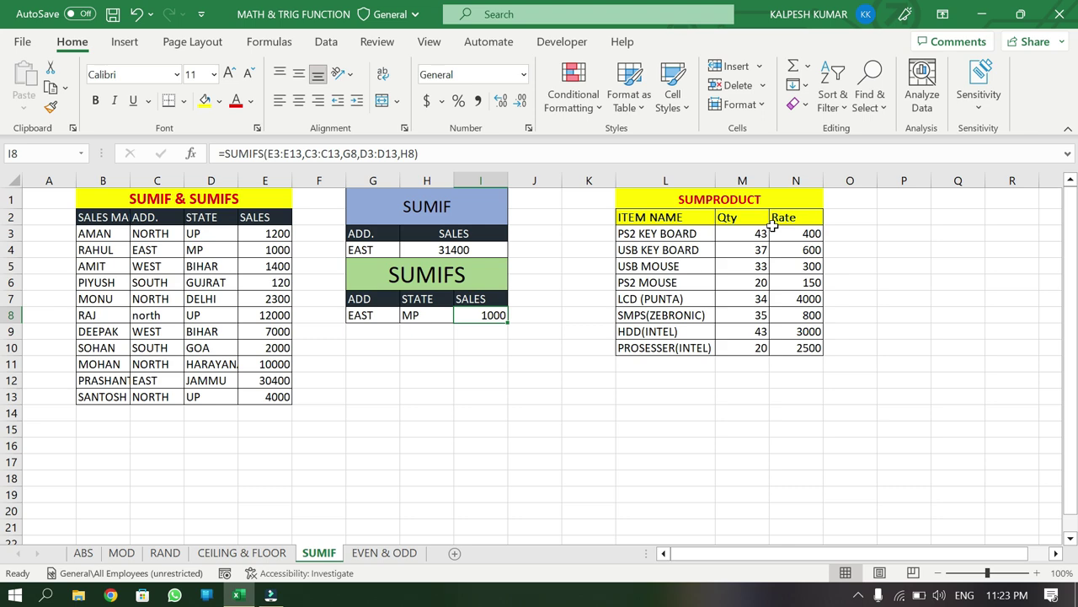
- Enter =SUMPRODUCT(M3:M10,N3:N10) in N11 to sum the products of the Qty and Rate columns
{"action": "left_click", "coordinate": [793, 362]}
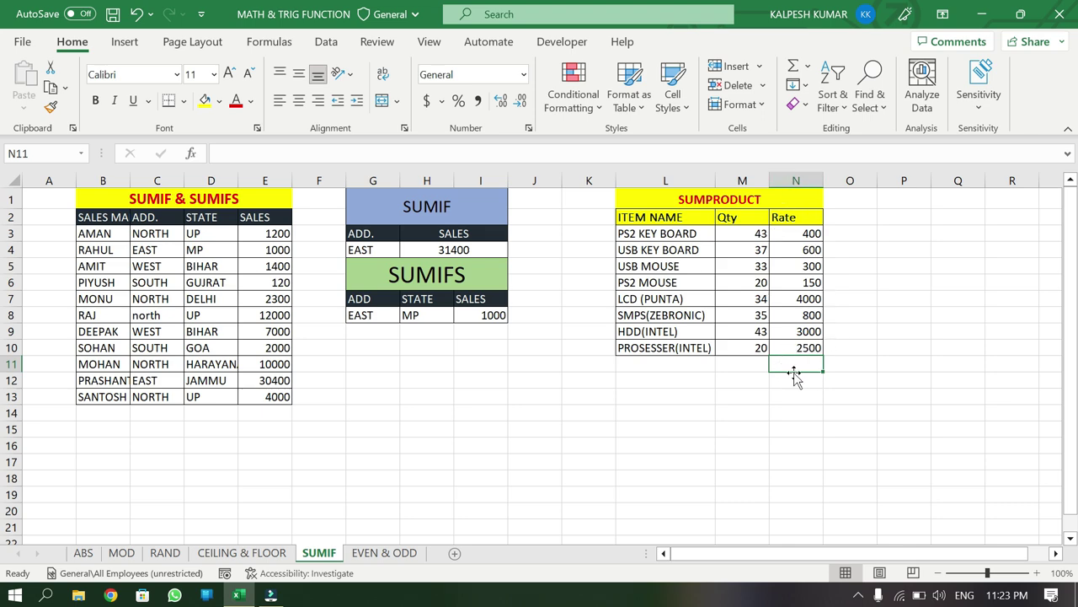
{"action": "type", "text": "=SUMP"}
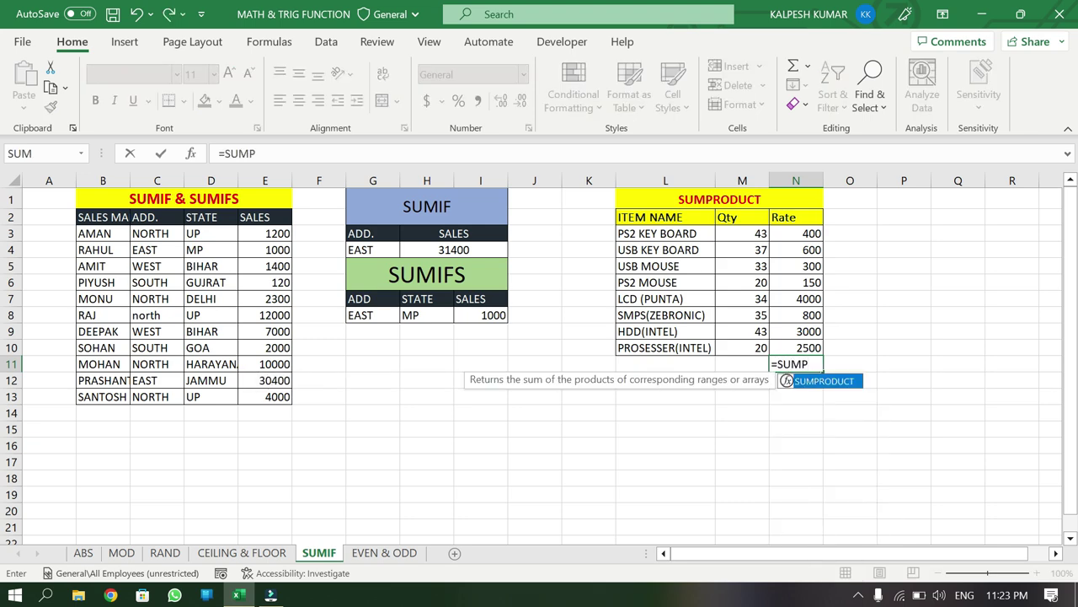
{"action": "key", "text": "Tab"}
{"action": "left_click_drag", "start_coordinate": [741, 233], "coordinate": [743, 348]}
{"action": "type", "text": ","}
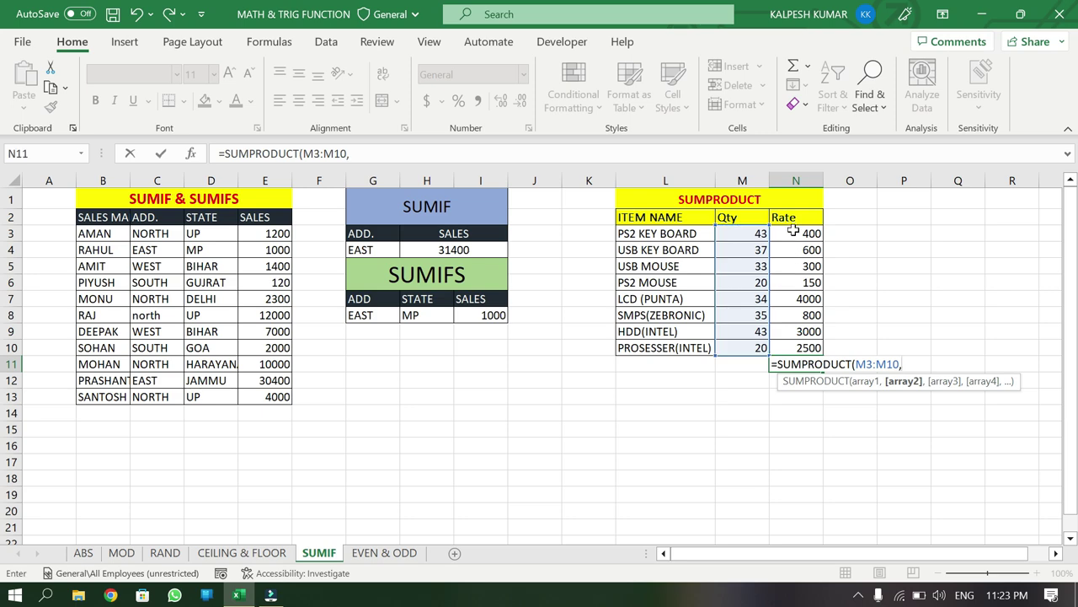
{"action": "left_click_drag", "start_coordinate": [794, 230], "coordinate": [802, 349]}
{"action": "key", "text": "Return"}
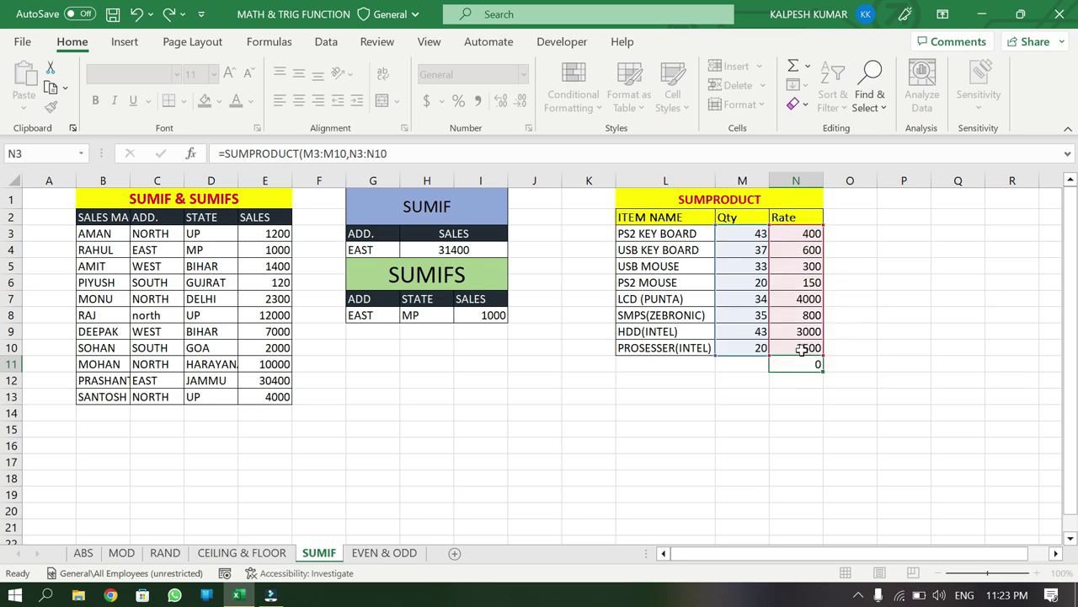
- Check the SUMPRODUCT formula in N11 and add an AMOUNT header in O2 beside the Rate column
{"action": "left_click", "coordinate": [792, 364]}
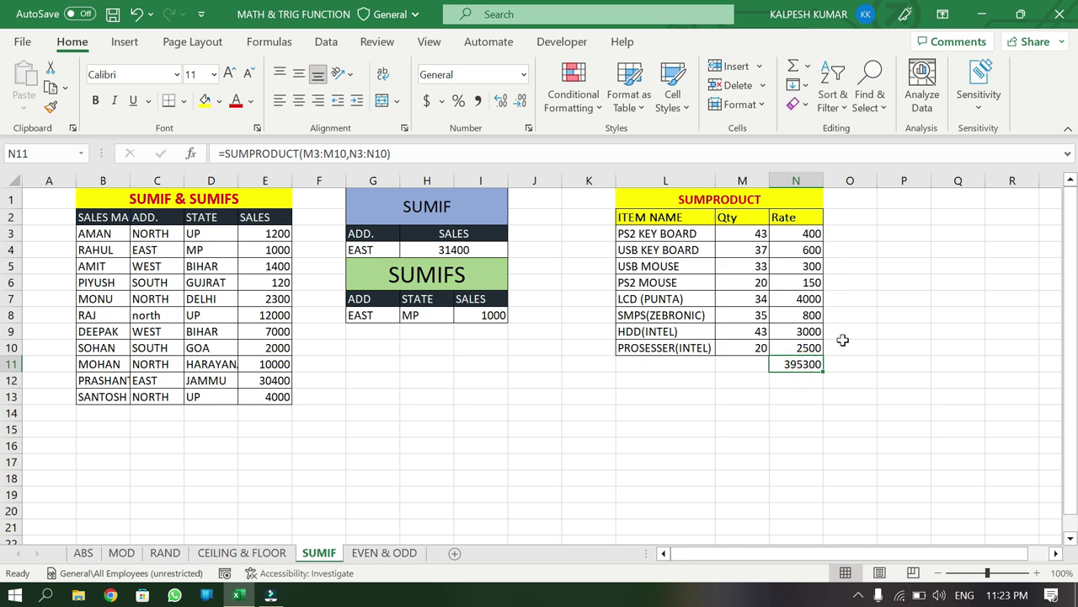
{"action": "left_click", "coordinate": [852, 217]}
{"action": "type", "text": "aMO"}
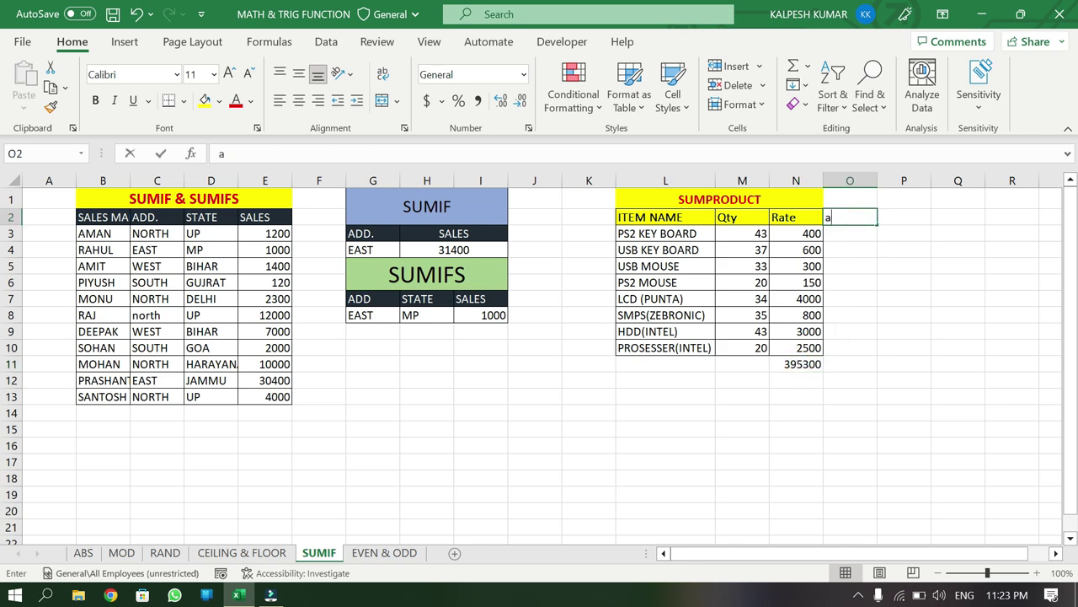
{"action": "key", "text": "BackSpace"}
{"action": "key", "text": "BackSpace"}
{"action": "key", "text": "BackSpace"}
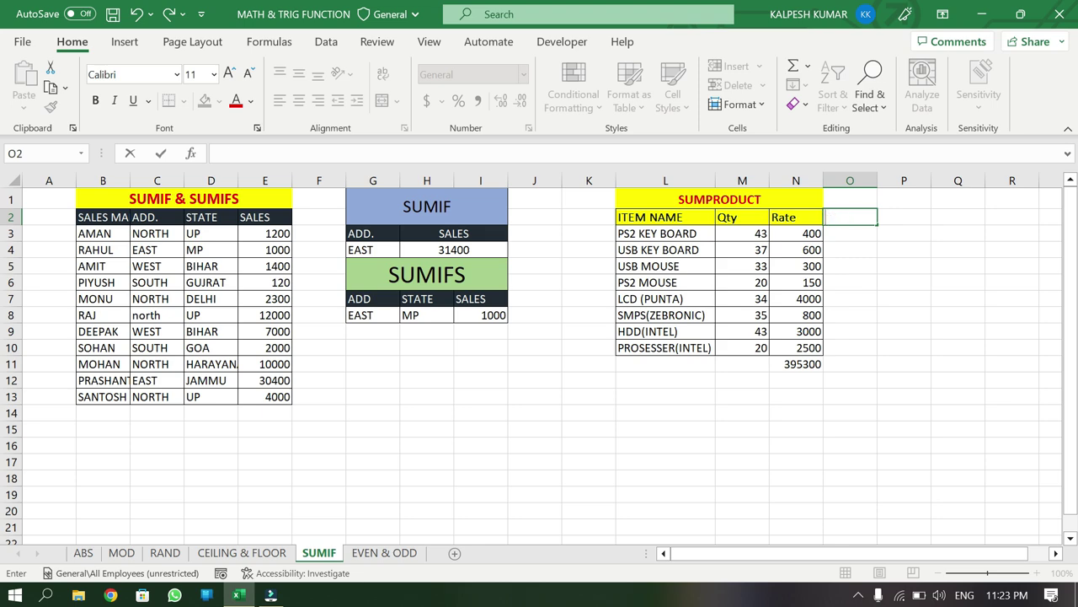
{"action": "type", "text": "AMOUNT"}
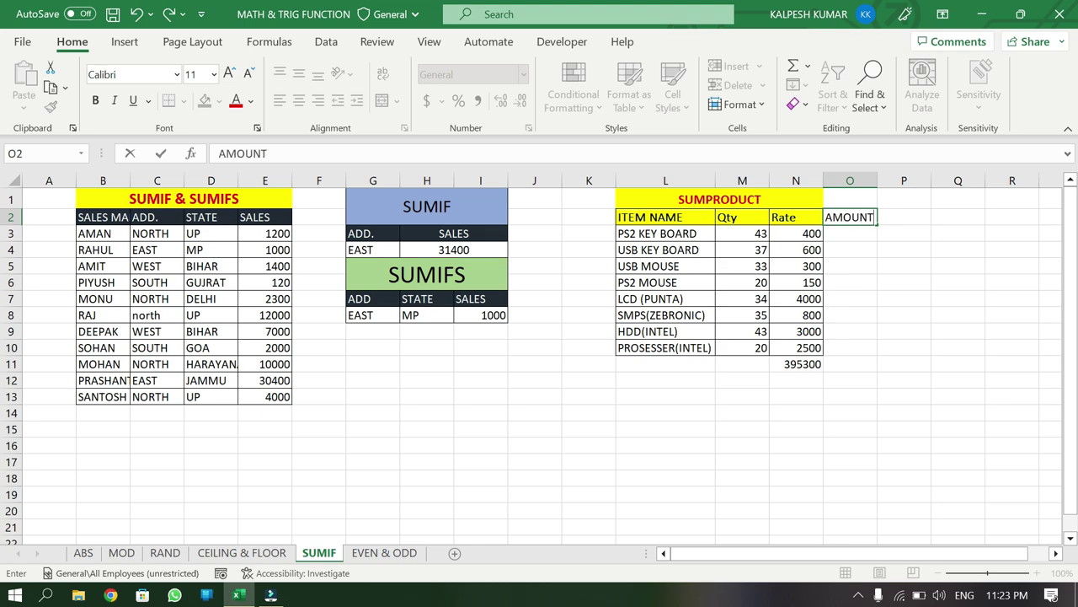
{"action": "key", "text": "Return"}
- Enter =M3*N3 in O3 and fill the formula down to O10 to get each item's amount
{"action": "type", "text": "="}
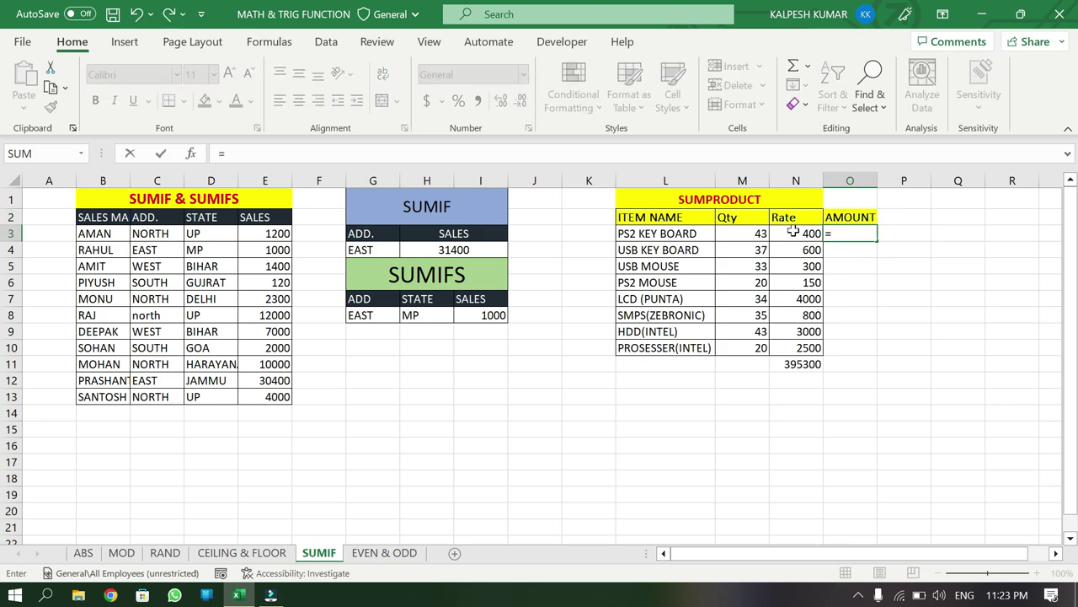
{"action": "left_click", "coordinate": [758, 233]}
{"action": "type", "text": "*"}
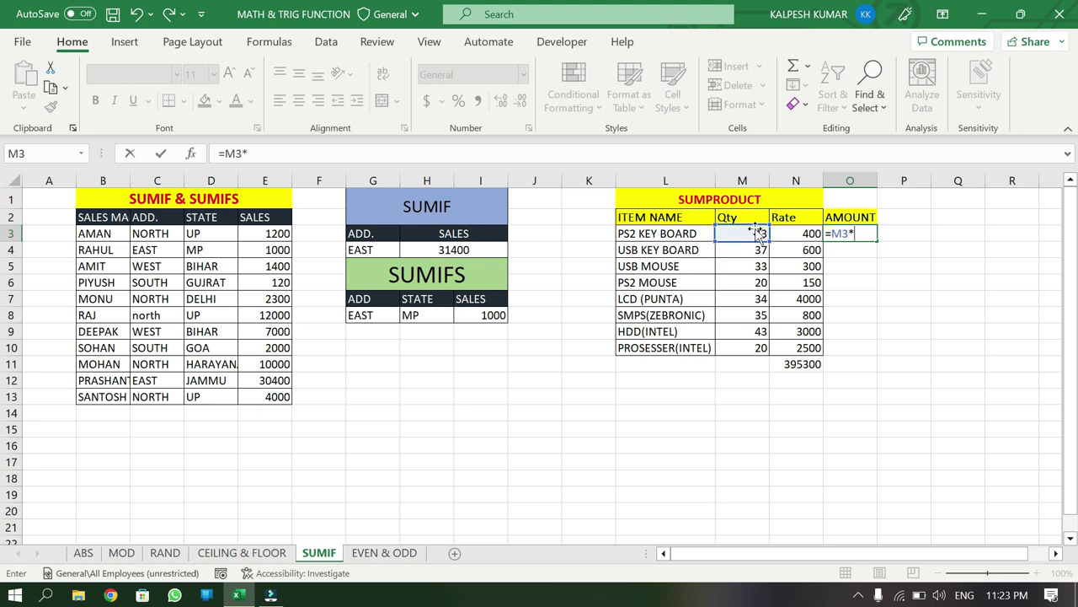
{"action": "left_click", "coordinate": [786, 233]}
{"action": "key", "text": "Return"}
{"action": "left_click", "coordinate": [868, 234]}
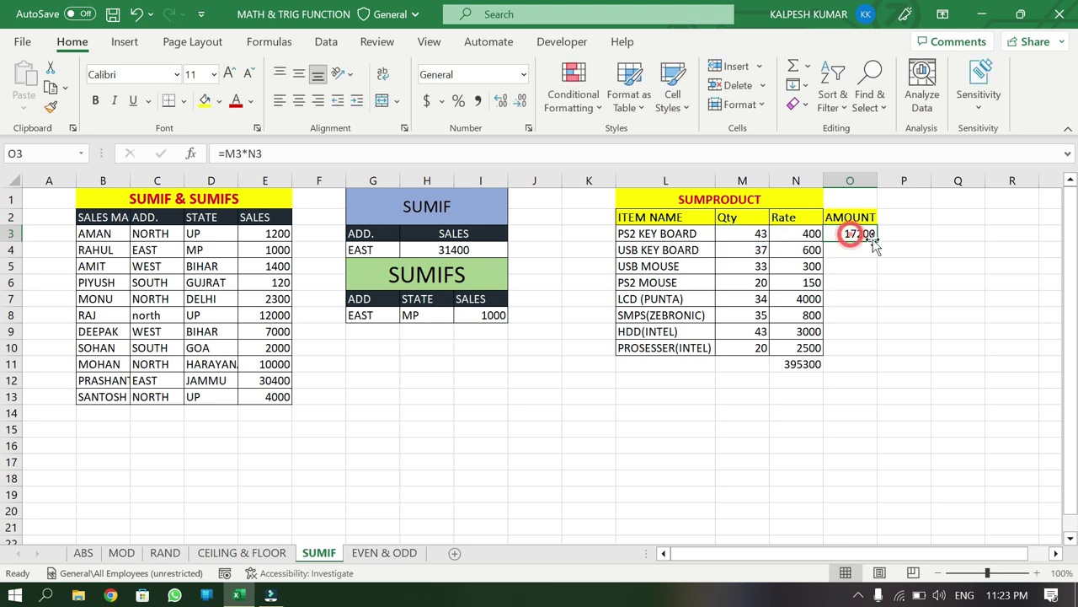
{"action": "left_click_drag", "start_coordinate": [877, 241], "coordinate": [857, 353]}
{"action": "left_click_drag", "start_coordinate": [856, 355], "coordinate": [854, 352]}
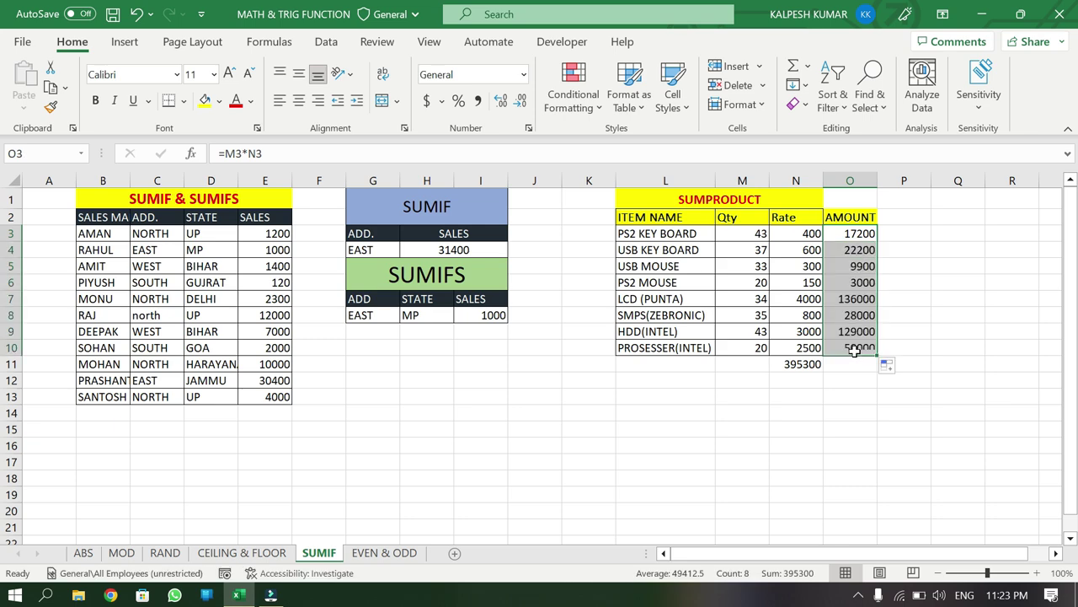
- AutoSum the AMOUNT column into O11 and compare that total with the SUMPRODUCT result in N11
{"action": "key", "text": "alt+equal"}
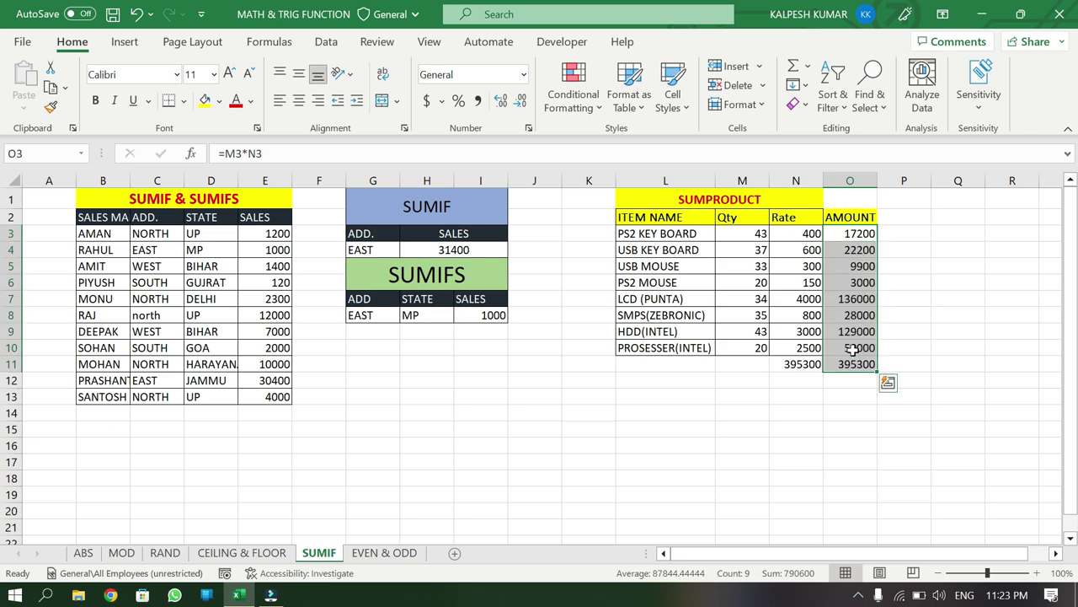
{"action": "left_click", "coordinate": [801, 398]}
{"action": "left_click", "coordinate": [795, 364]}
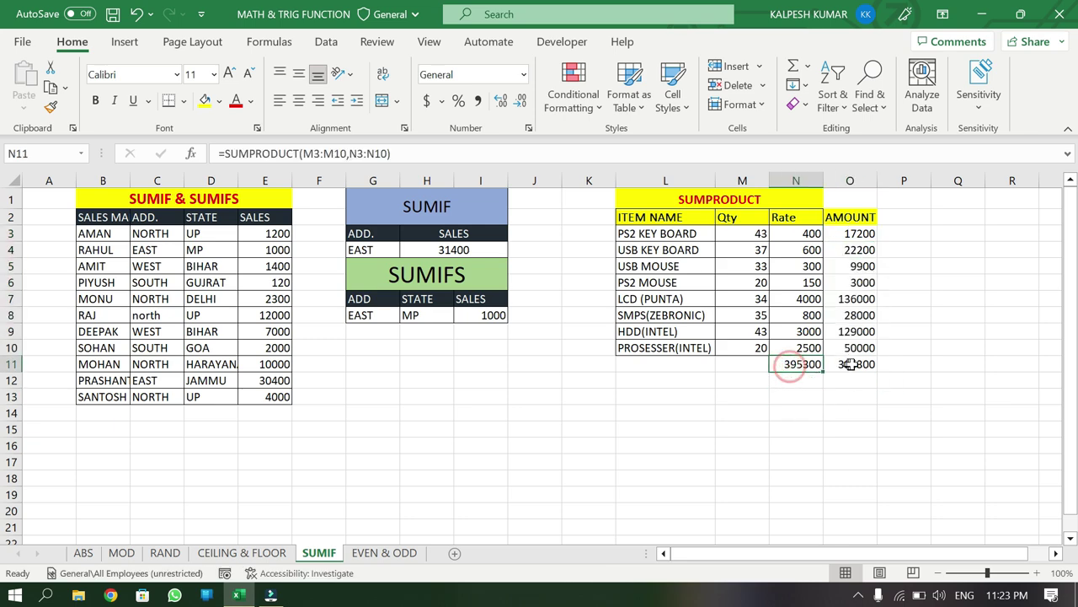
{"action": "left_click", "coordinate": [851, 364], "text": "shift"}
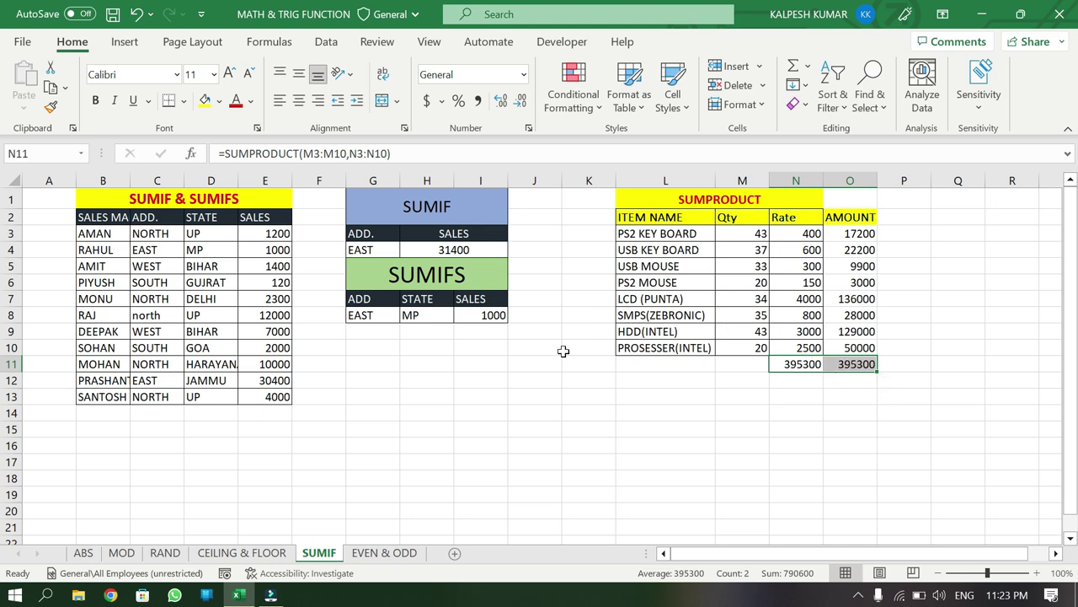
{"action": "left_click", "coordinate": [417, 415]}
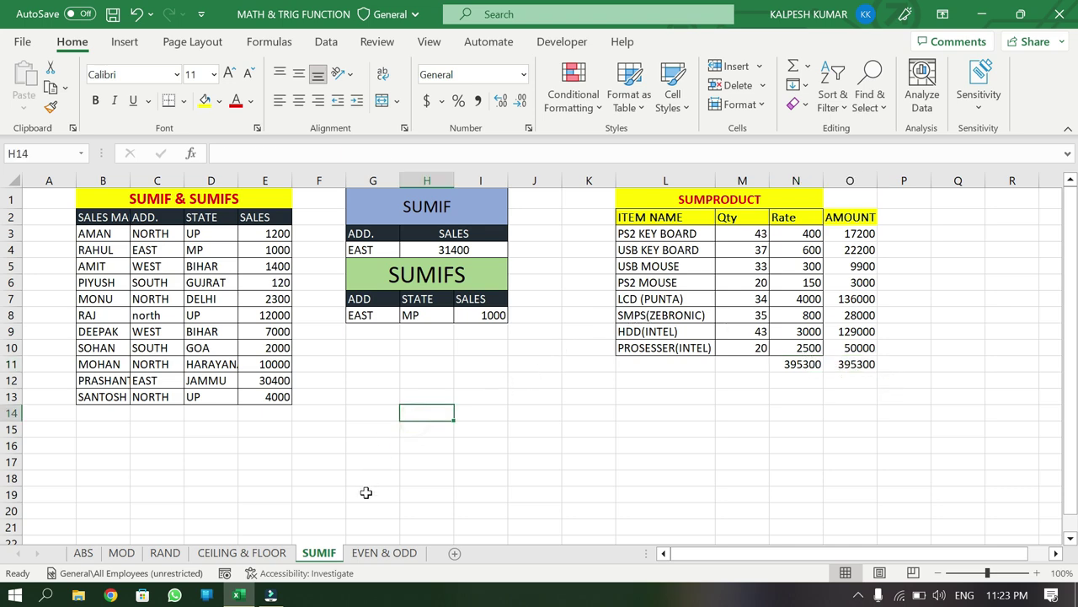
- On the EVEN & ODD sheet, enter =EVEN(B3) in C3 and fill the formula down to C14
{"action": "left_click", "coordinate": [370, 557]}
{"action": "left_click", "coordinate": [244, 339]}
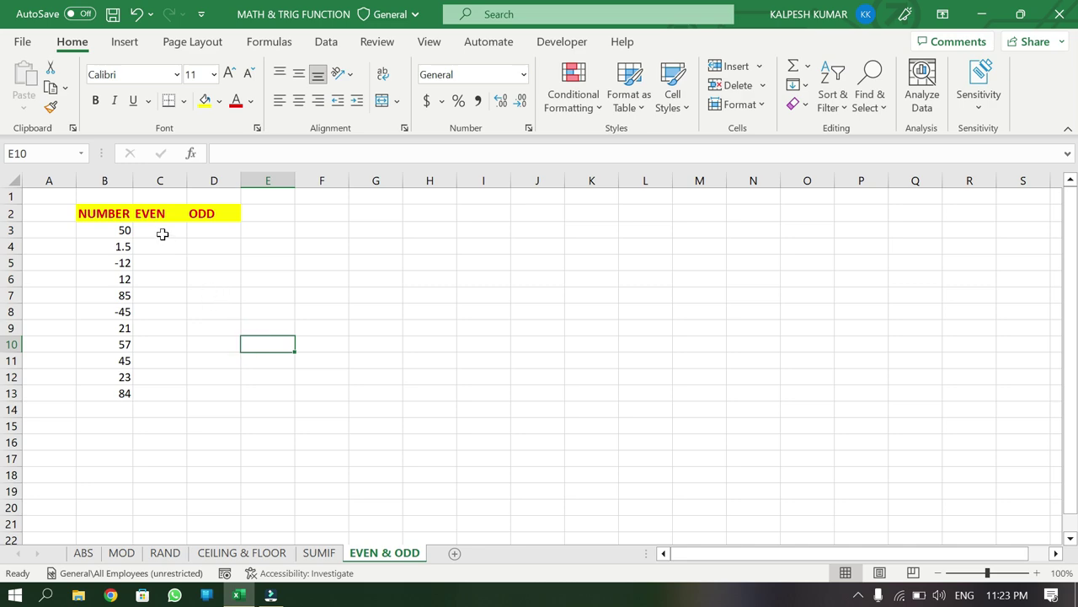
{"action": "left_click", "coordinate": [162, 235]}
{"action": "type", "text": "="}
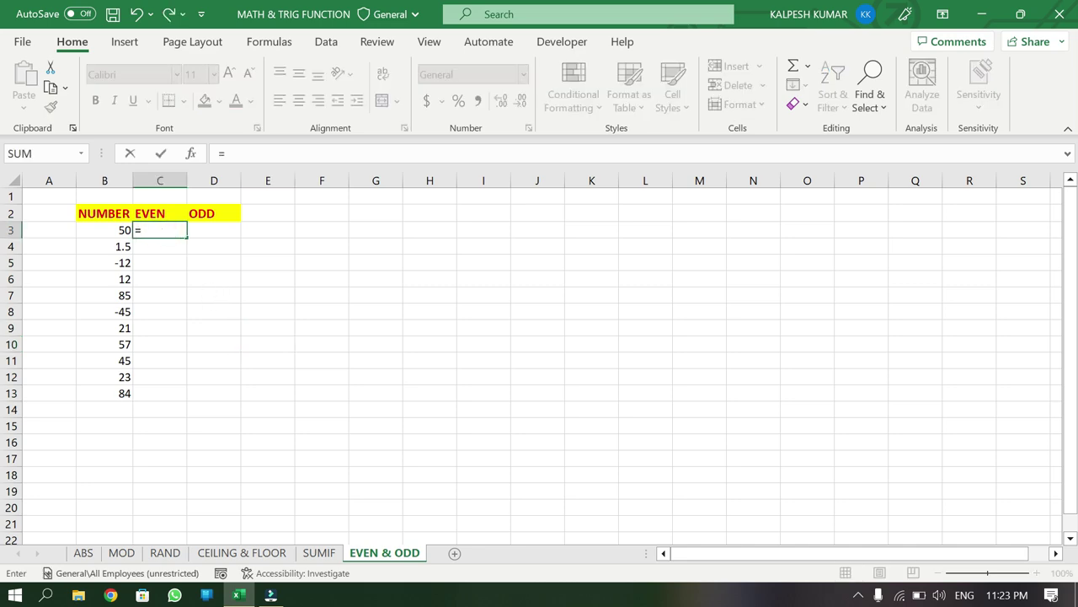
{"action": "type", "text": "EVEN("}
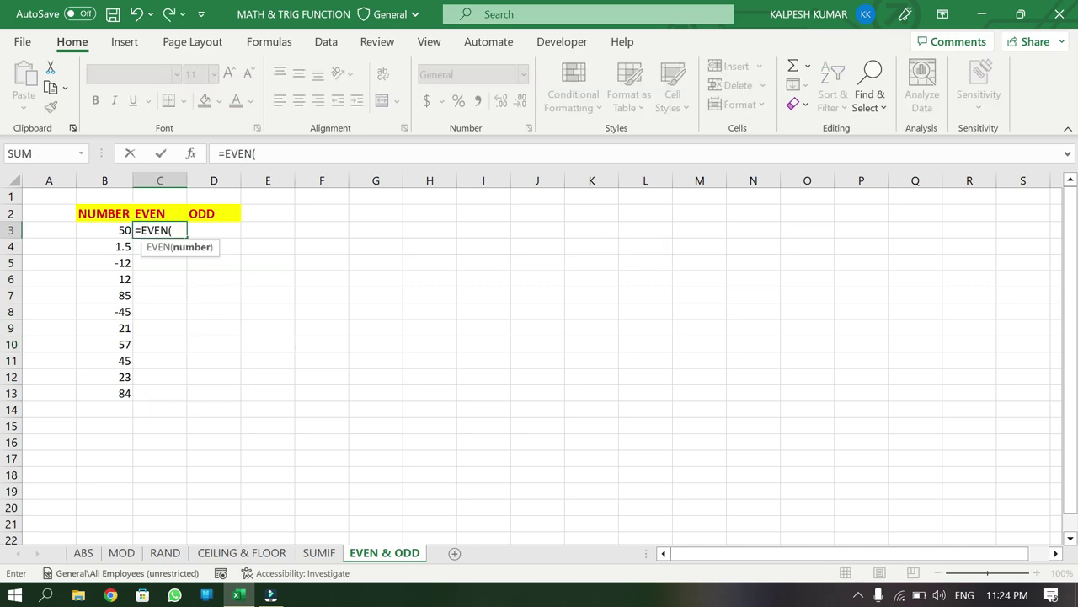
{"action": "left_click", "coordinate": [106, 233]}
{"action": "key", "text": "Return"}
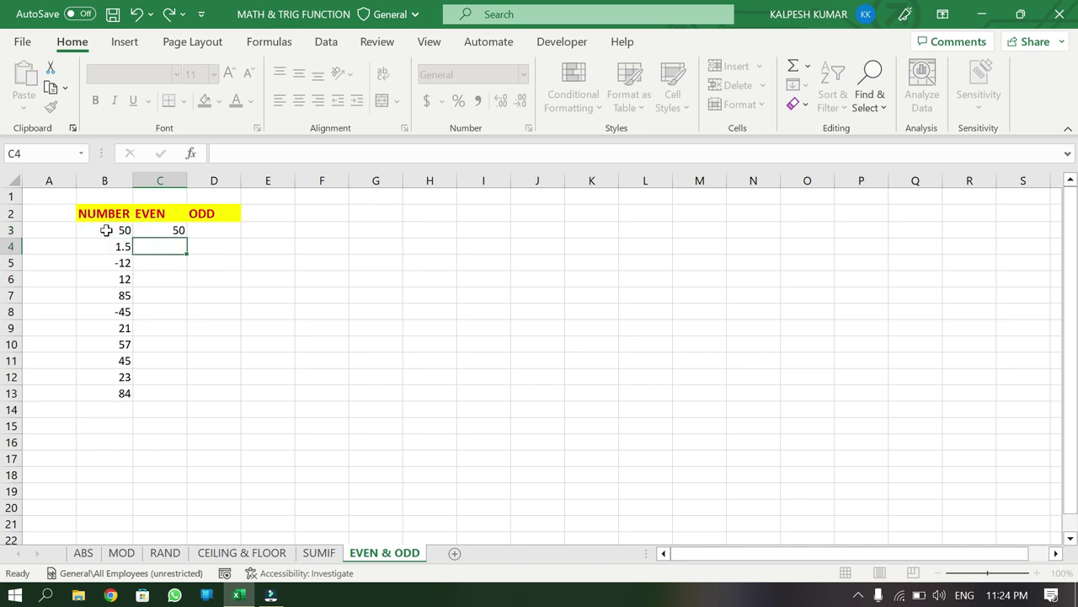
{"action": "left_click", "coordinate": [173, 230]}
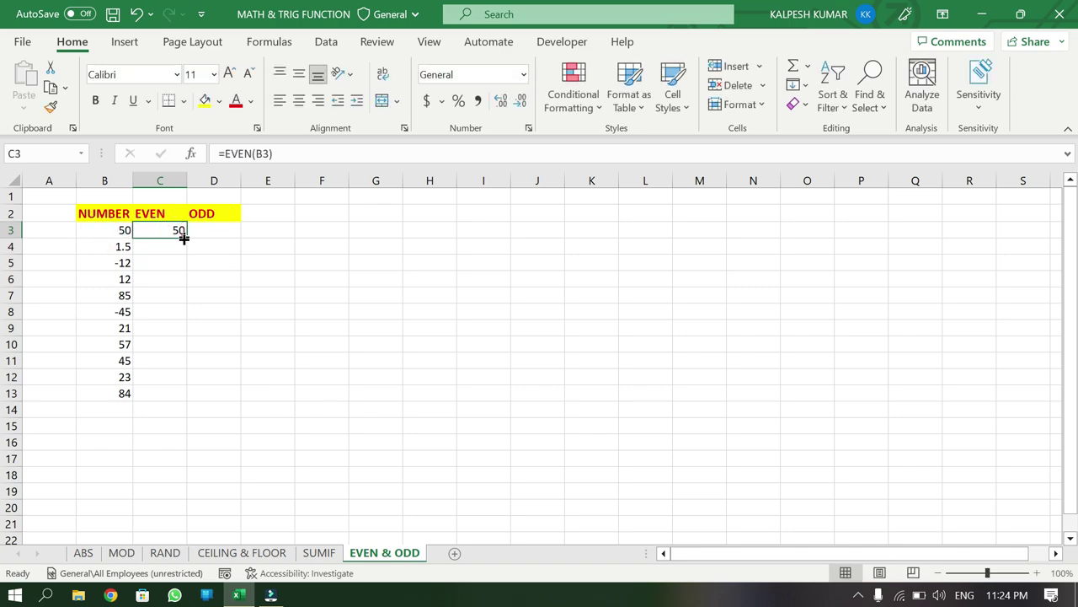
{"action": "left_click_drag", "start_coordinate": [183, 239], "coordinate": [174, 410]}
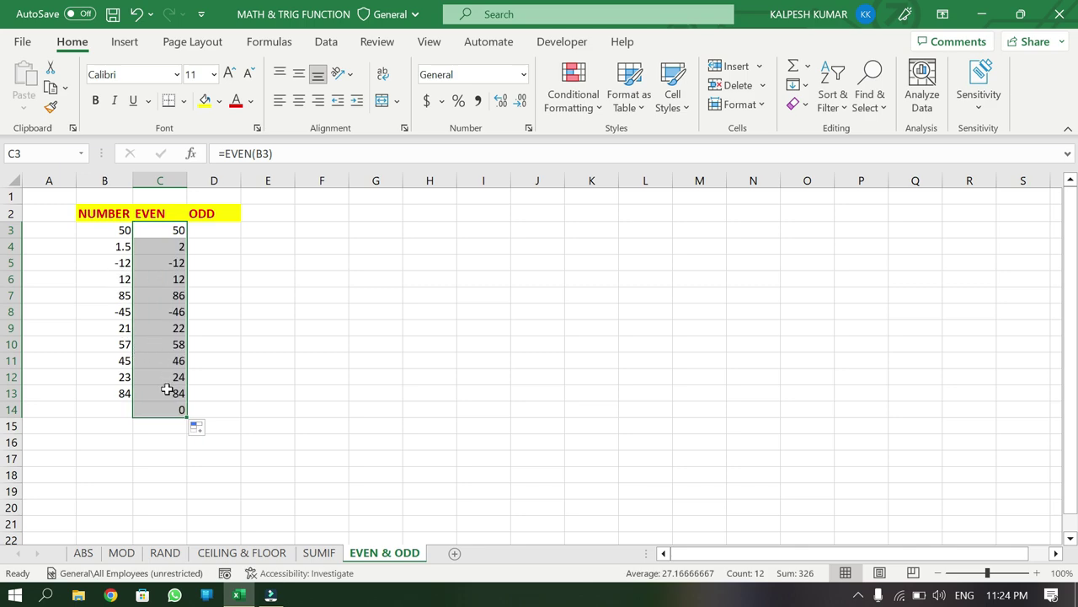
- Enter =ODD(B3) in D3 and fill the formula down the ODD column to D13
{"action": "left_click", "coordinate": [210, 230]}
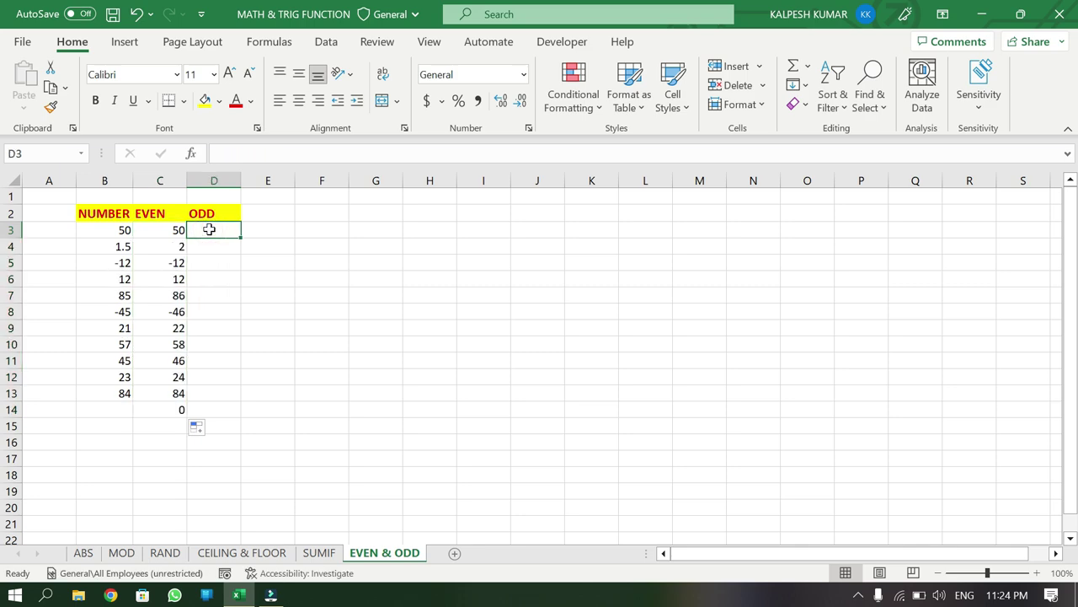
{"action": "type", "text": "="}
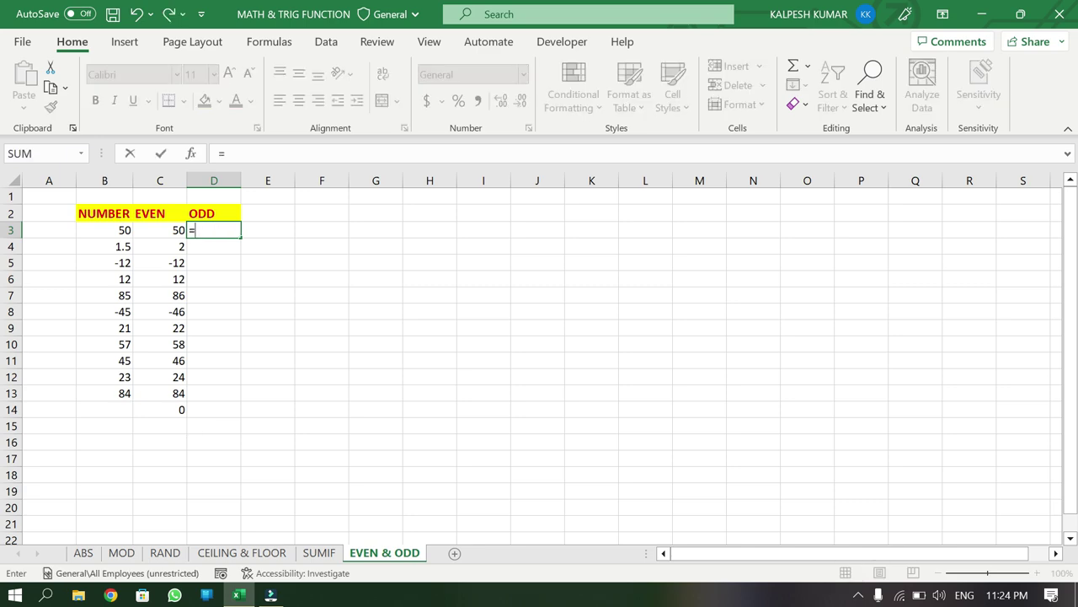
{"action": "type", "text": "ODD"}
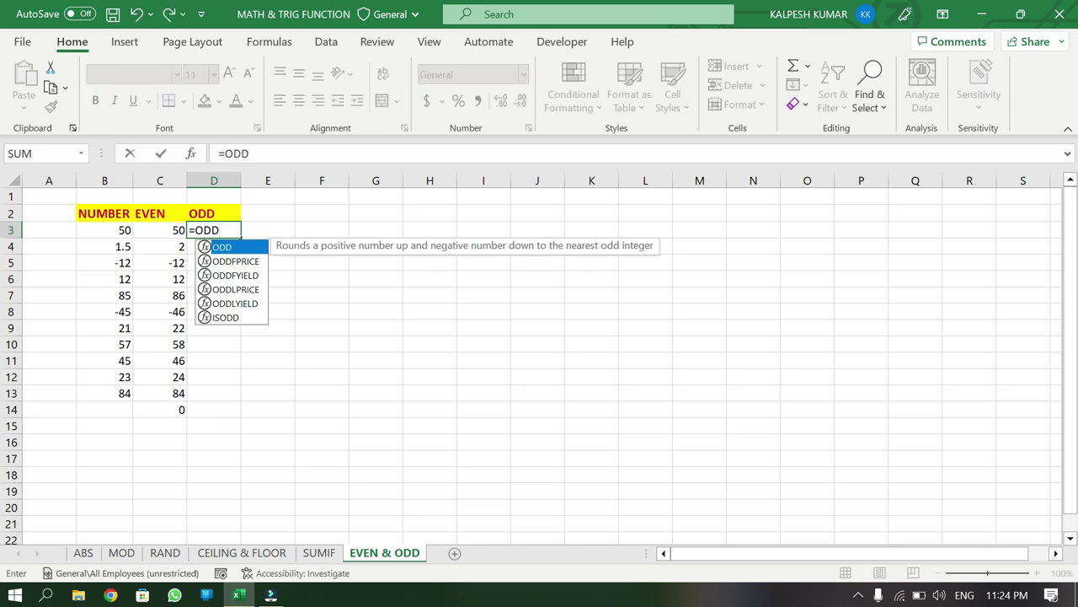
{"action": "type", "text": "("}
{"action": "left_click", "coordinate": [140, 231]}
{"action": "left_click", "coordinate": [125, 228]}
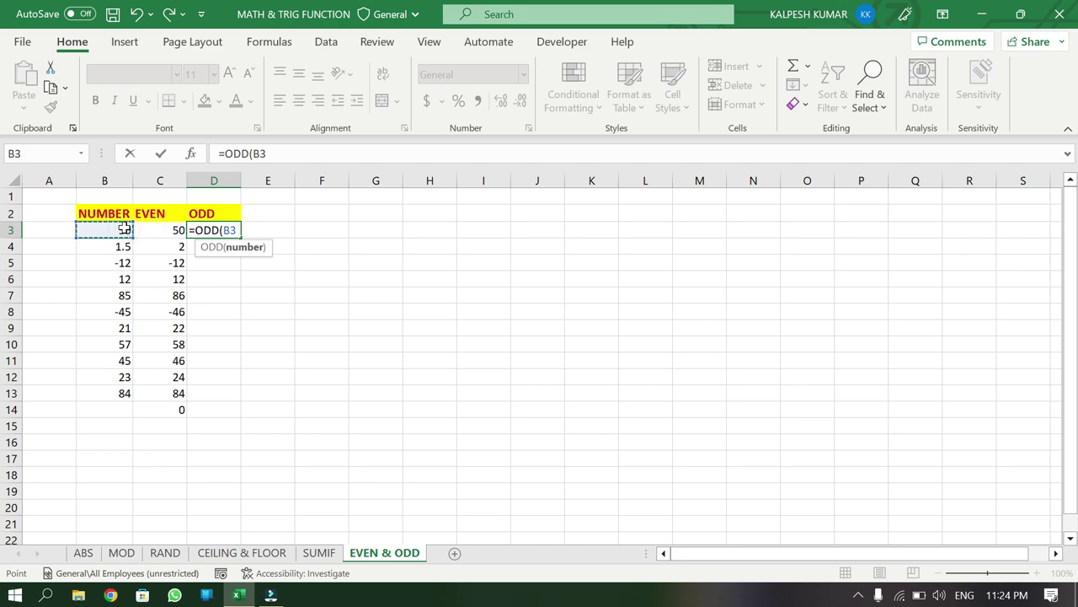
{"action": "type", "text": ")"}
{"action": "key", "text": "Return"}
{"action": "left_click", "coordinate": [218, 229]}
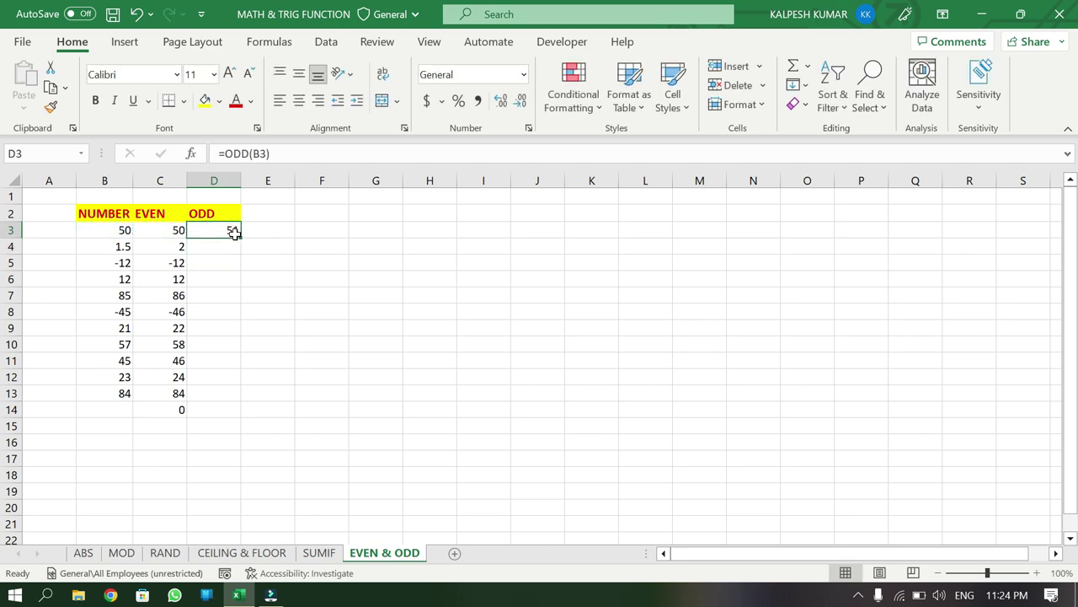
{"action": "left_click_drag", "start_coordinate": [240, 238], "coordinate": [241, 407]}
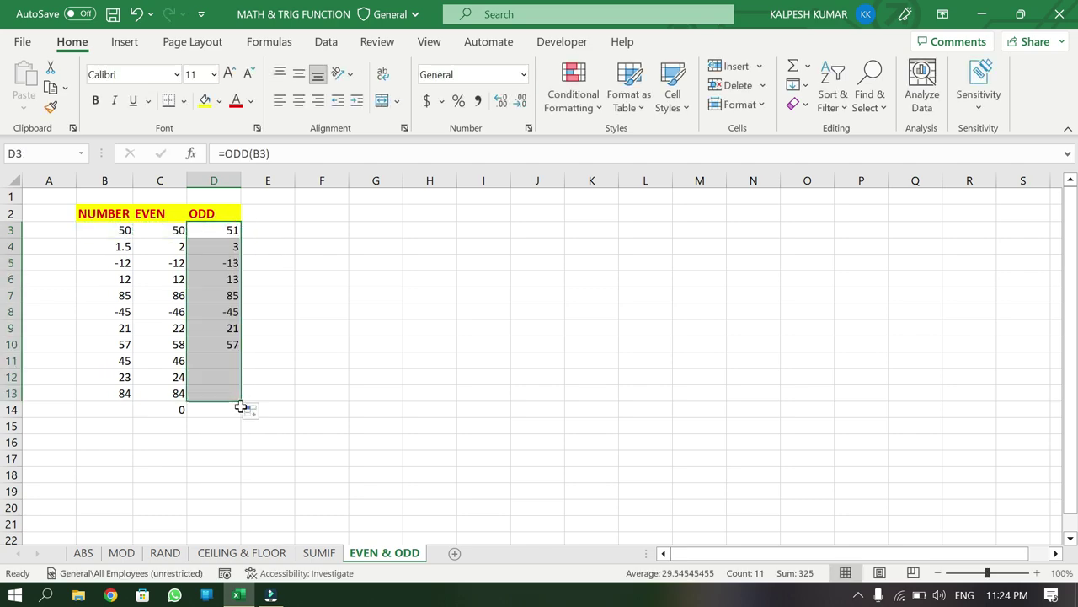